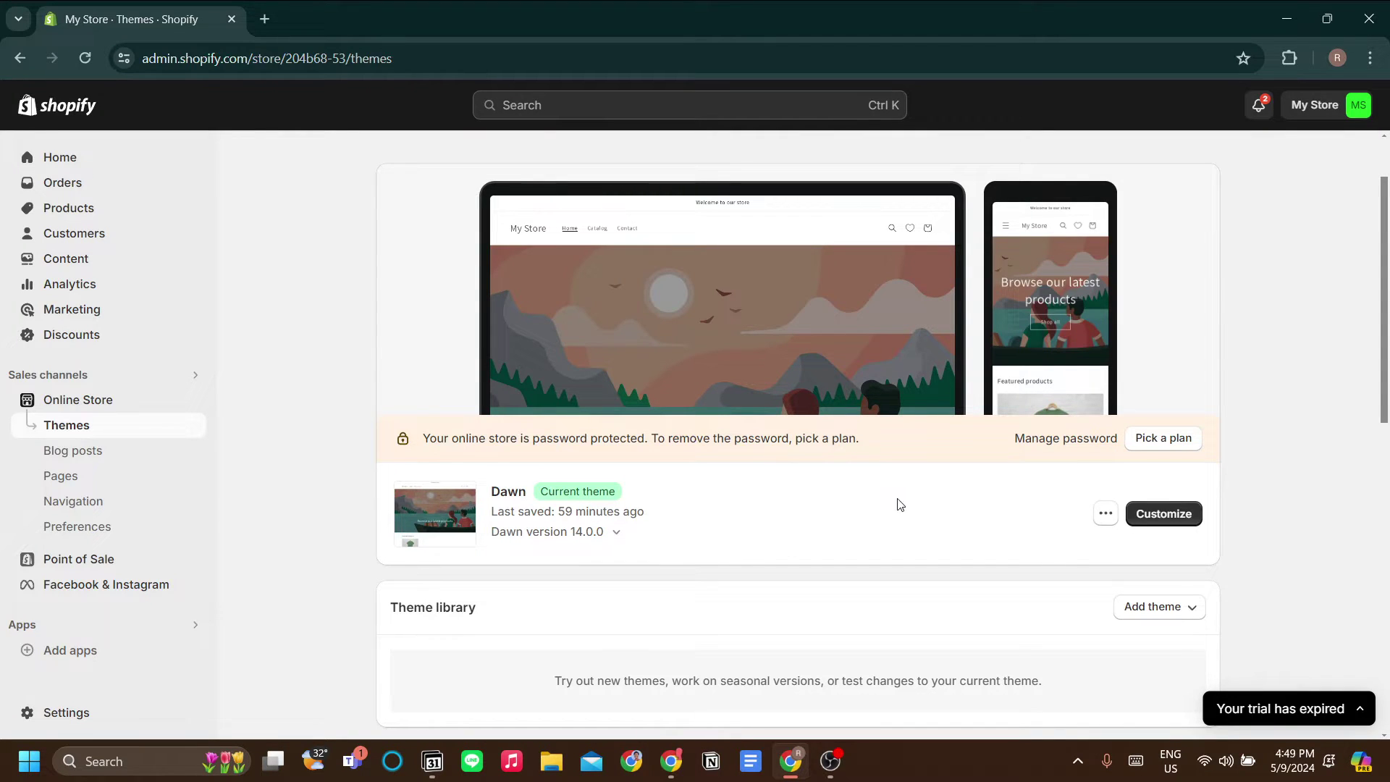
# Open the Dawn theme for customization and examine the Default product template's page layout.
pyautogui.click(1191, 520)
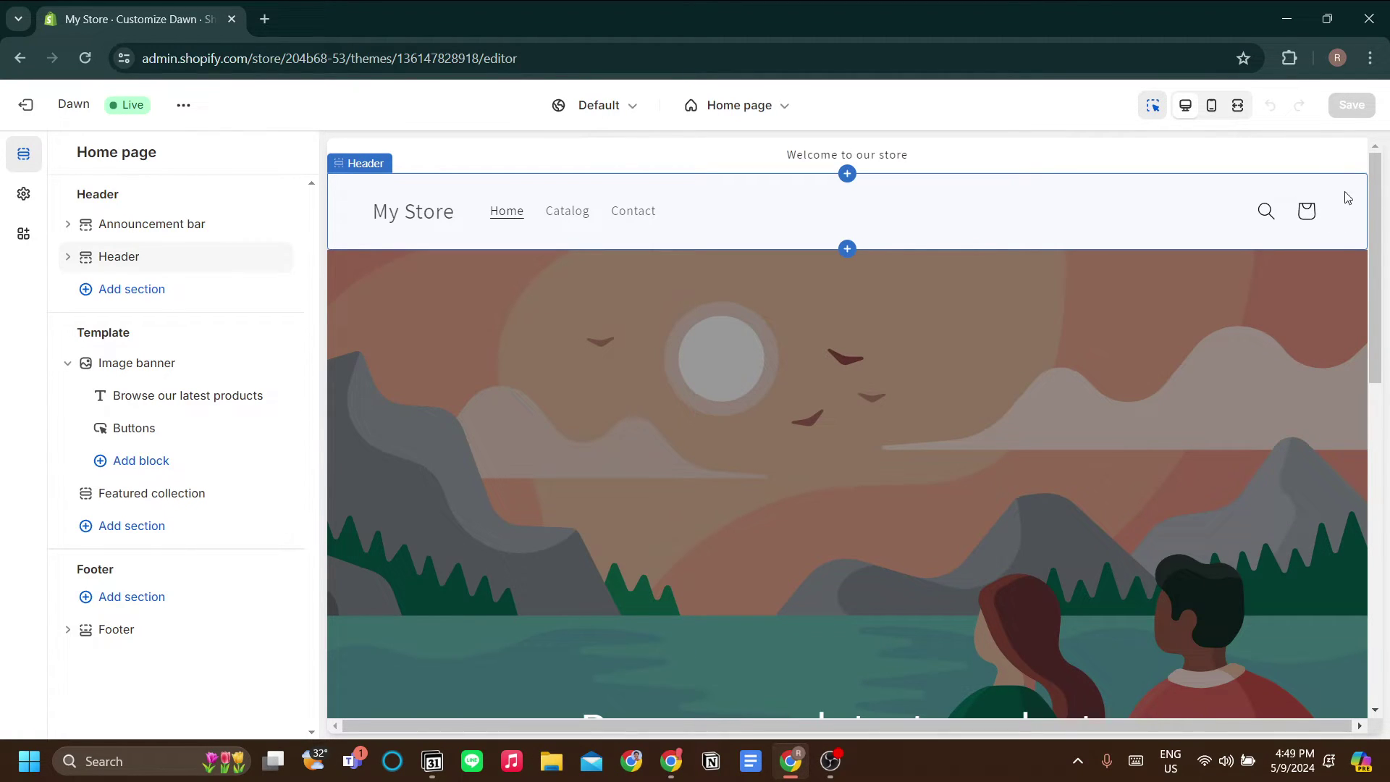
pyautogui.click(783, 114)
pyautogui.click(760, 212)
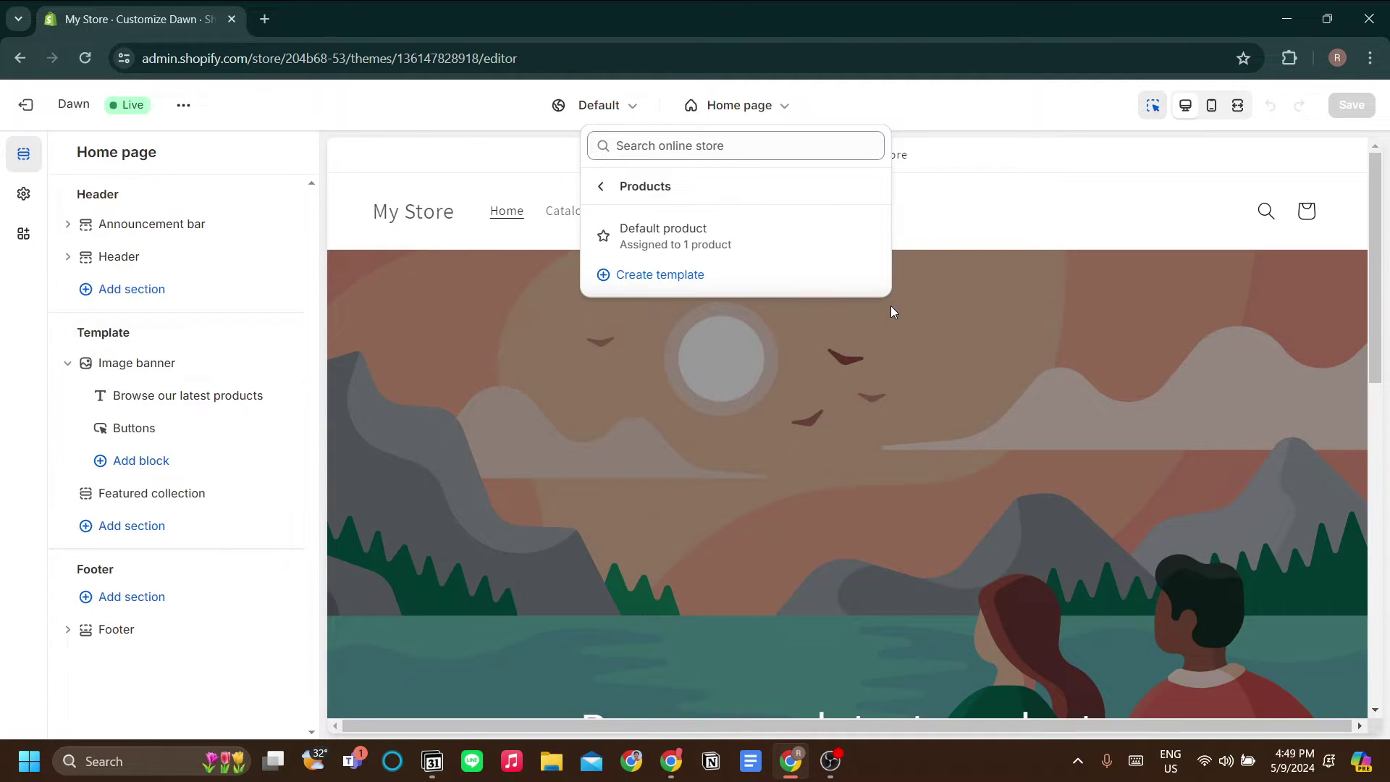
pyautogui.click(689, 247)
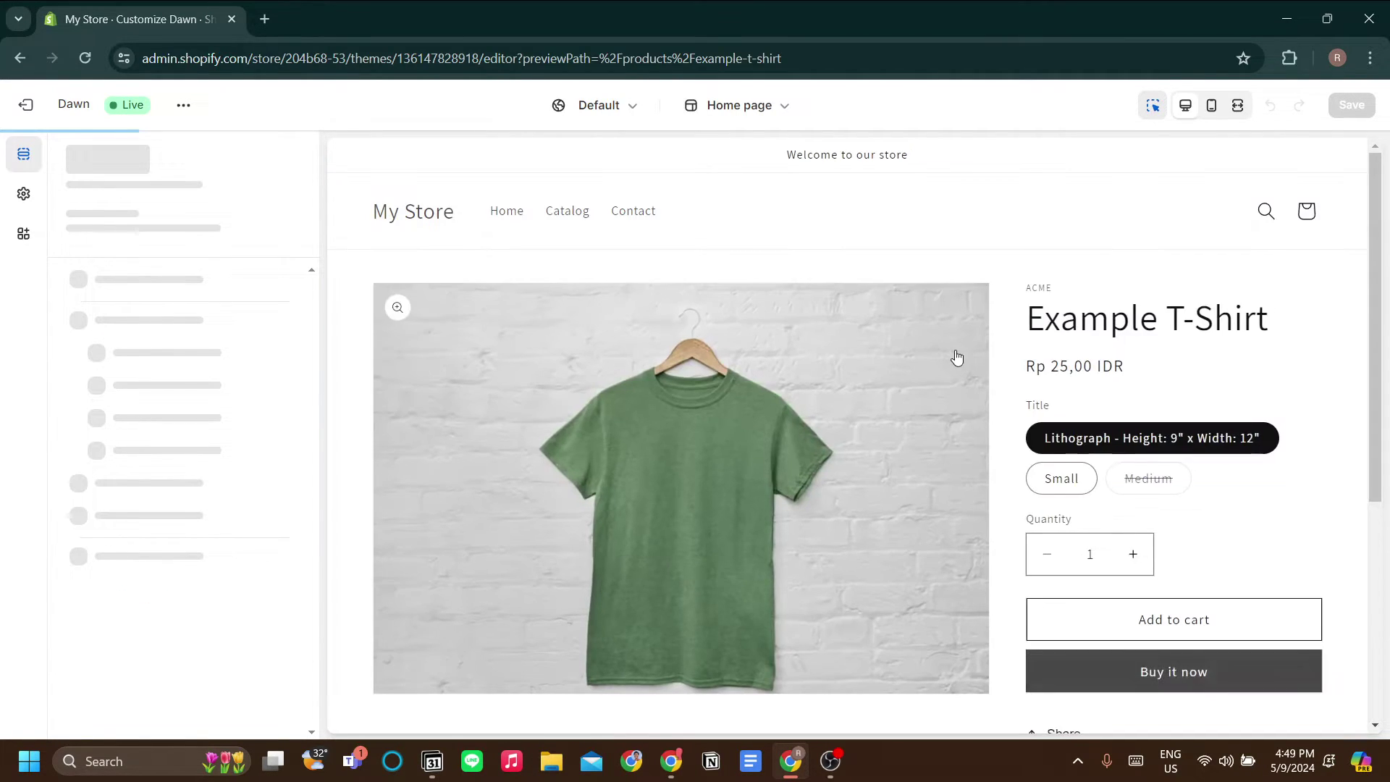
pyautogui.scroll(-3, 1220, 552)
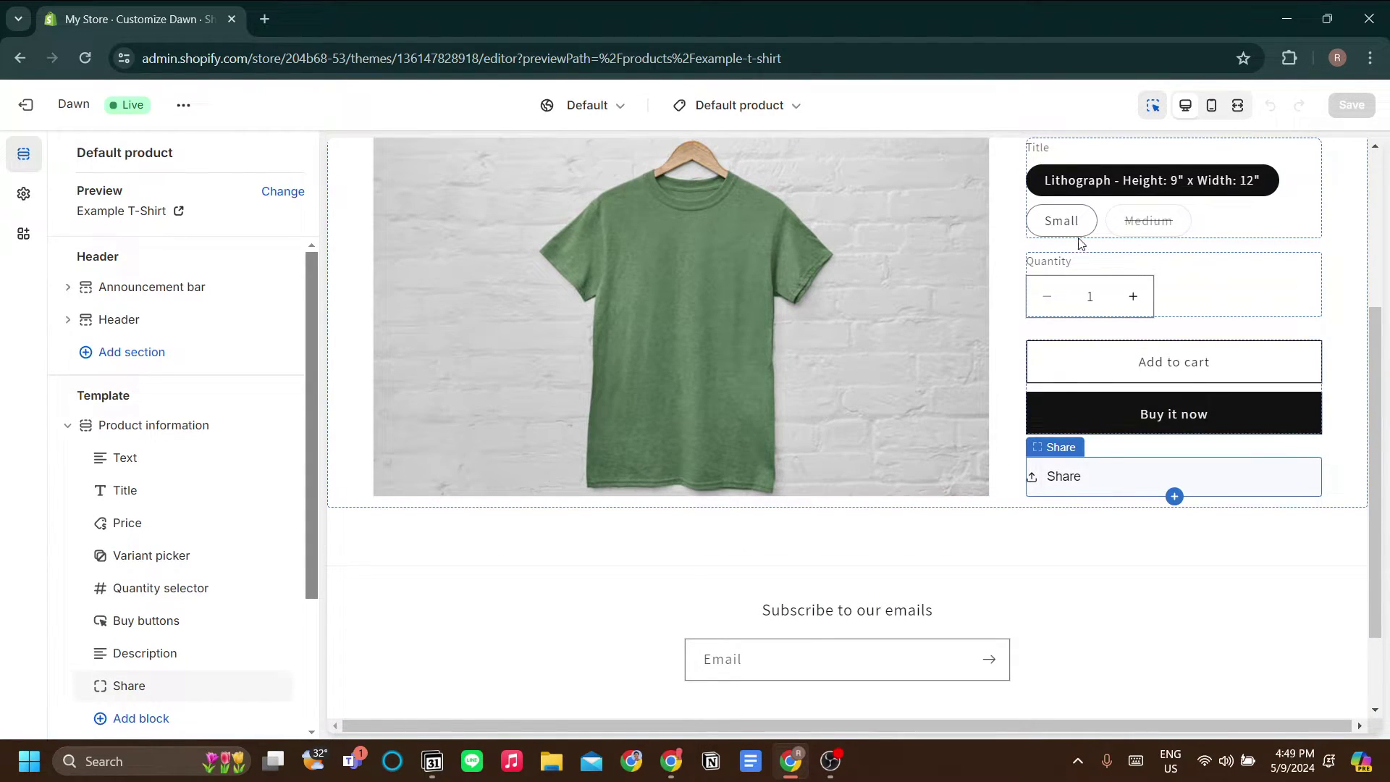
pyautogui.scroll(3, 1080, 249)
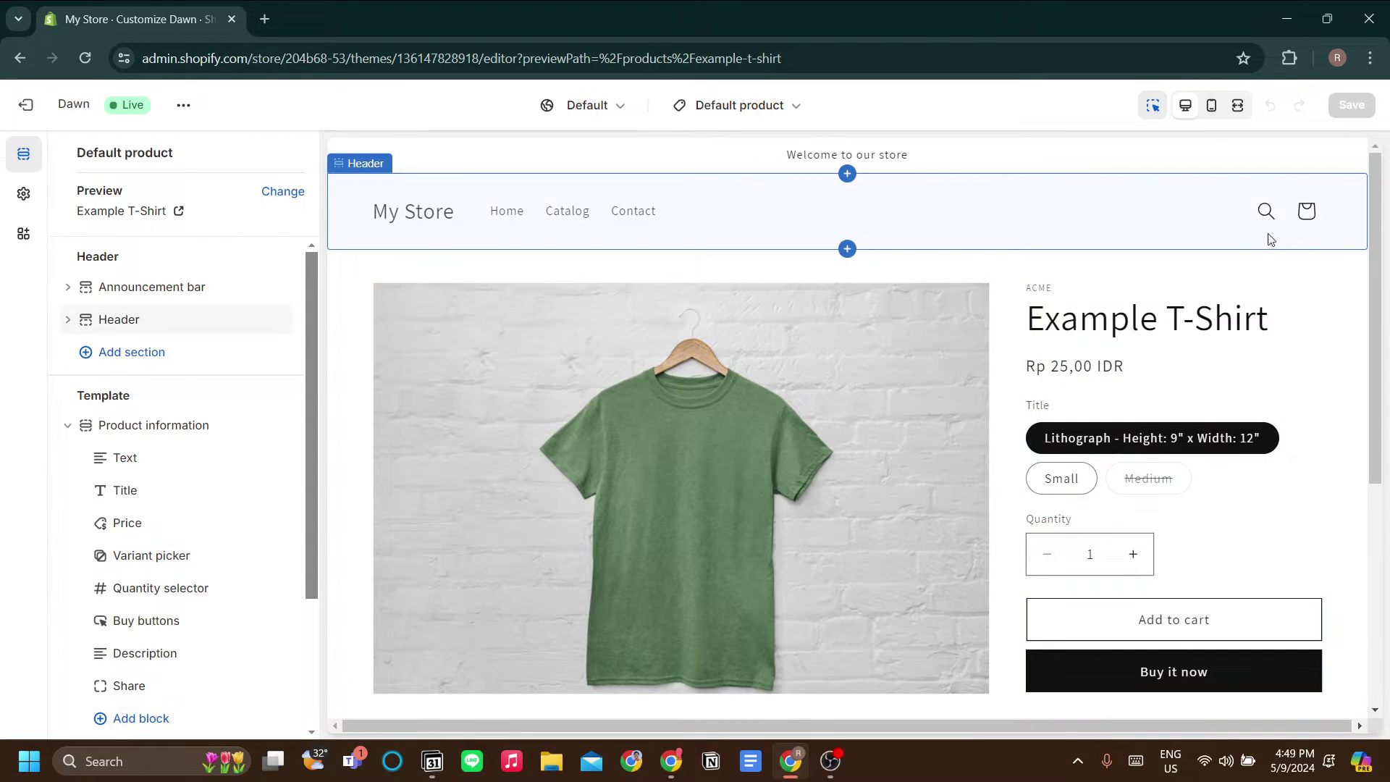
pyautogui.scroll(-3, 397, 286)
pyautogui.scroll(3, 380, 305)
# Switch the theme editor back to the Home page template and exit to the Themes page.
pyautogui.click(746, 109)
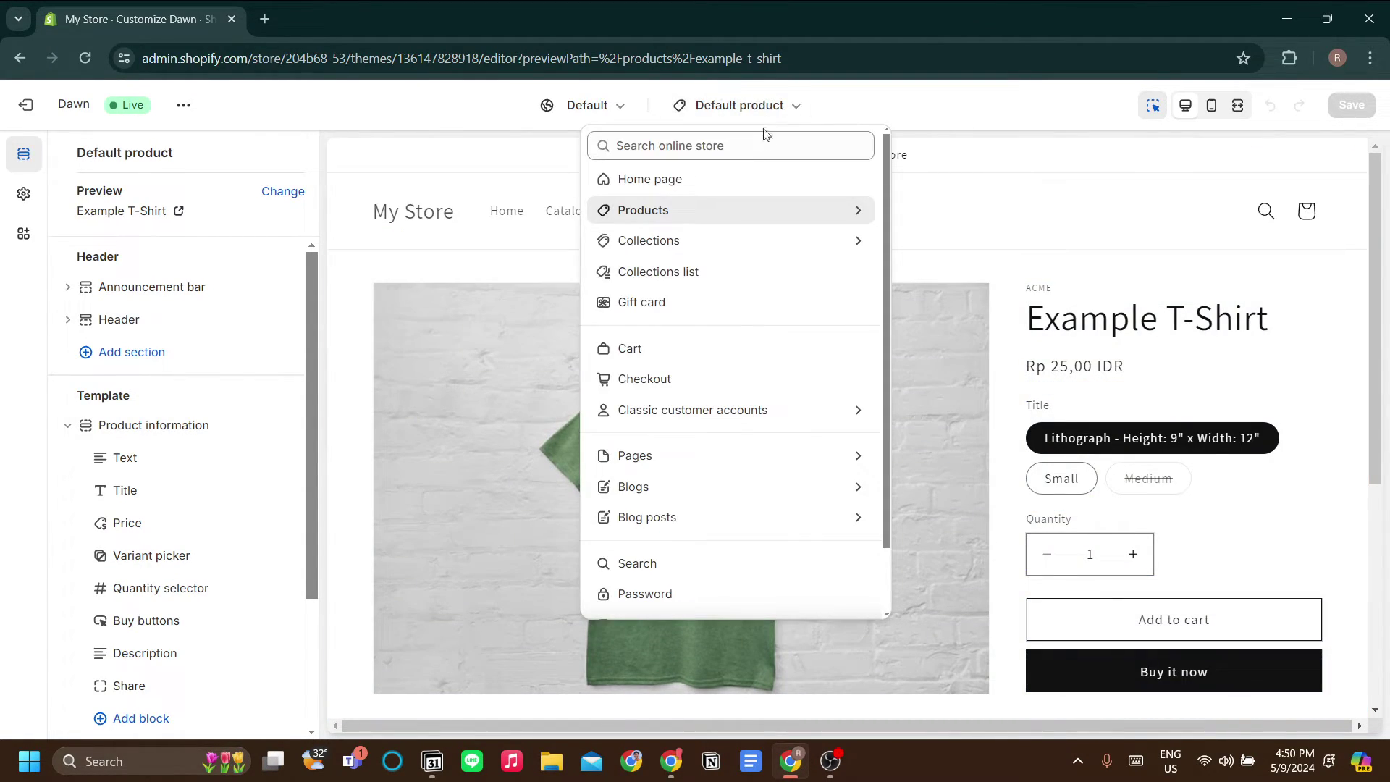
pyautogui.click(766, 181)
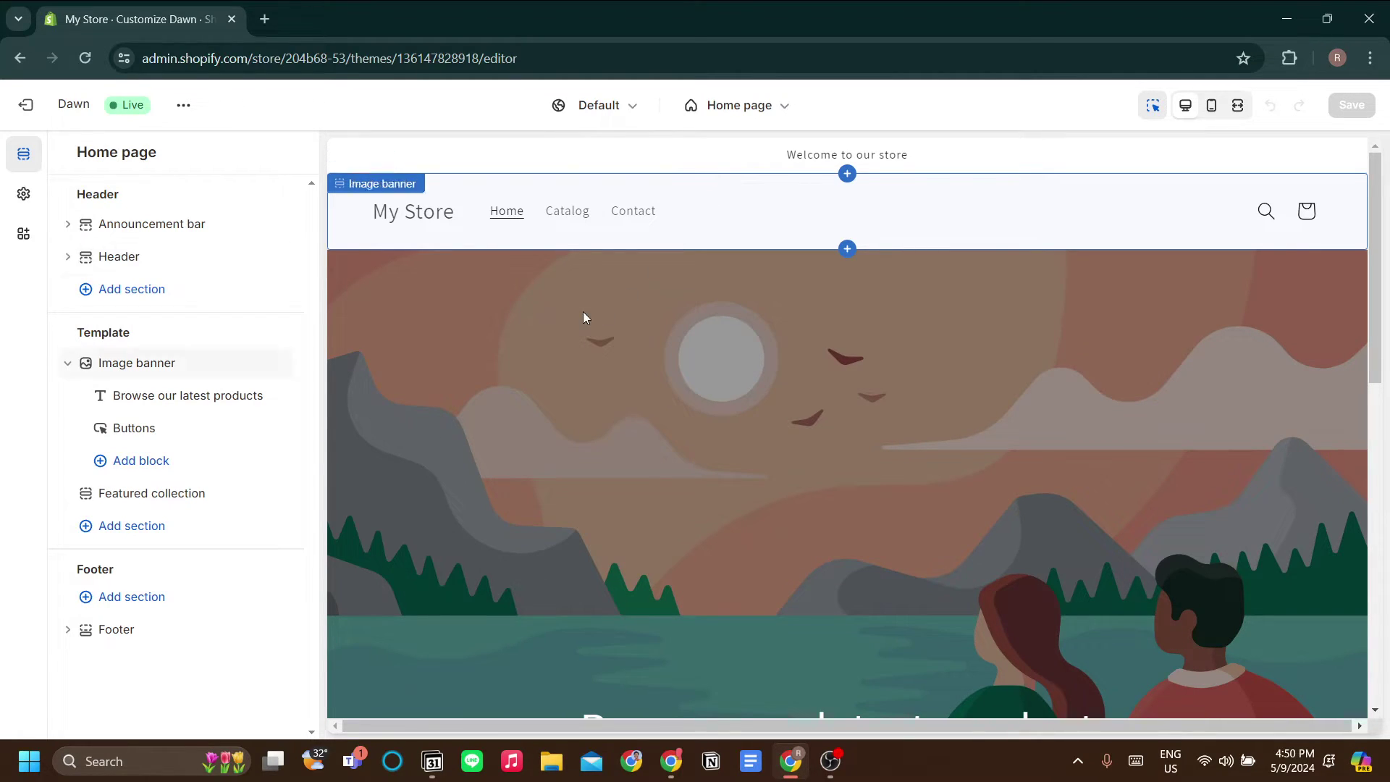
pyautogui.click(25, 105)
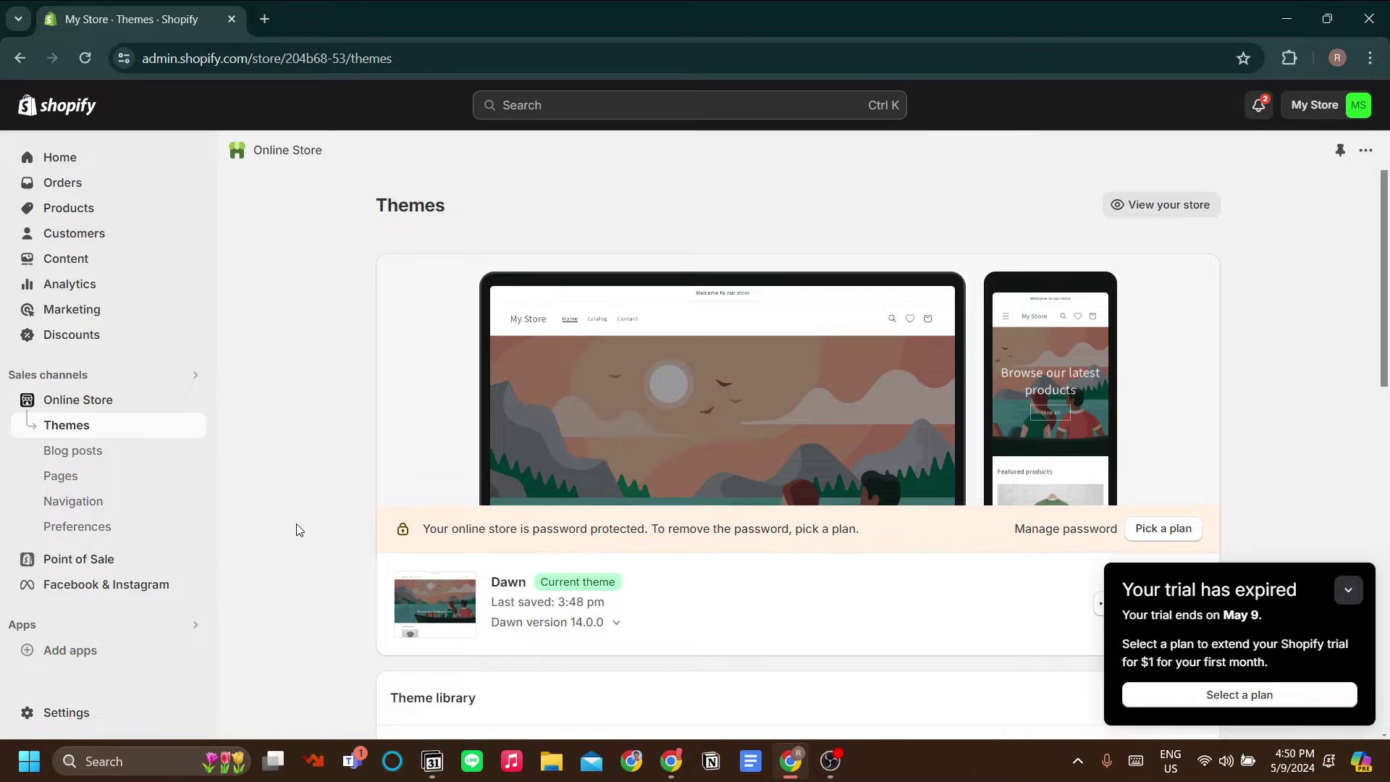
# Open the Shopify App Store from the recommended apps and search it for "wishlist".
pyautogui.click(189, 649)
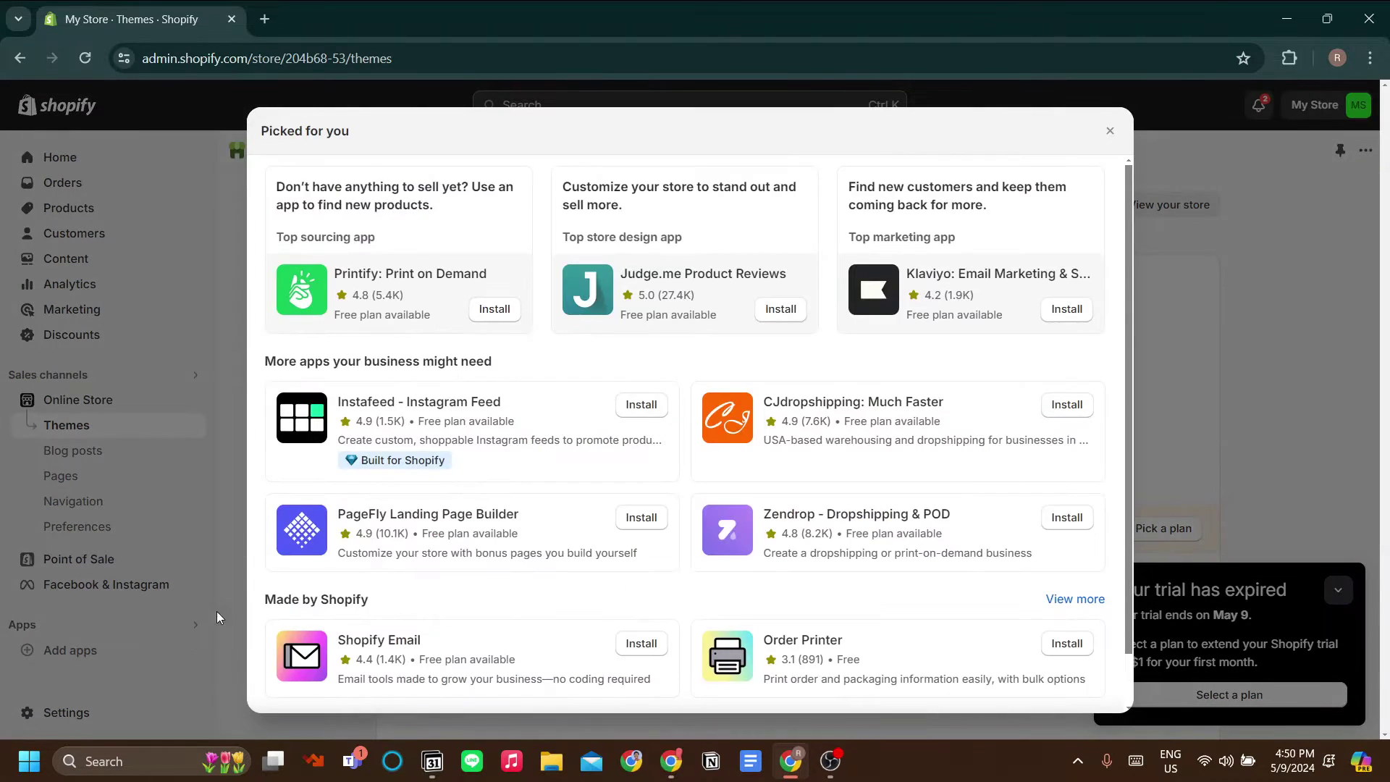
pyautogui.scroll(-1, 359, 535)
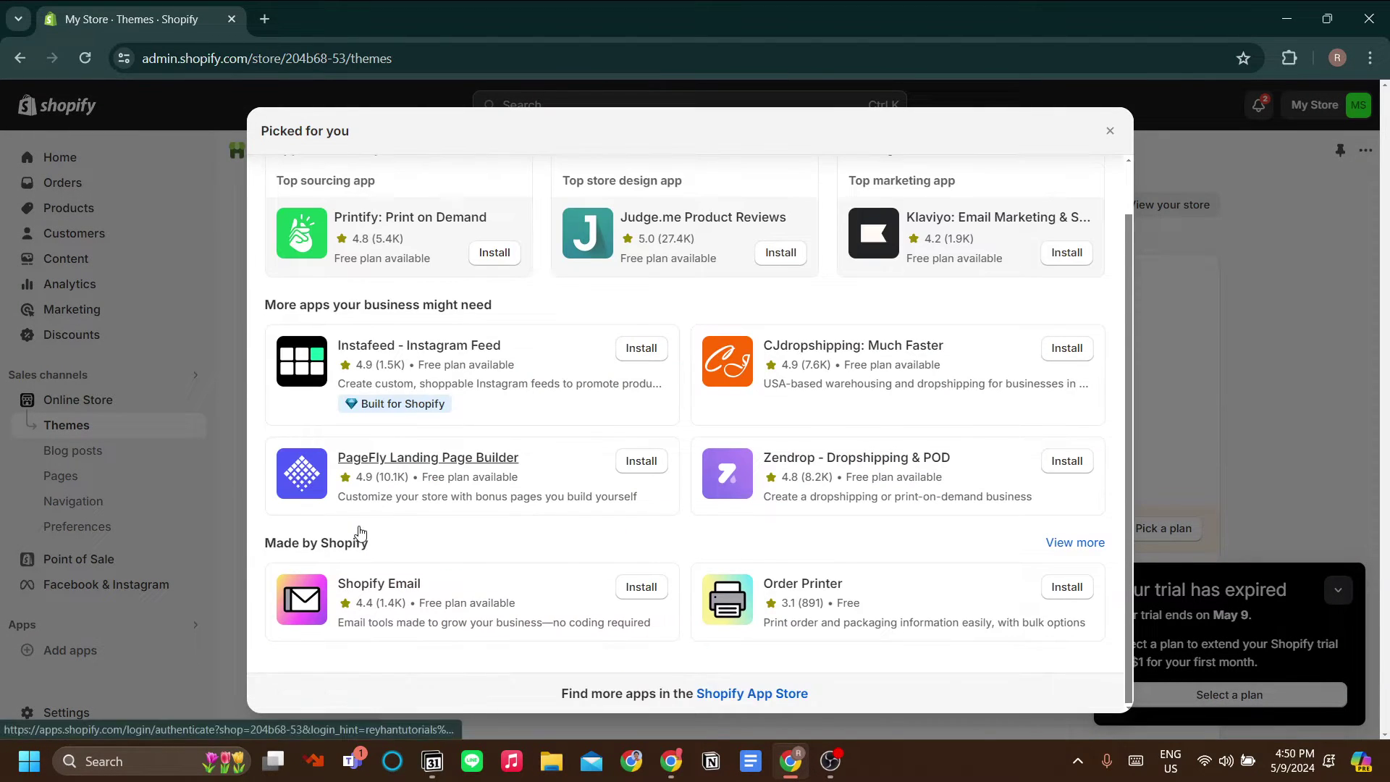
pyautogui.click(742, 694)
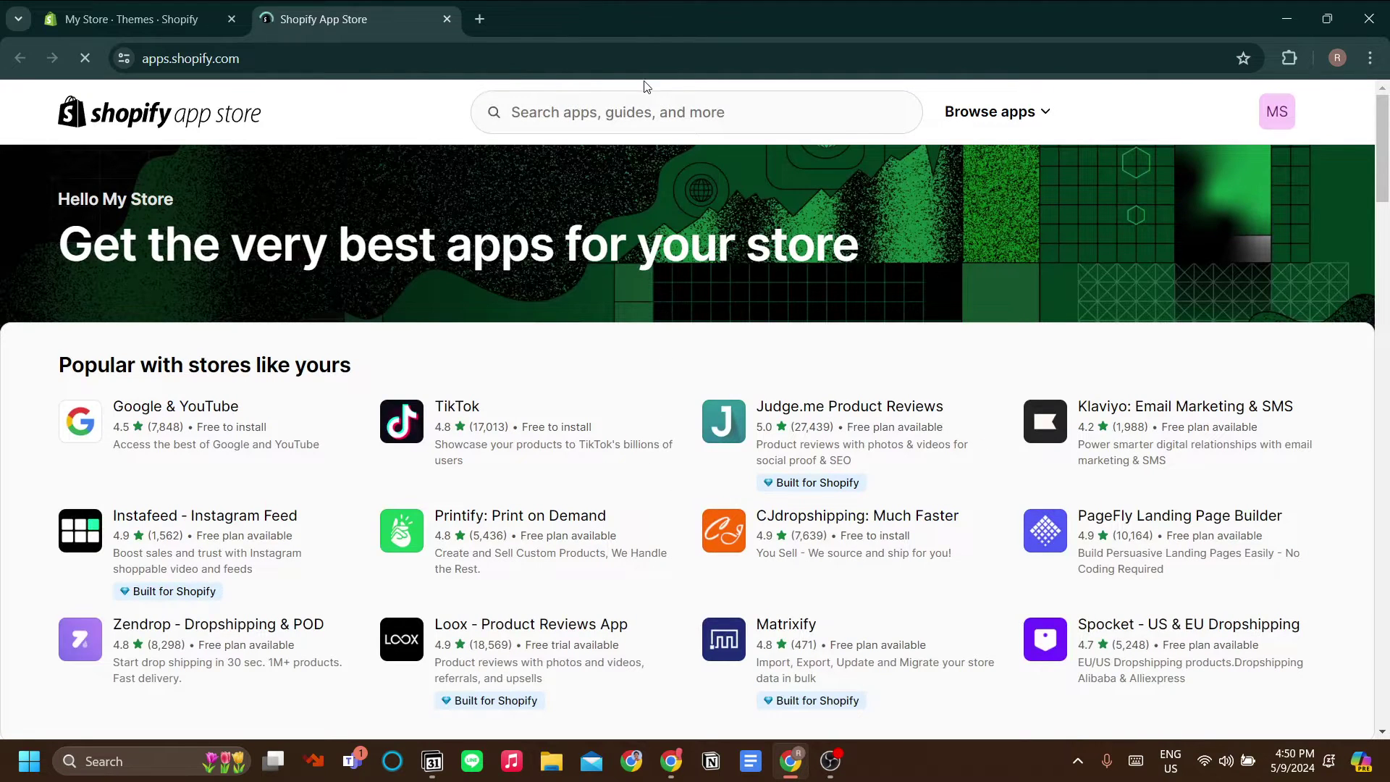
pyautogui.click(656, 117)
pyautogui.write('wishlist')
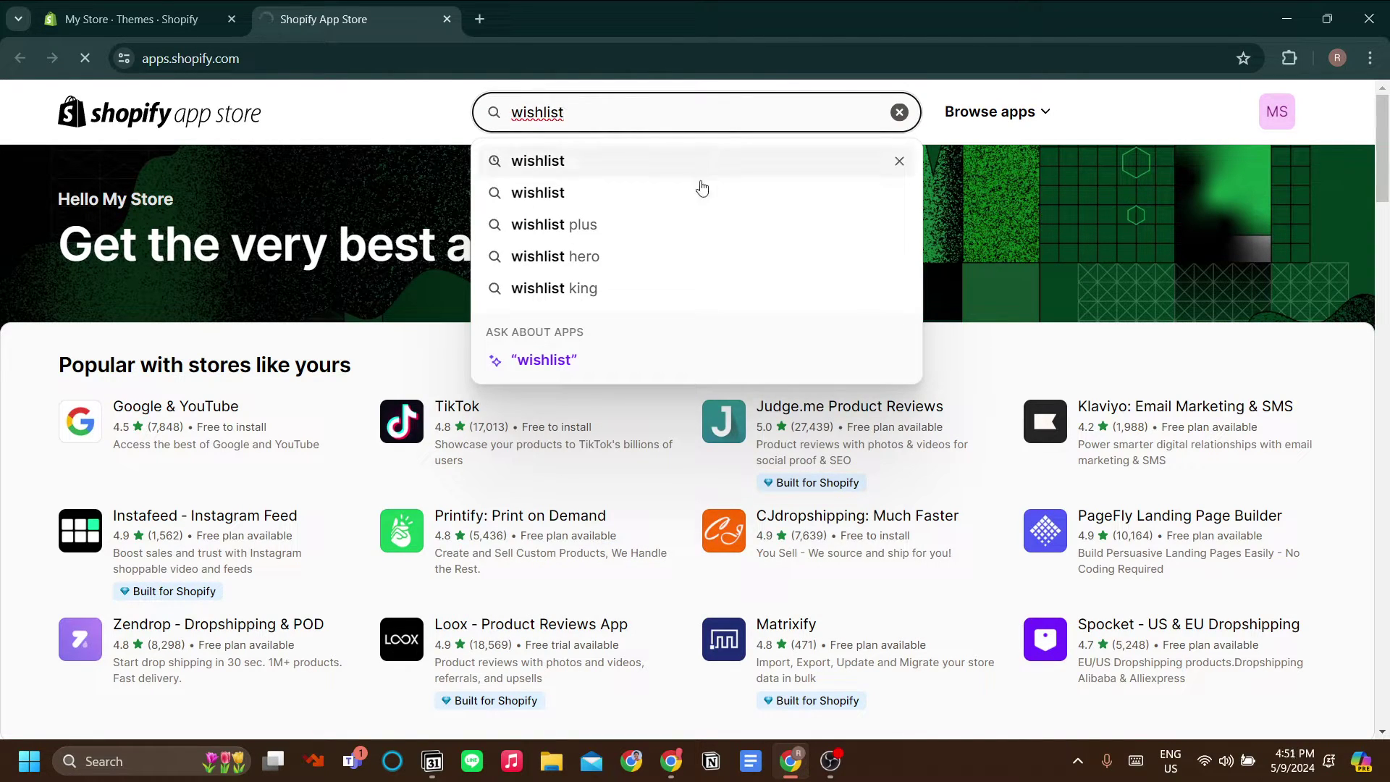
pyautogui.click(700, 172)
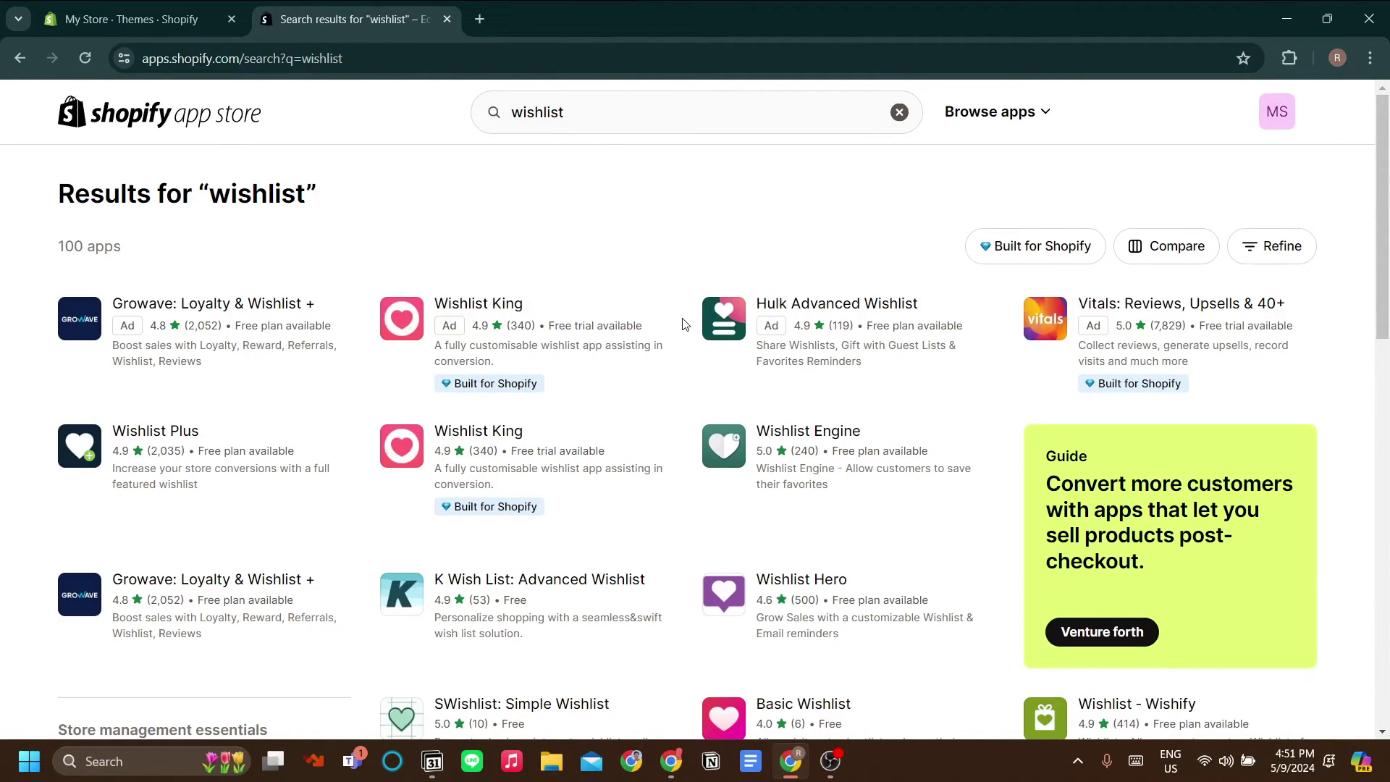
# Open the Wishlist King listing and review its description, highlights and pricing plans.
pyautogui.click(507, 365)
pyautogui.scroll(-10, 670, 365)
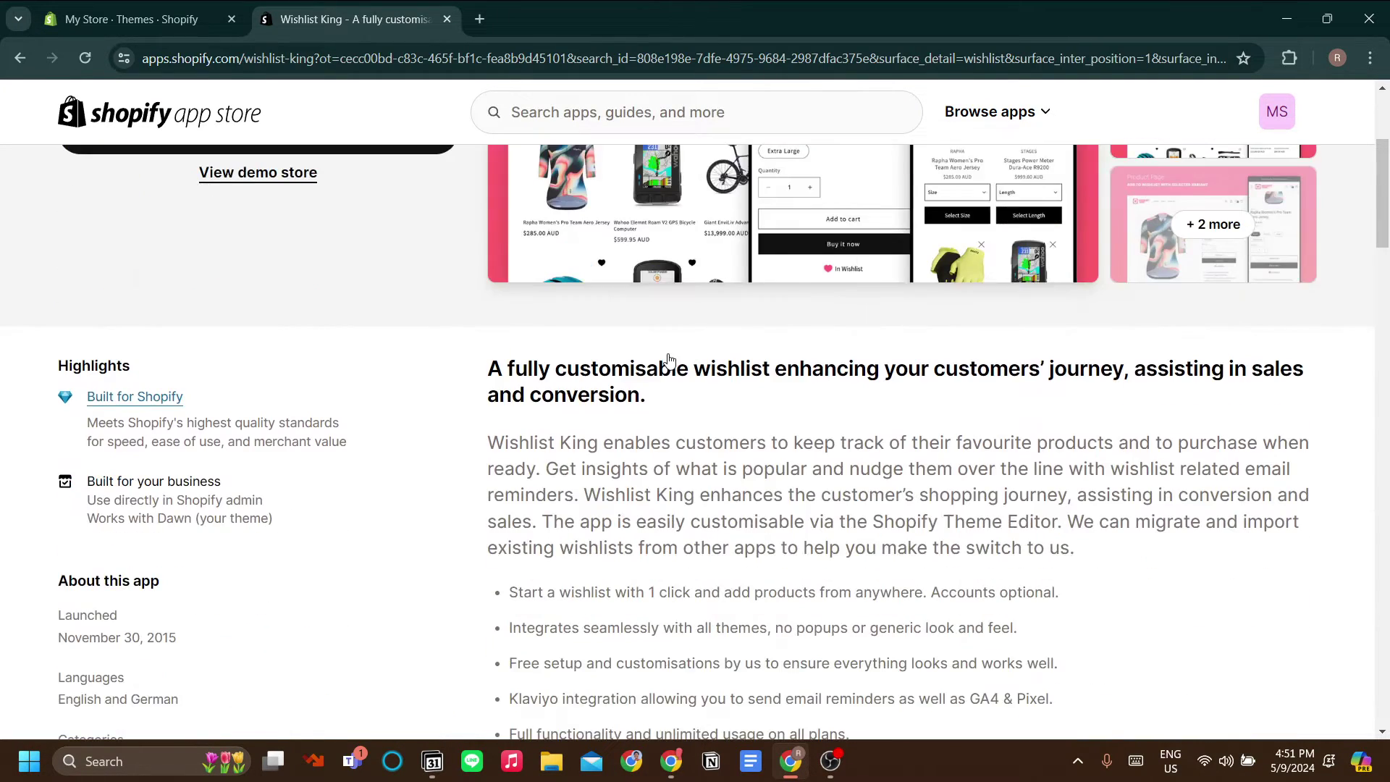
pyautogui.scroll(-1, 669, 367)
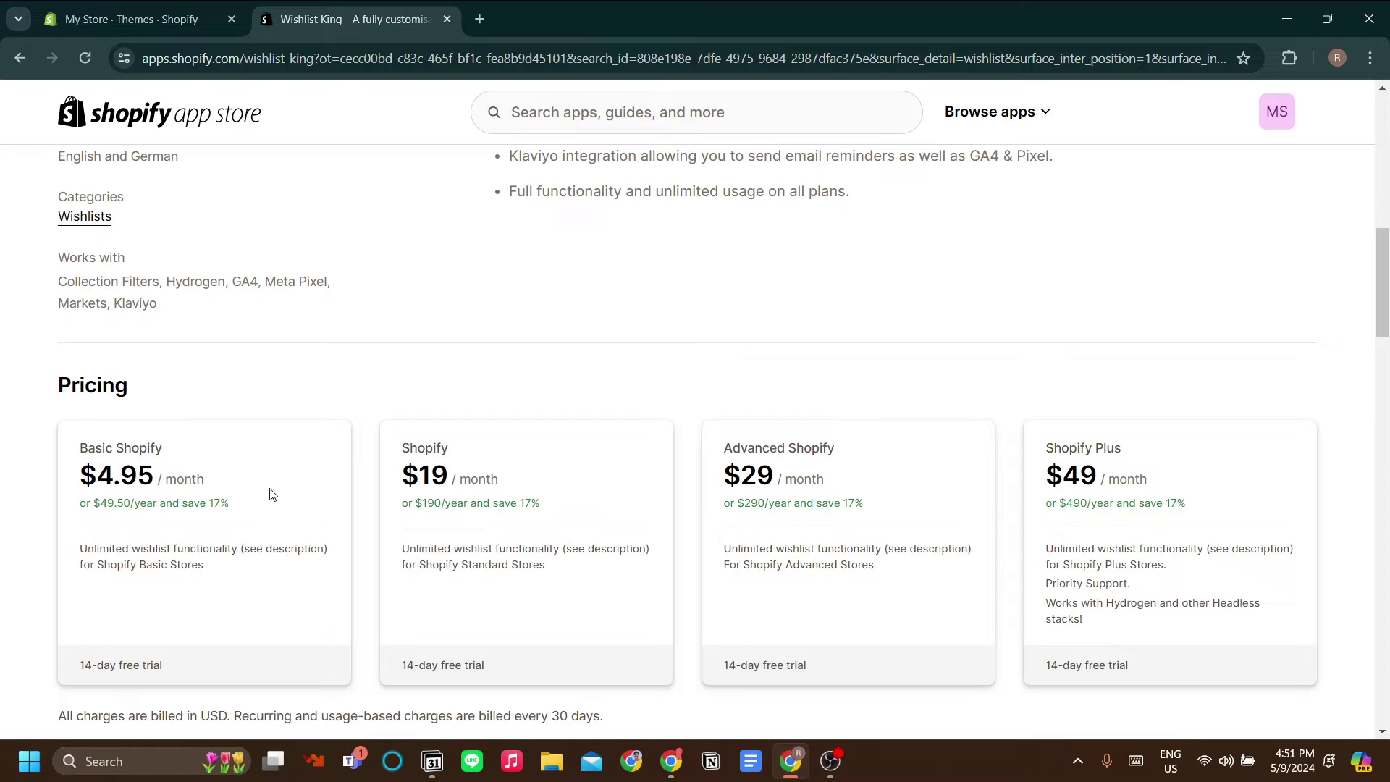
pyautogui.scroll(-1, 282, 486)
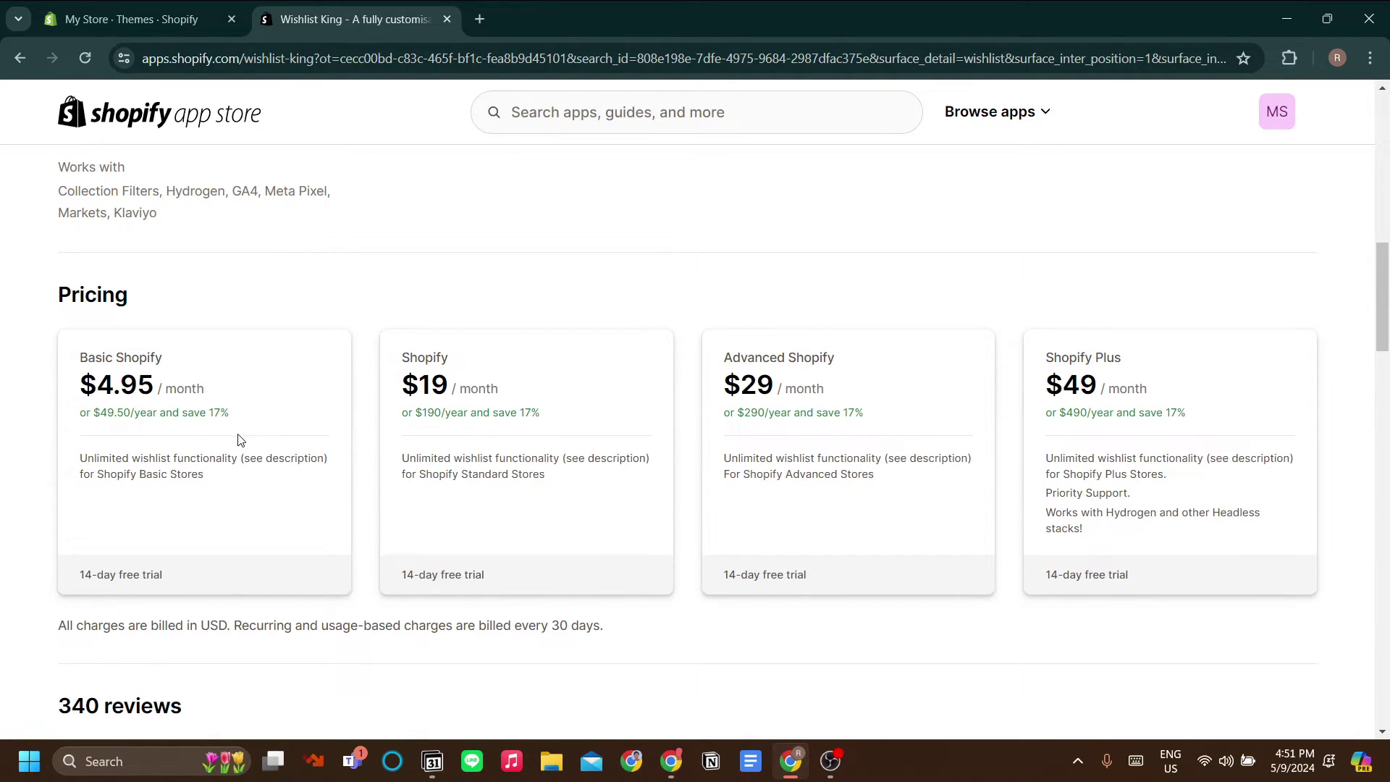
pyautogui.scroll(10, 246, 446)
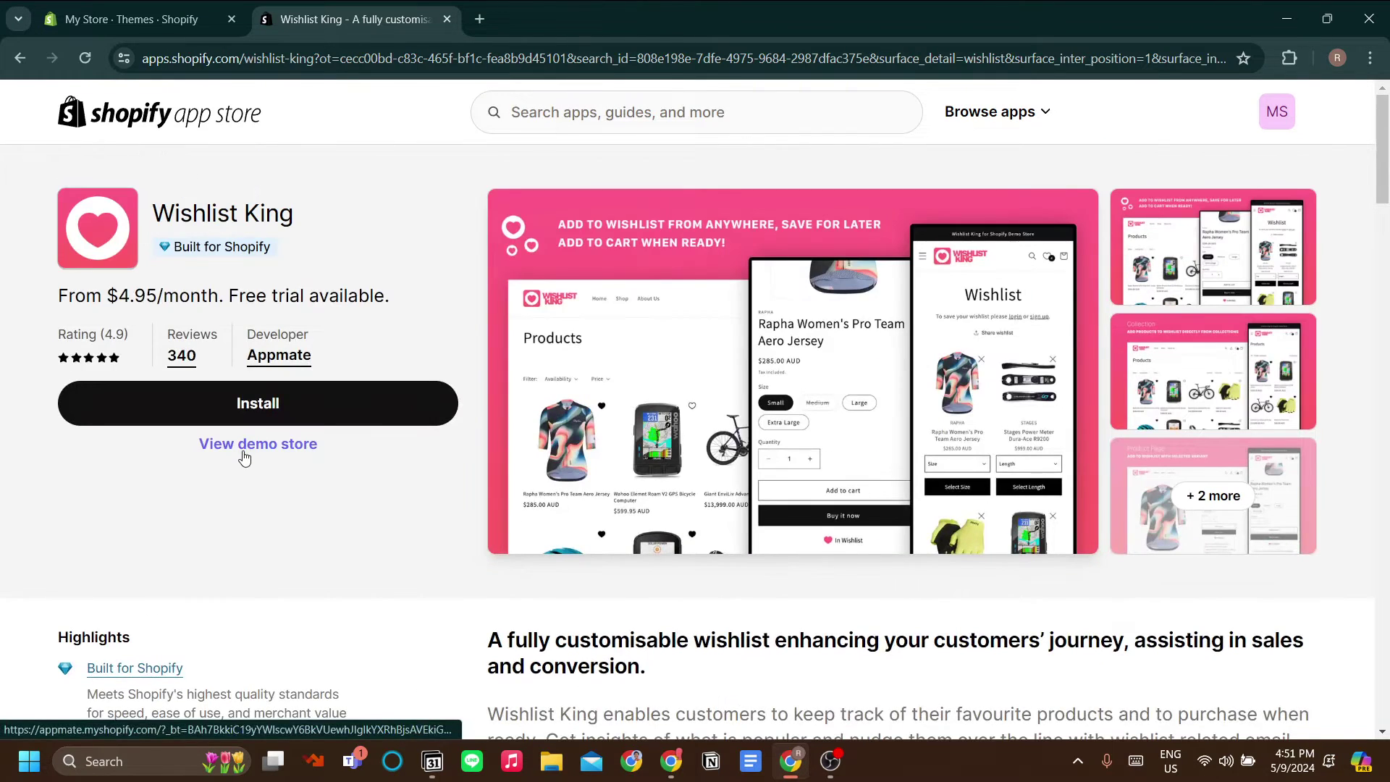
pyautogui.scroll(-5, 242, 453)
pyautogui.scroll(-5, 243, 456)
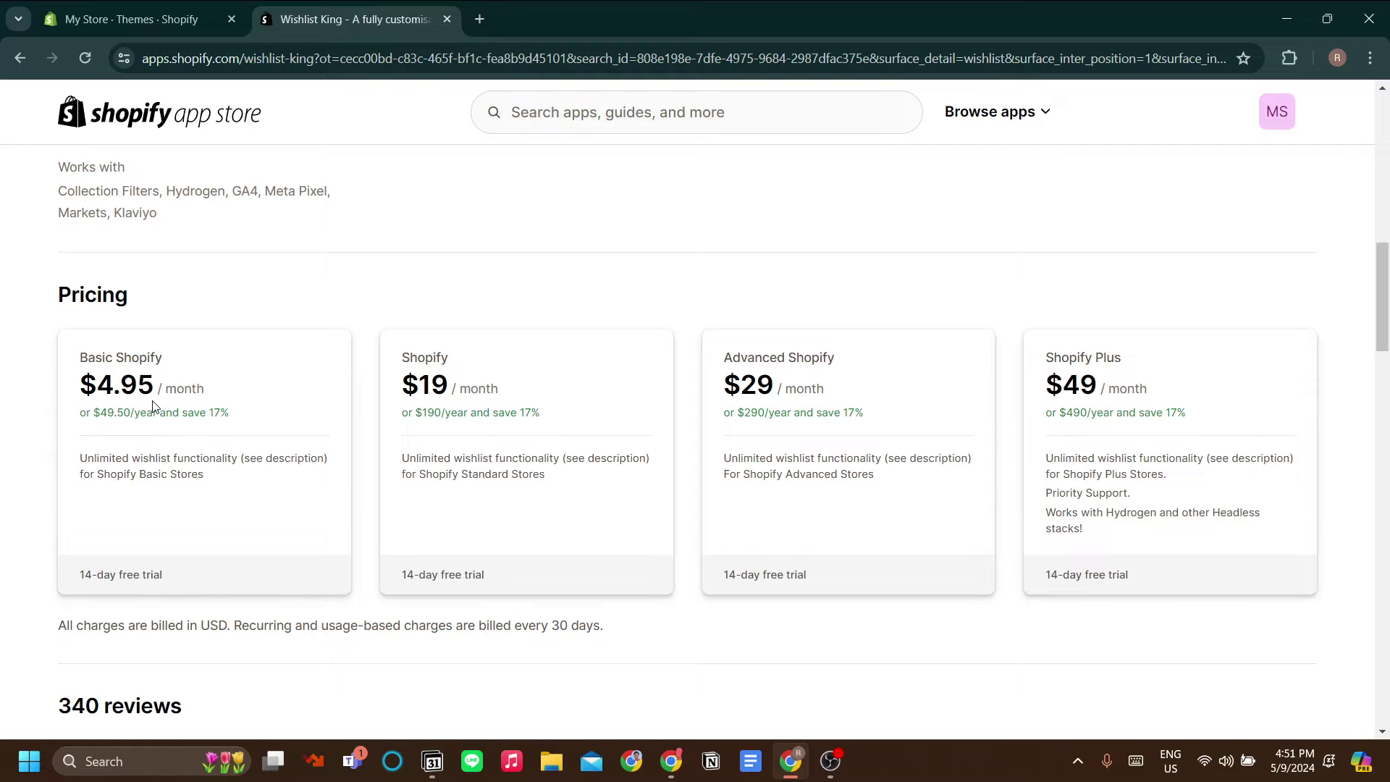
pyautogui.scroll(1, 177, 442)
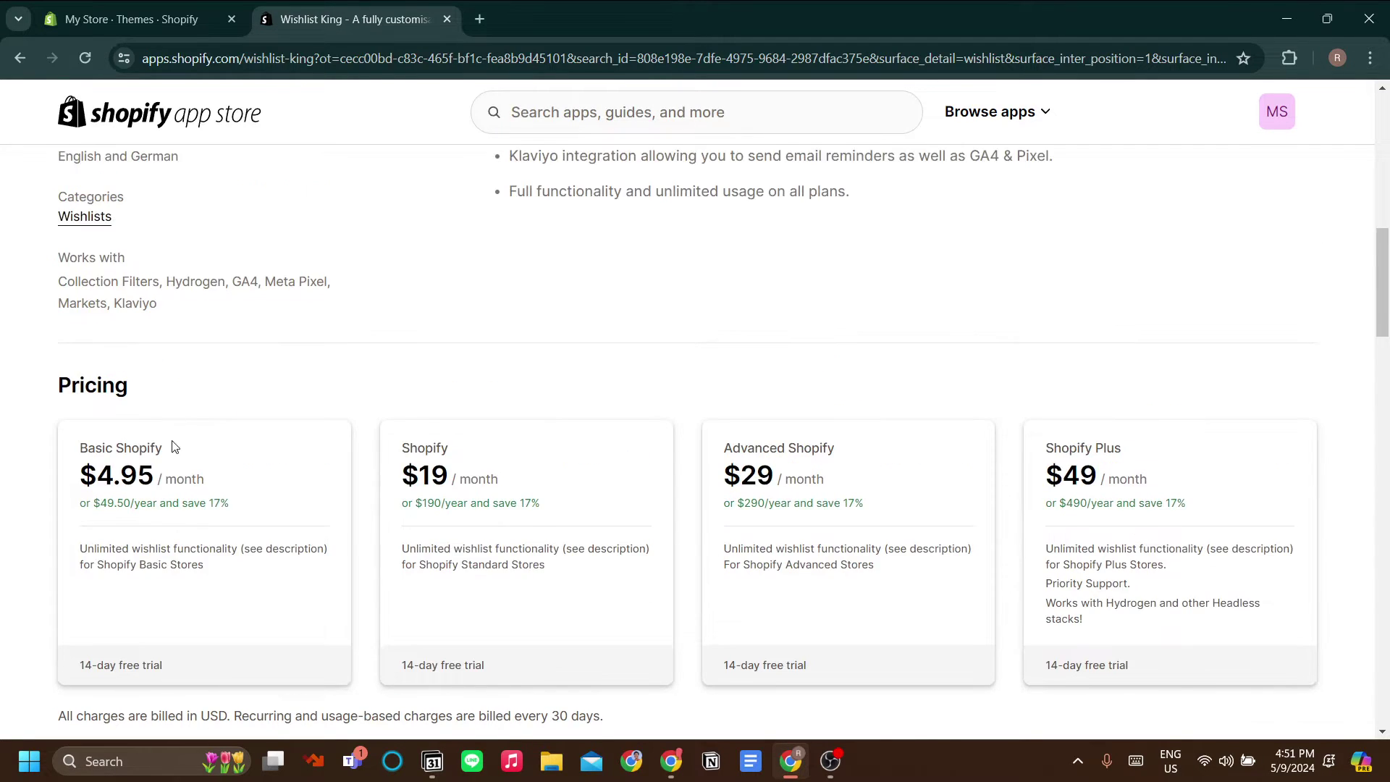
pyautogui.scroll(-2, 173, 457)
pyautogui.scroll(15, 174, 475)
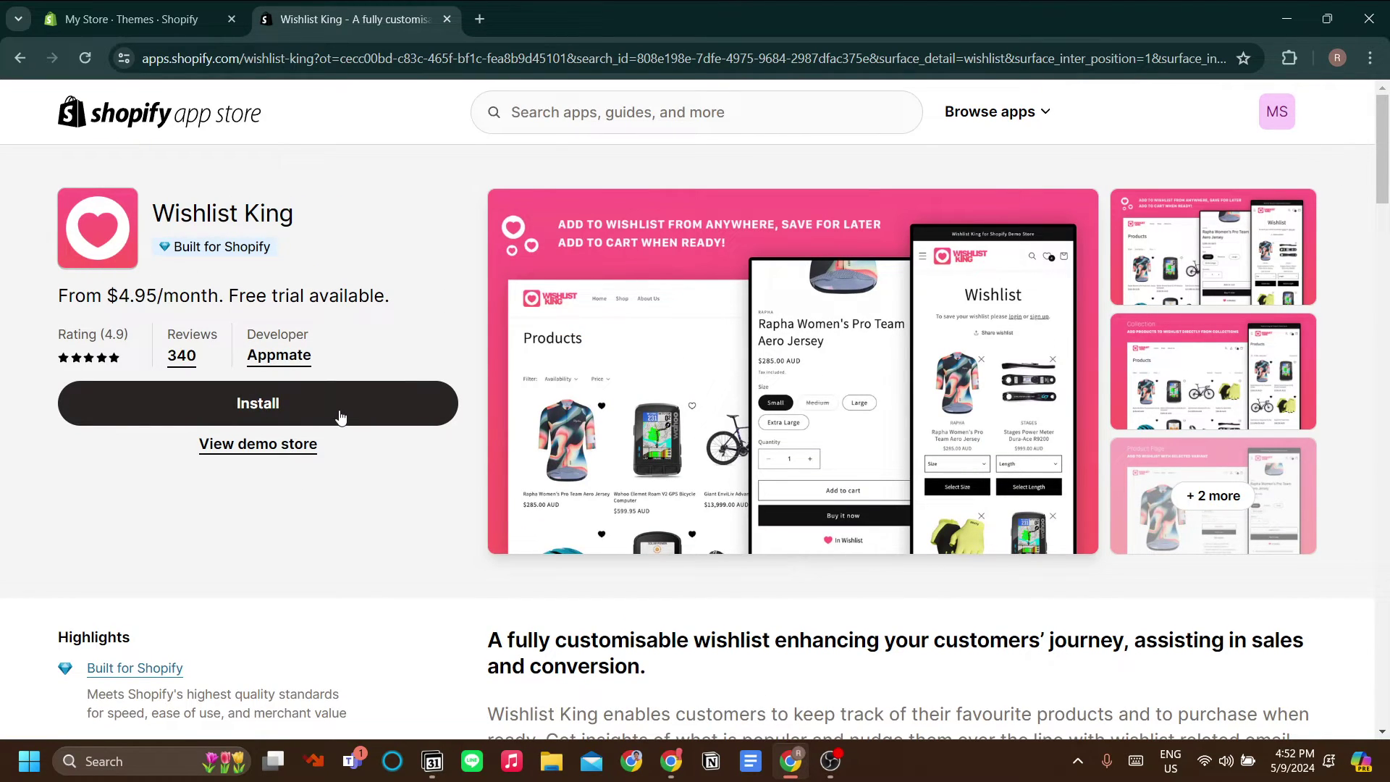
# Install the Wishlist King app on the store and pin it among the store's apps.
pyautogui.click(340, 418)
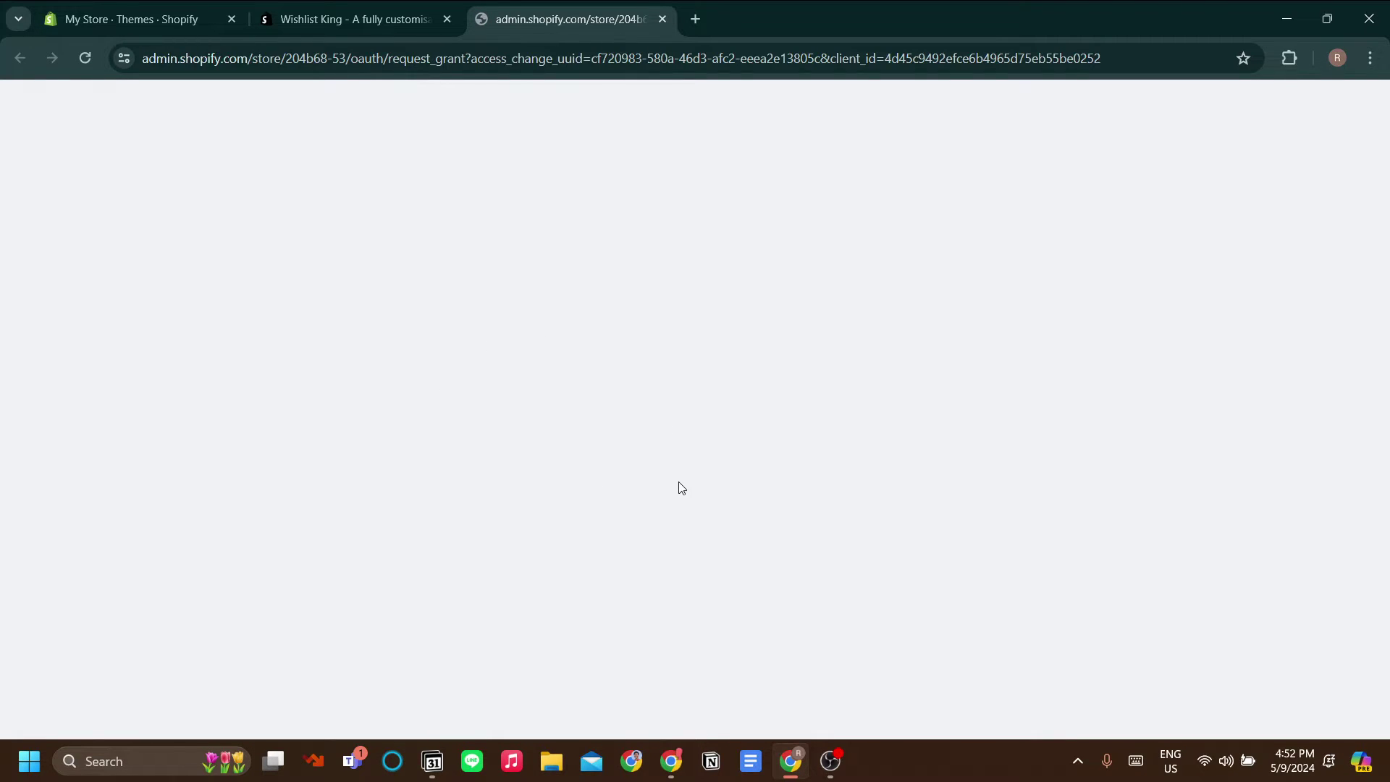
pyautogui.click(1032, 501)
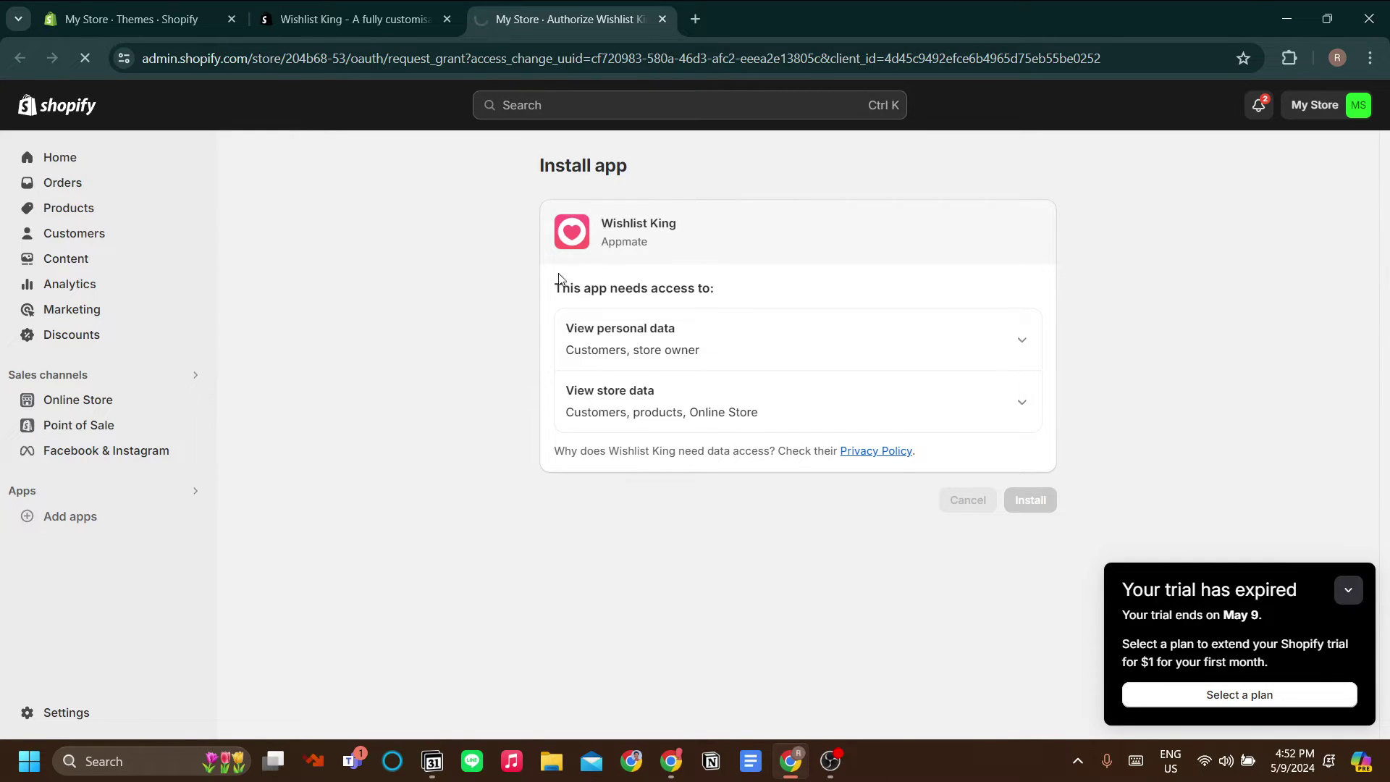
pyautogui.hotkey('ctrl', 'shift', 'Tab')
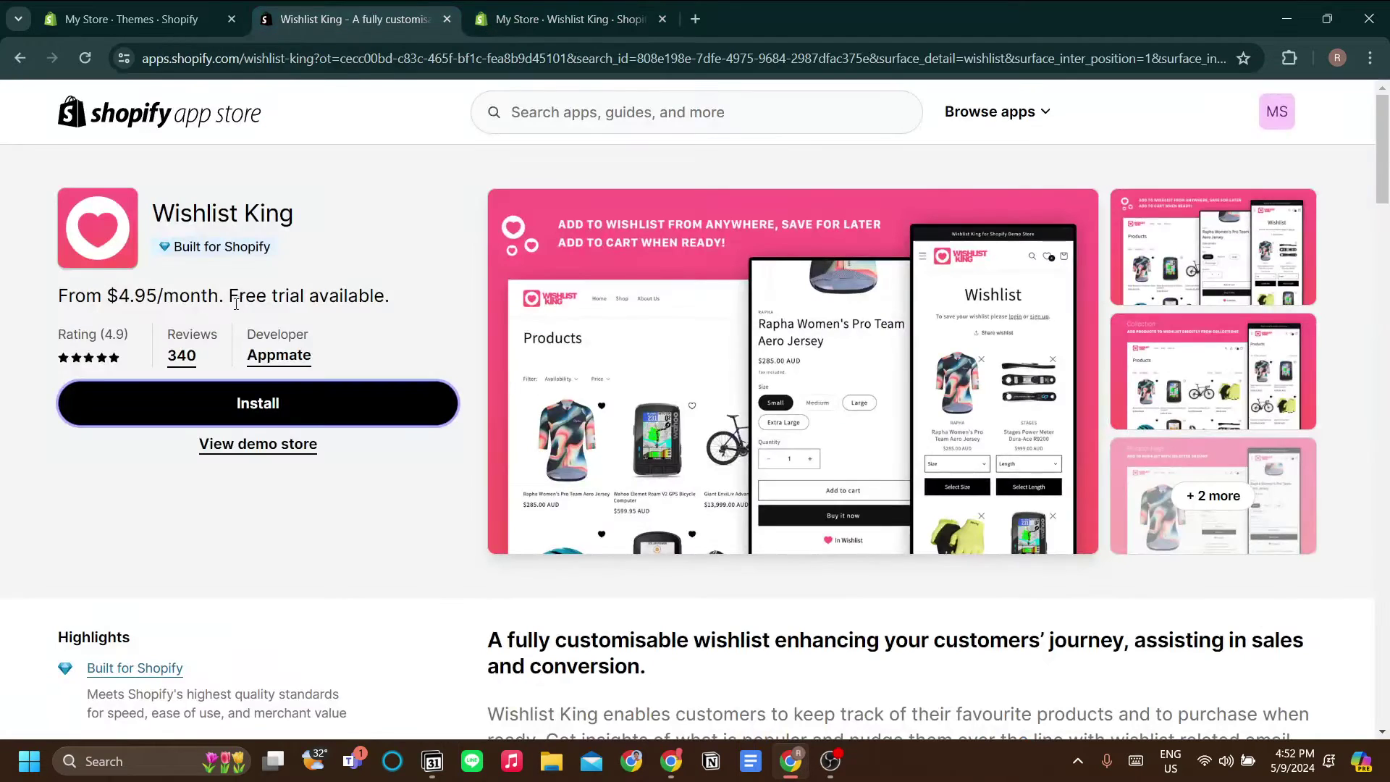
pyautogui.click(561, 19)
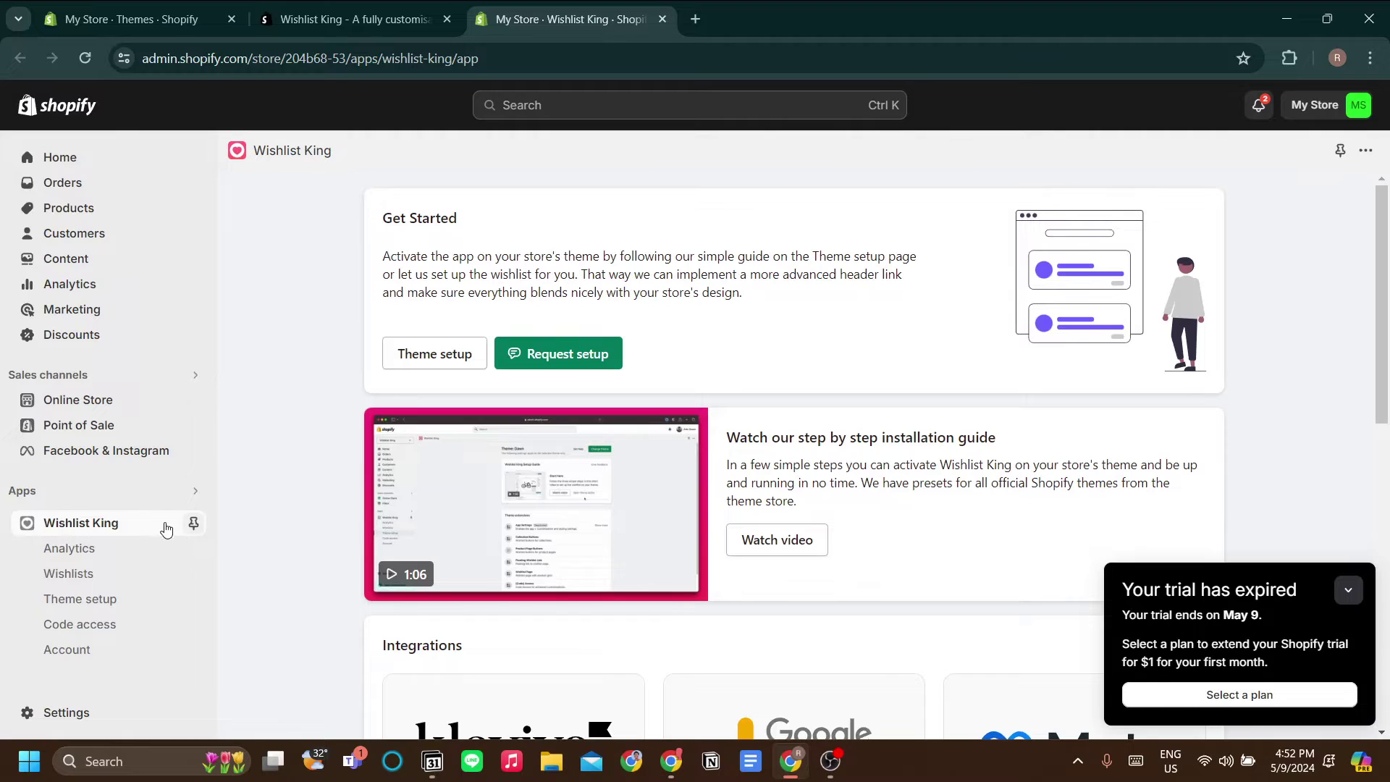
pyautogui.click(194, 527)
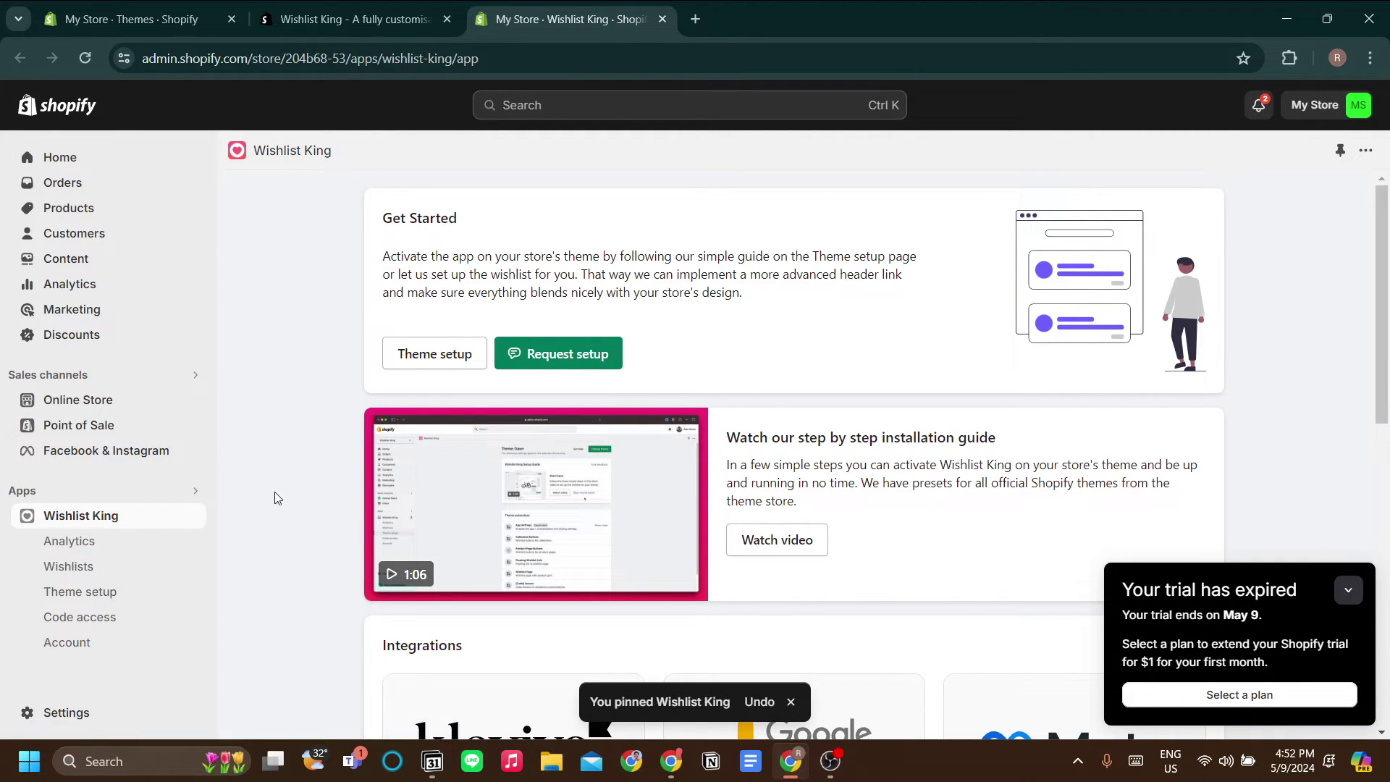
# Review the Wishlist King overview page, including the get-started section, installation guide, integrations and help section.
pyautogui.scroll(-2, 280, 490)
pyautogui.scroll(2, 382, 434)
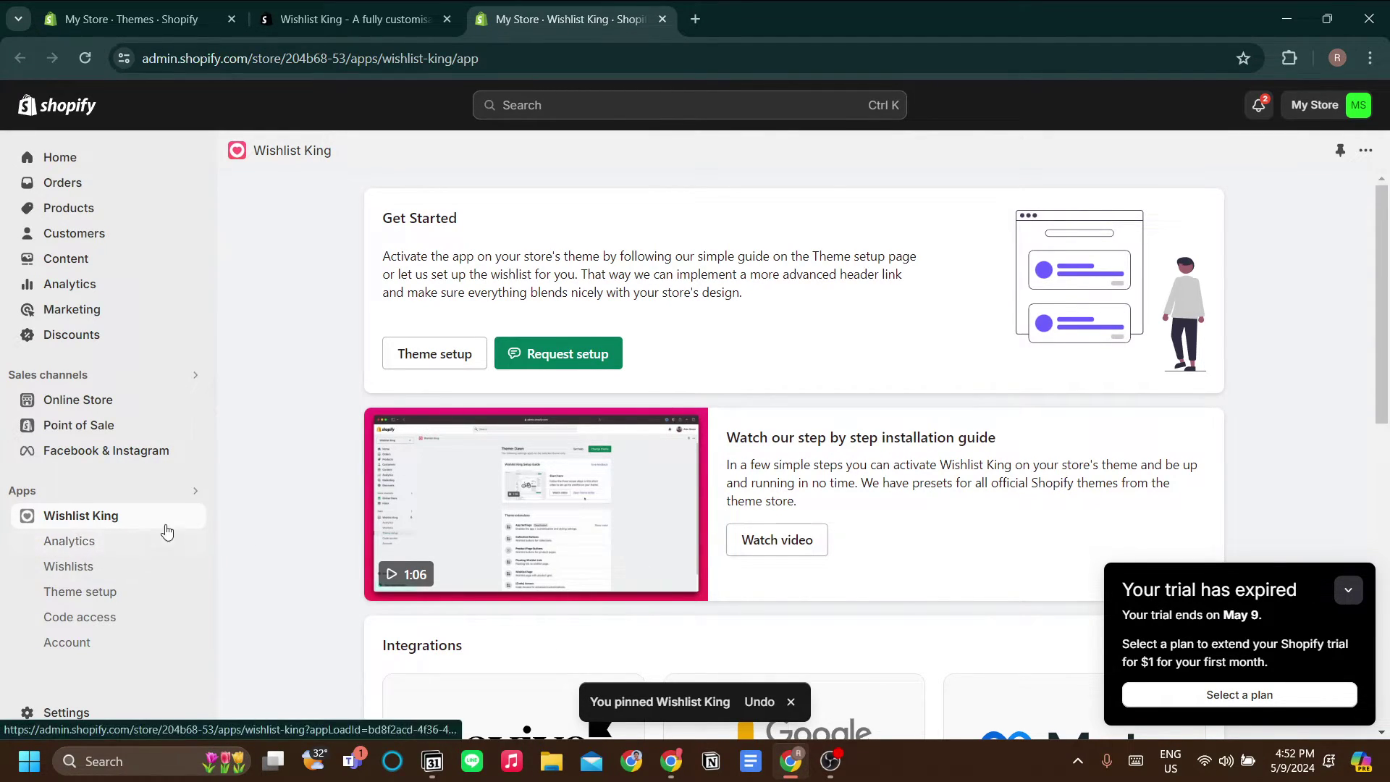
pyautogui.scroll(-1, 377, 319)
pyautogui.scroll(1, 405, 383)
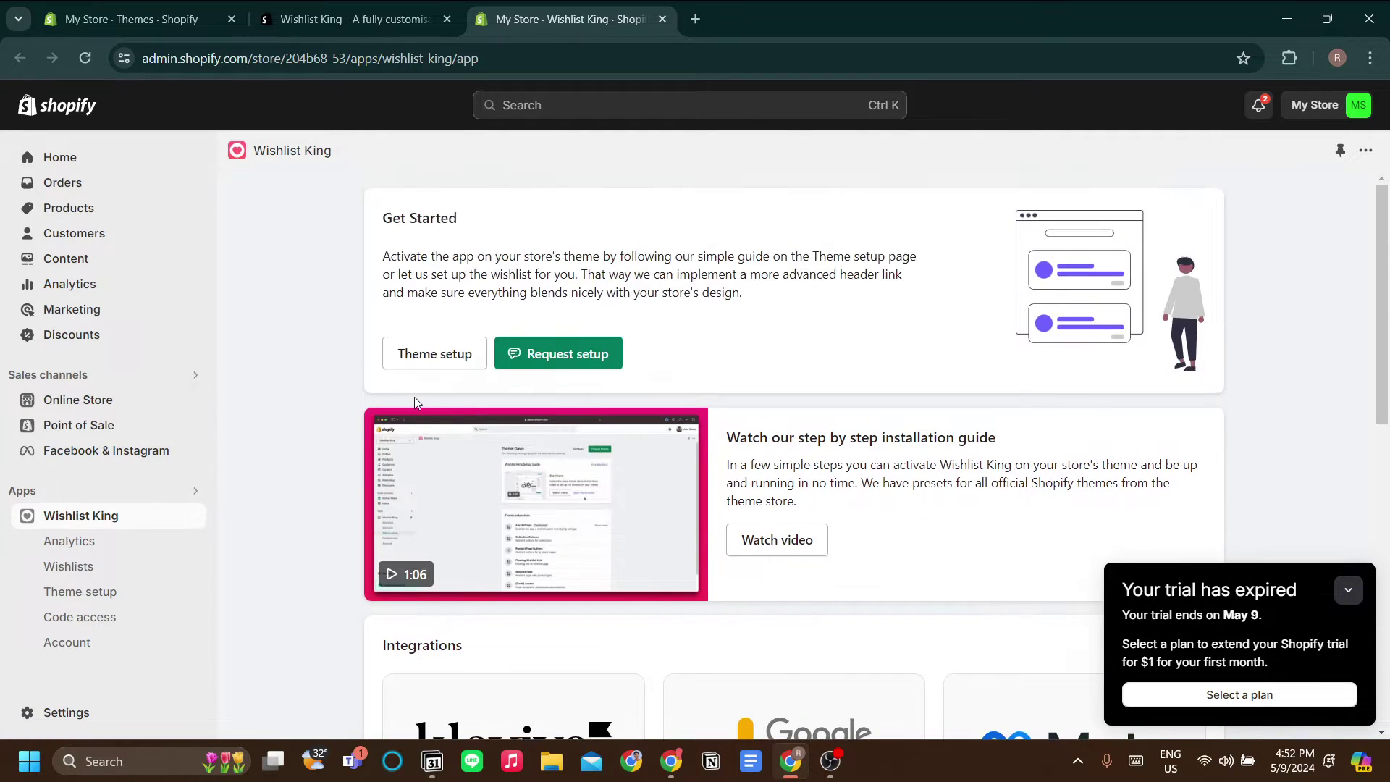
pyautogui.scroll(-2, 415, 402)
pyautogui.scroll(-1, 433, 373)
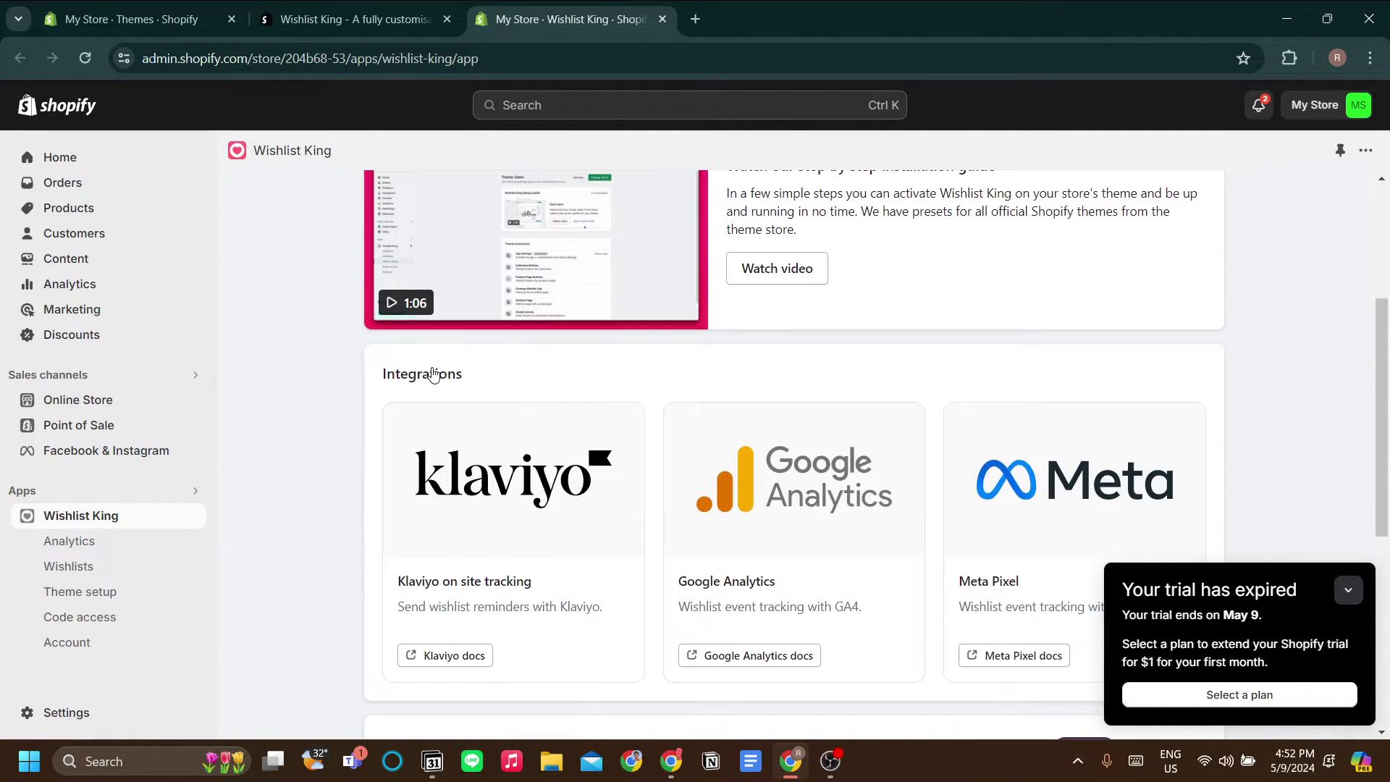
pyautogui.scroll(3, 433, 374)
pyautogui.scroll(-1, 428, 434)
pyautogui.scroll(1, 431, 406)
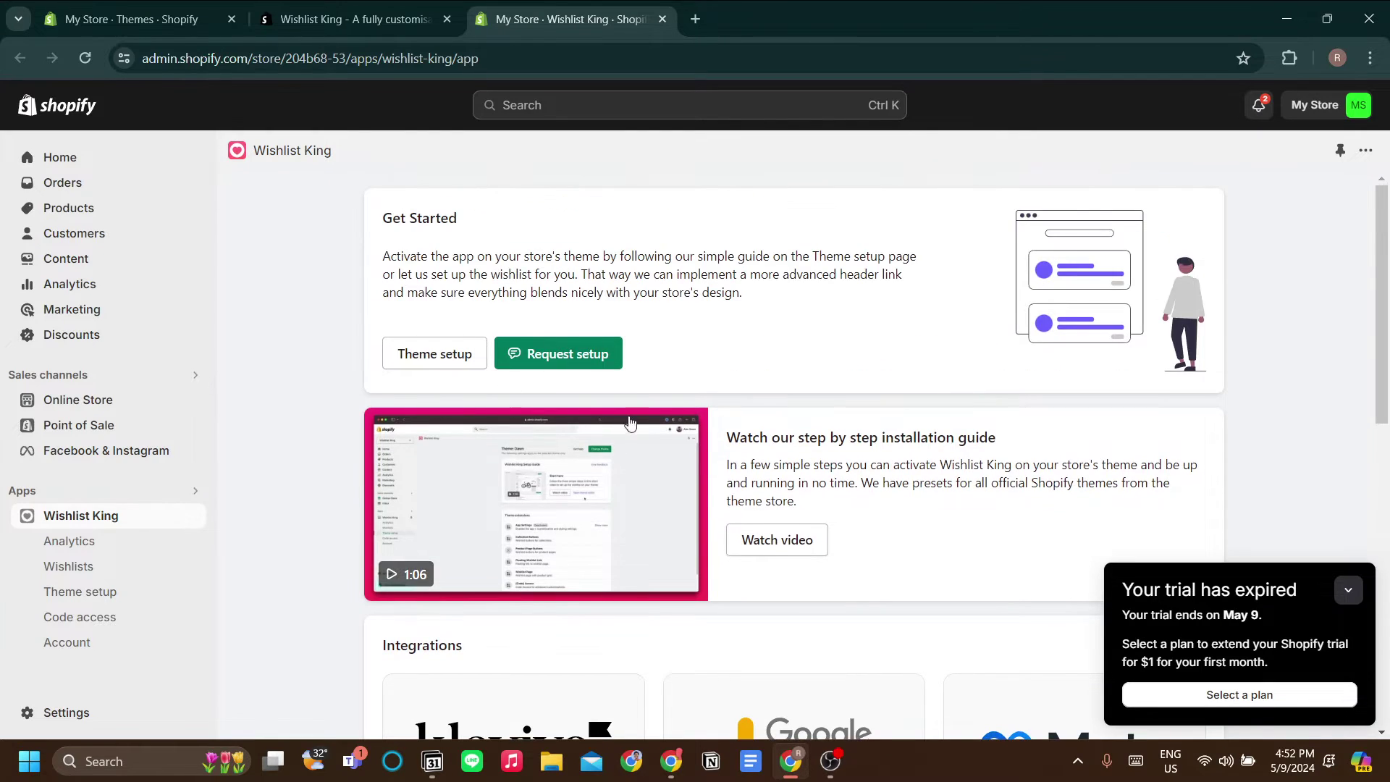
pyautogui.scroll(-2, 641, 430)
pyautogui.scroll(-1, 691, 424)
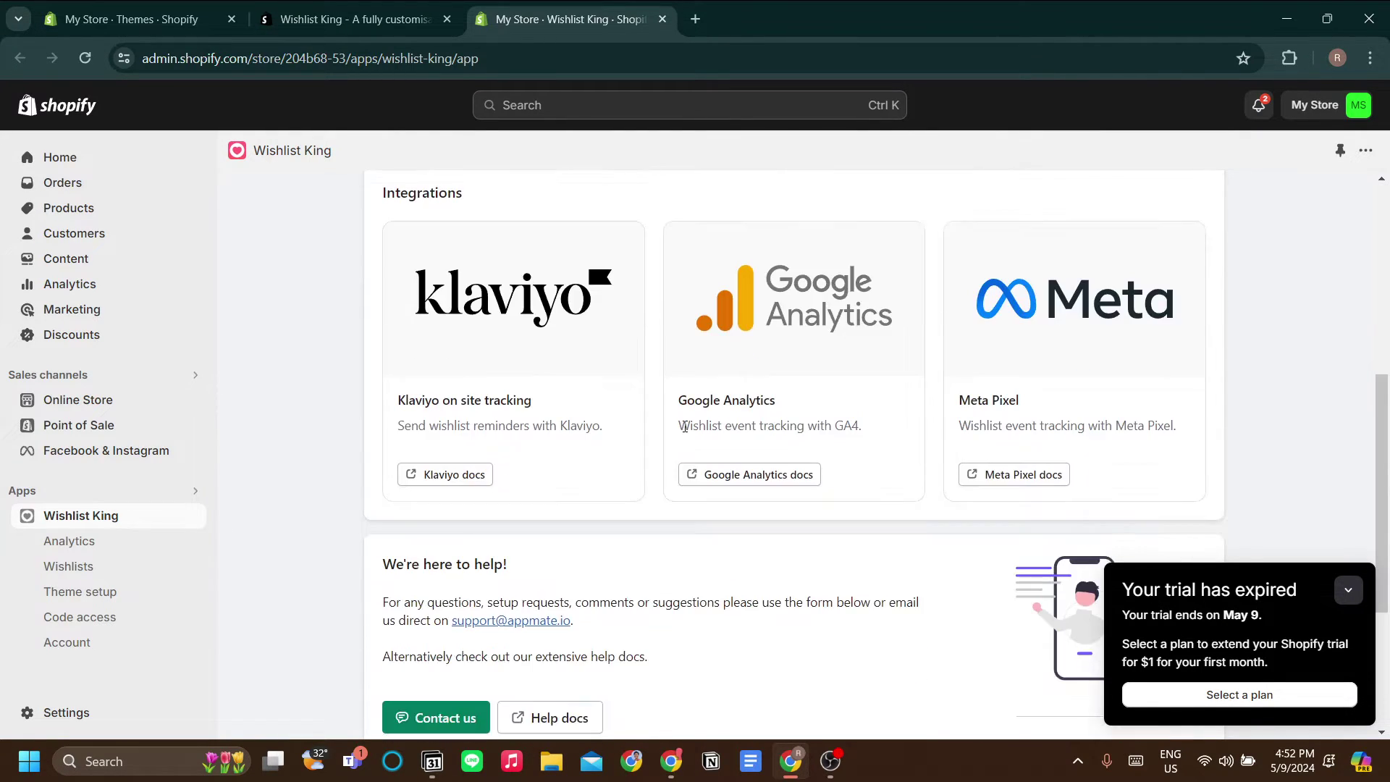
pyautogui.moveTo(381, 194); pyautogui.dragTo(505, 205)
pyautogui.click(525, 206)
pyautogui.scroll(5, 903, 477)
pyautogui.scroll(-2, 788, 452)
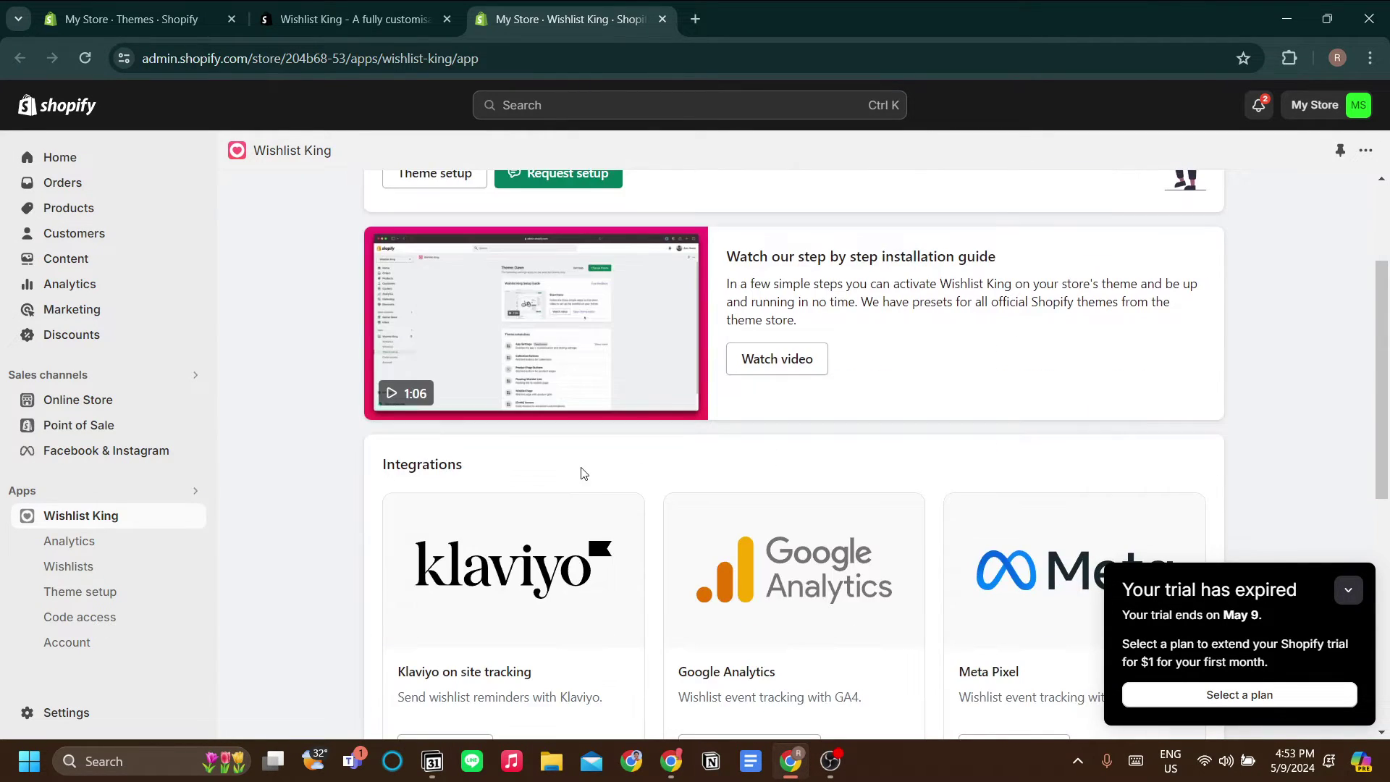
pyautogui.scroll(-3, 580, 499)
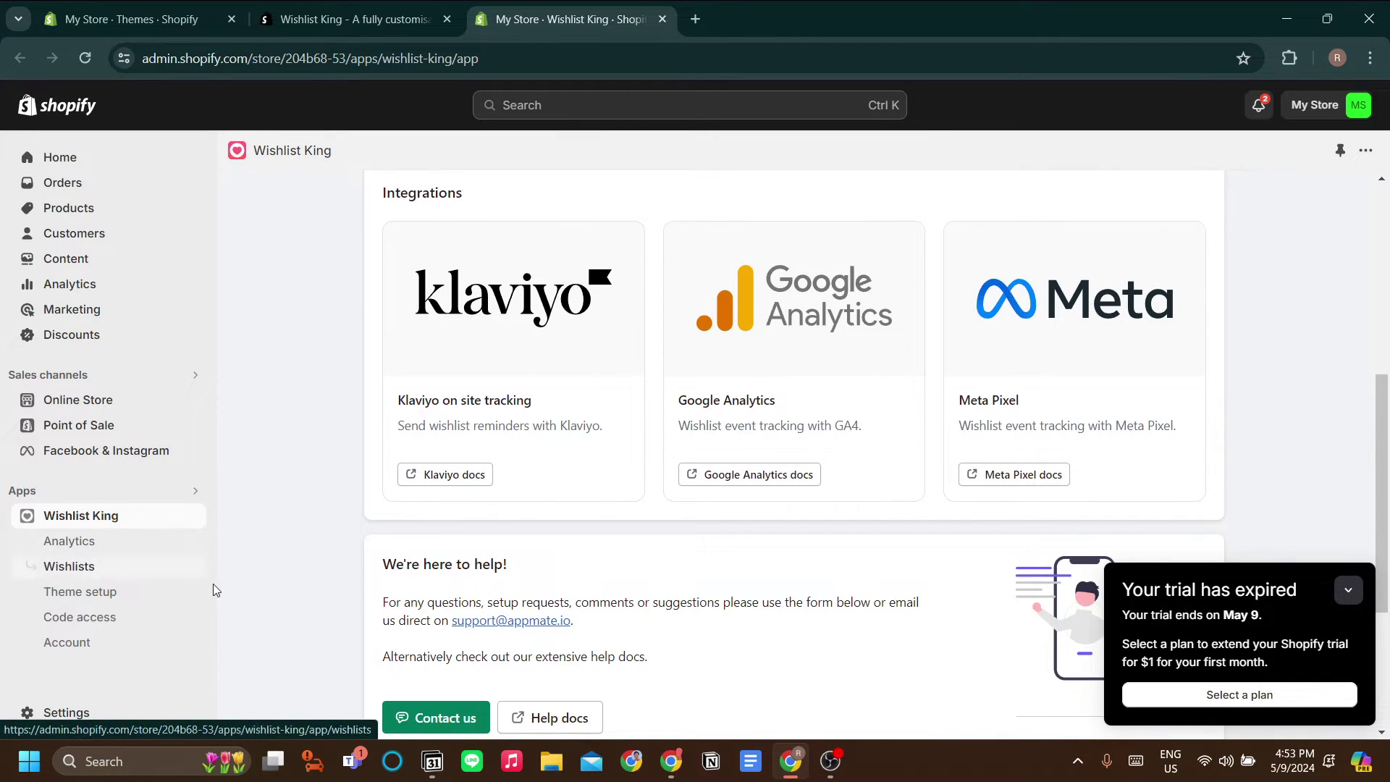
pyautogui.scroll(5, 312, 588)
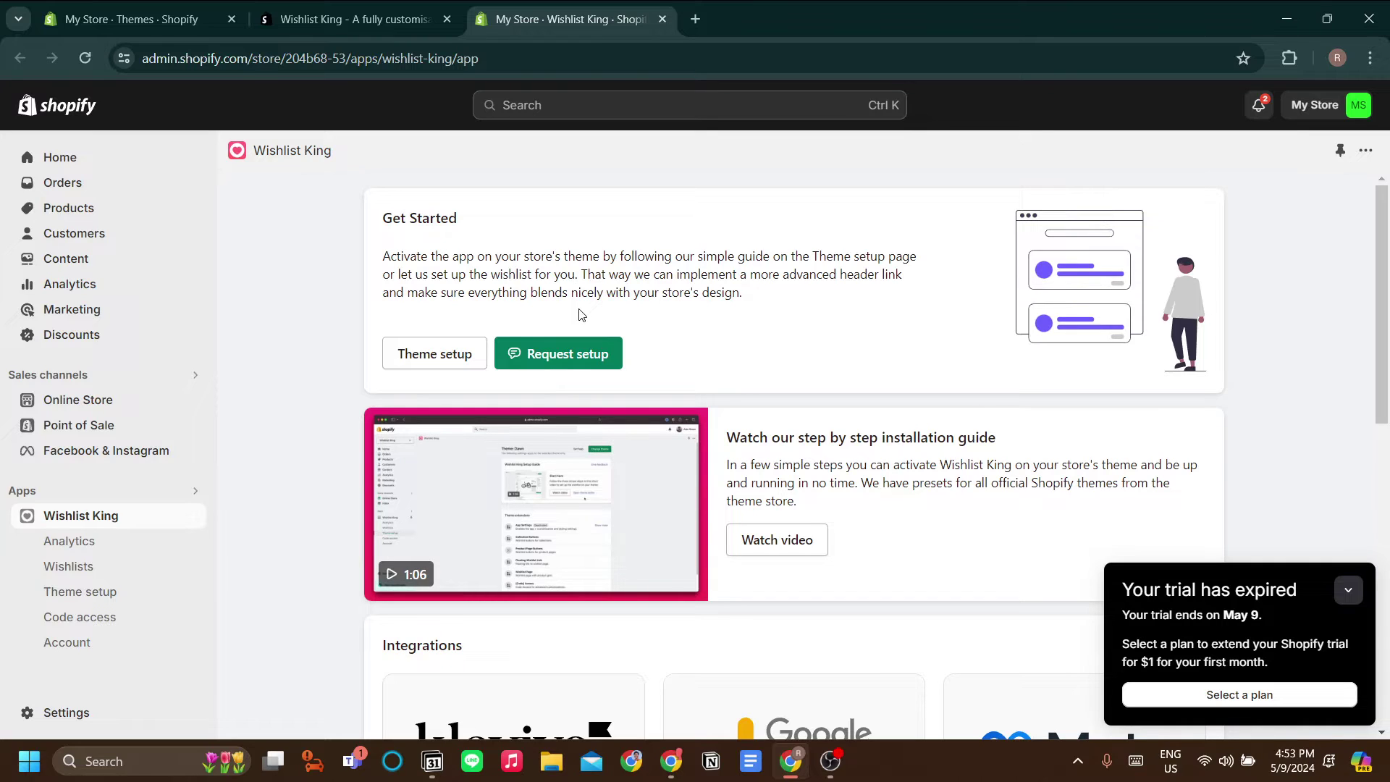
# Open Wishlist King's theme setup page, collapse the trial notice and bring the setup guide into view.
pyautogui.click(434, 357)
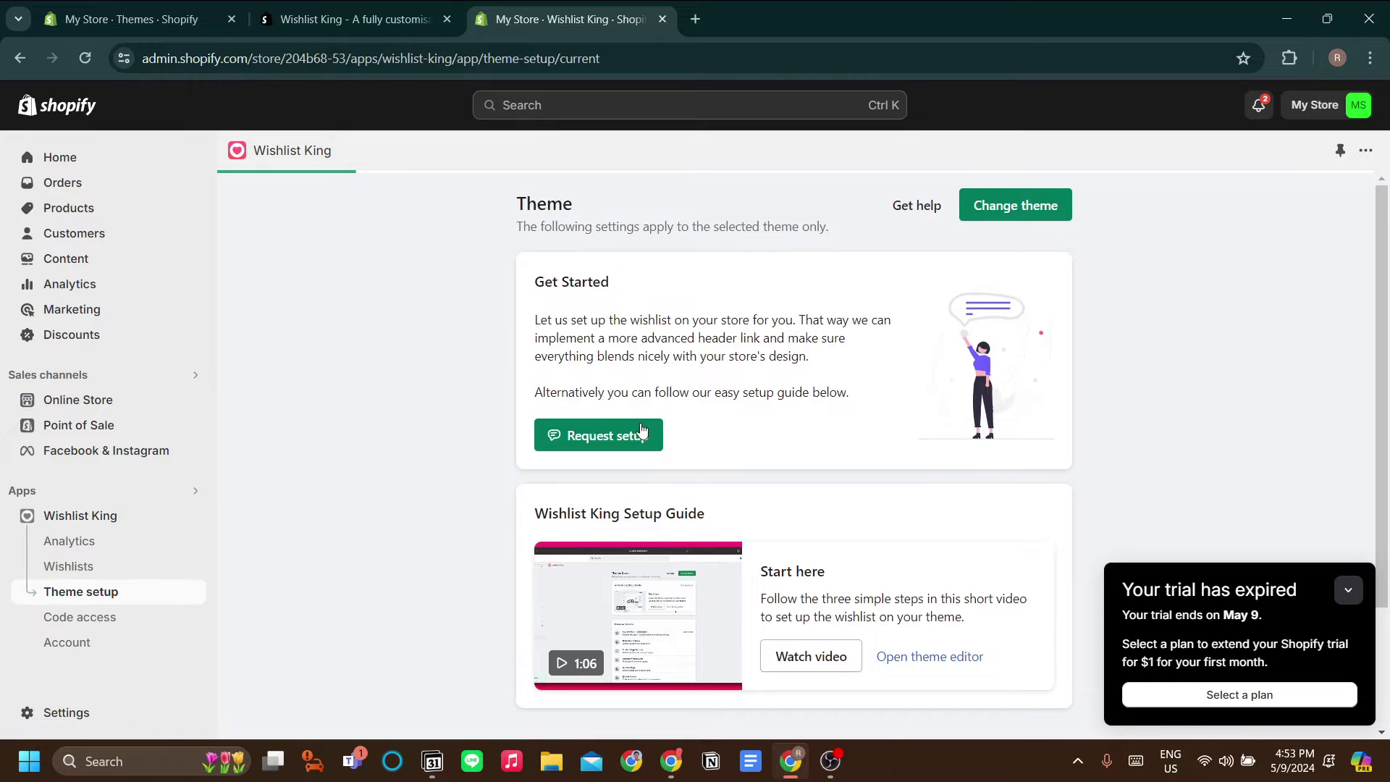
pyautogui.click(1351, 590)
pyautogui.scroll(-1, 1023, 413)
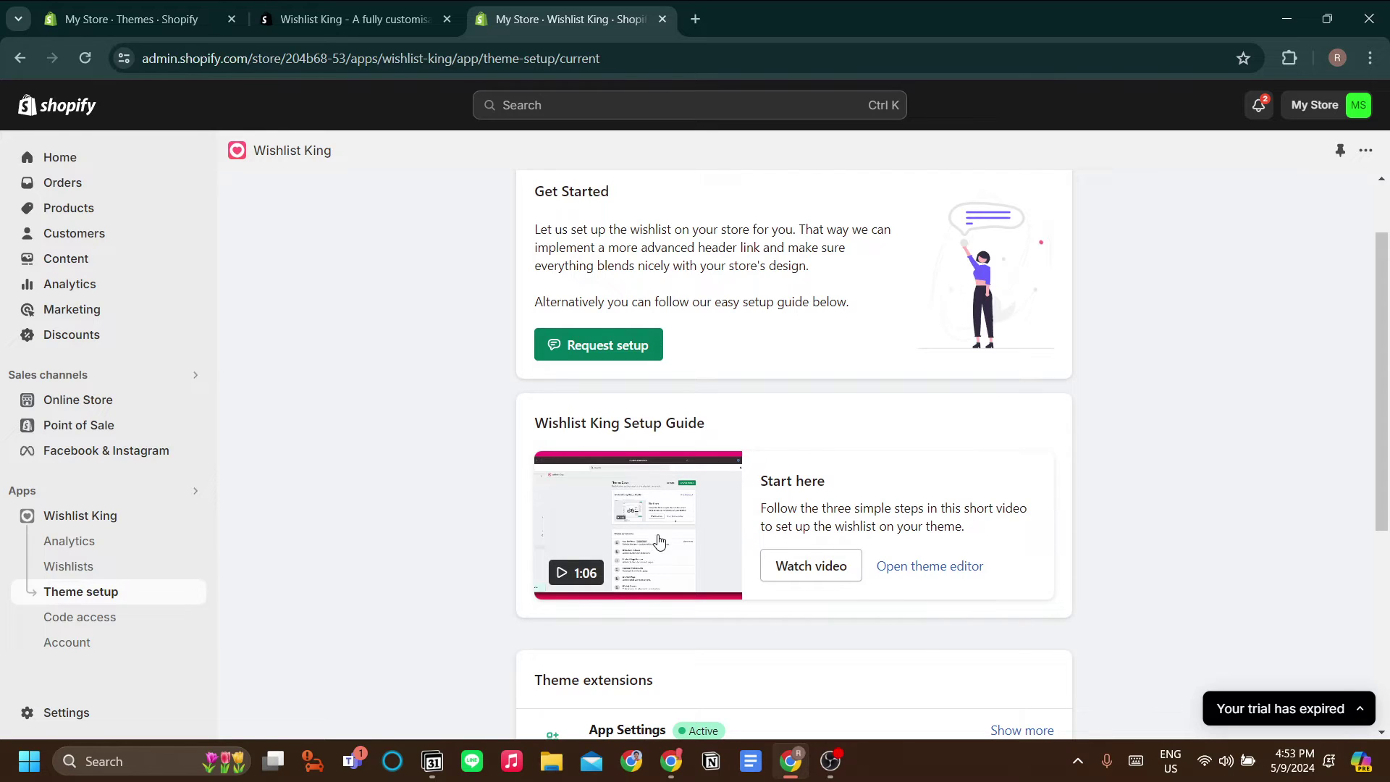
# Open the Dawn theme editor from the Wishlist King setup guide.
pyautogui.scroll(1, 676, 550)
pyautogui.scroll(-1, 680, 554)
pyautogui.scroll(1, 681, 554)
pyautogui.scroll(-1, 683, 558)
pyautogui.scroll(1, 685, 563)
pyautogui.scroll(-1, 707, 427)
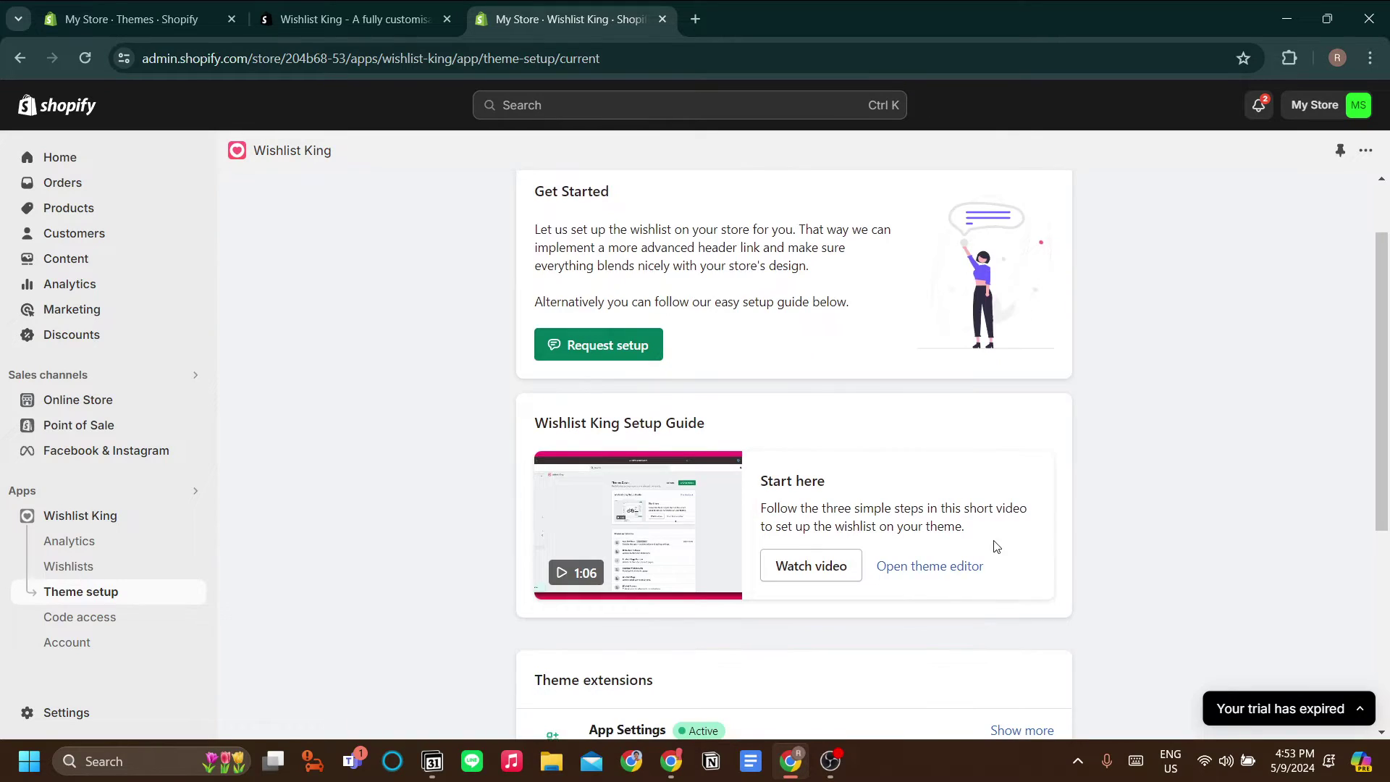
pyautogui.click(944, 574)
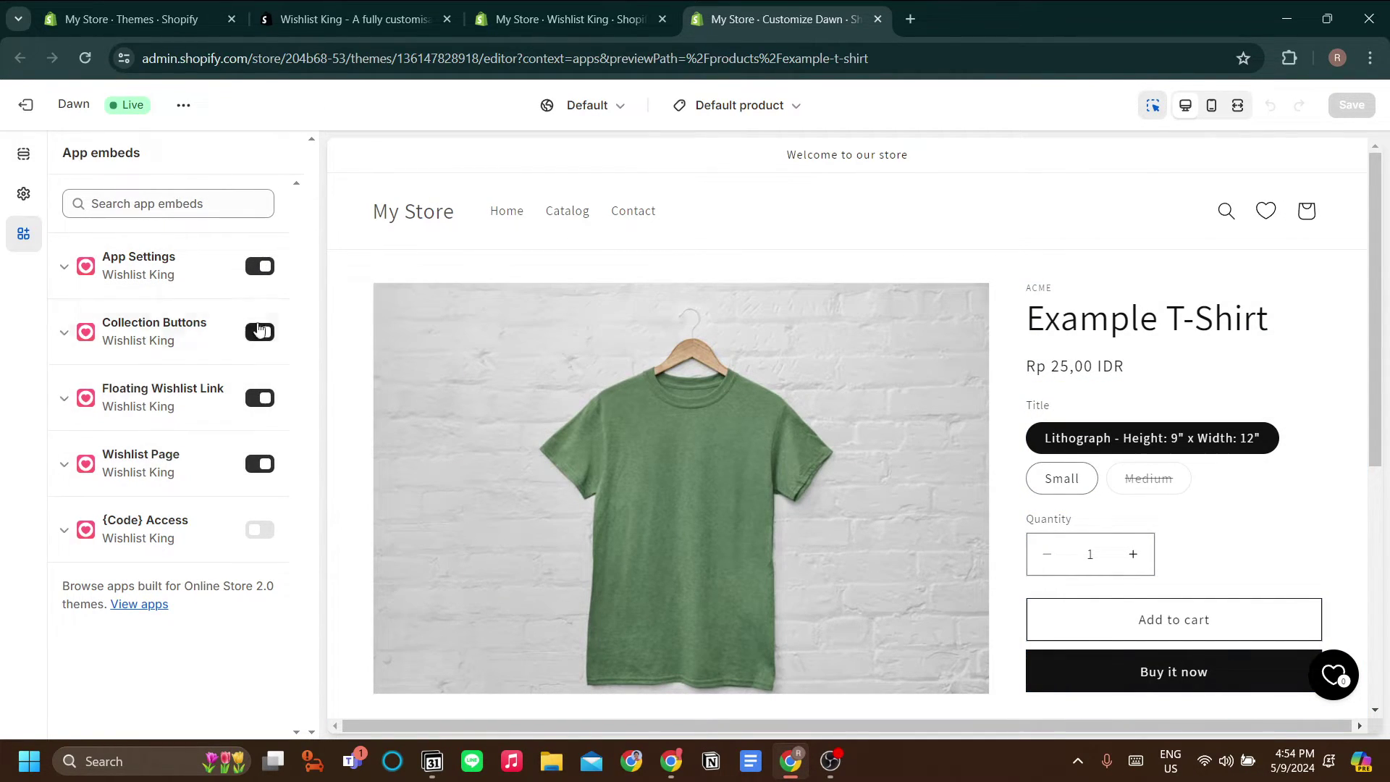
# Turn off the App Settings, Collection Buttons, Floating Wishlist Link and Wishlist Page app embeds.
pyautogui.click(259, 267)
pyautogui.click(260, 333)
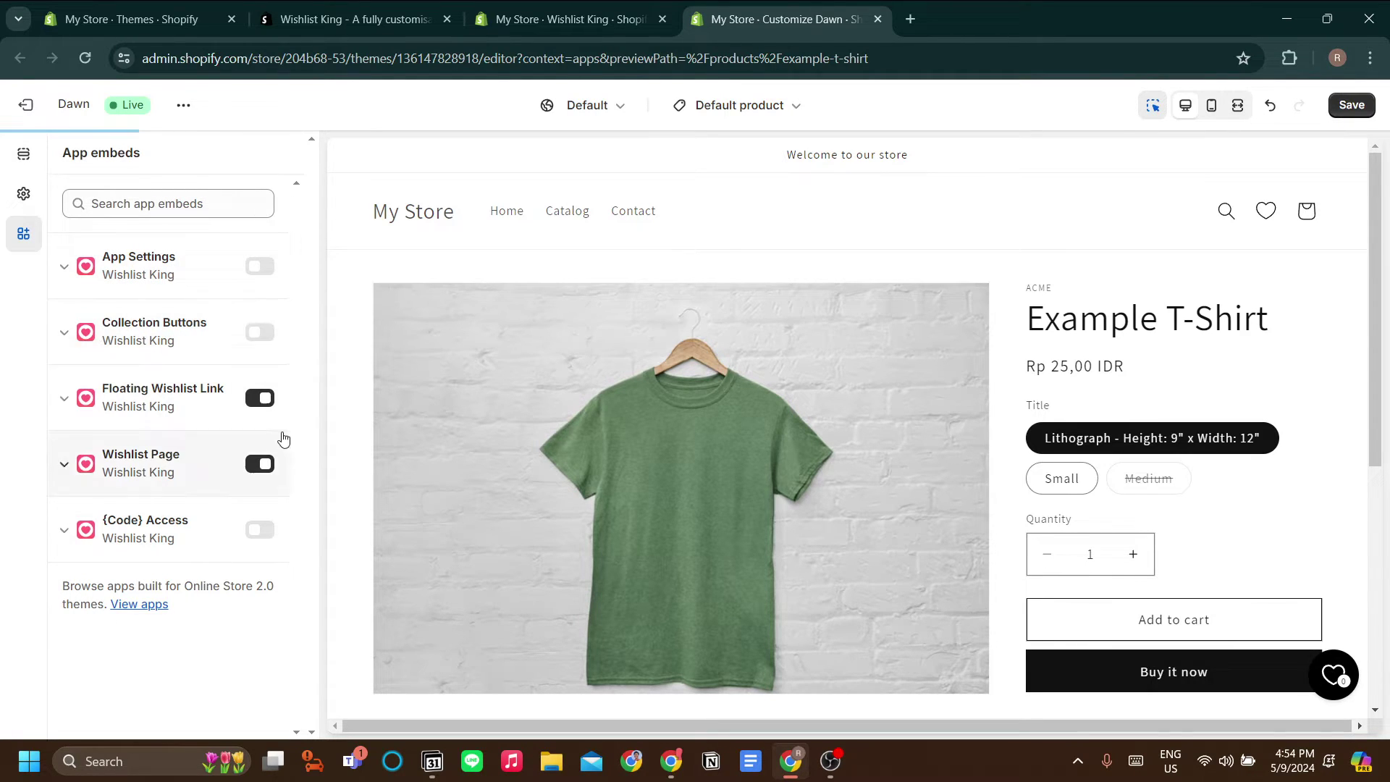
pyautogui.click(271, 421)
pyautogui.click(260, 398)
pyautogui.click(88, 404)
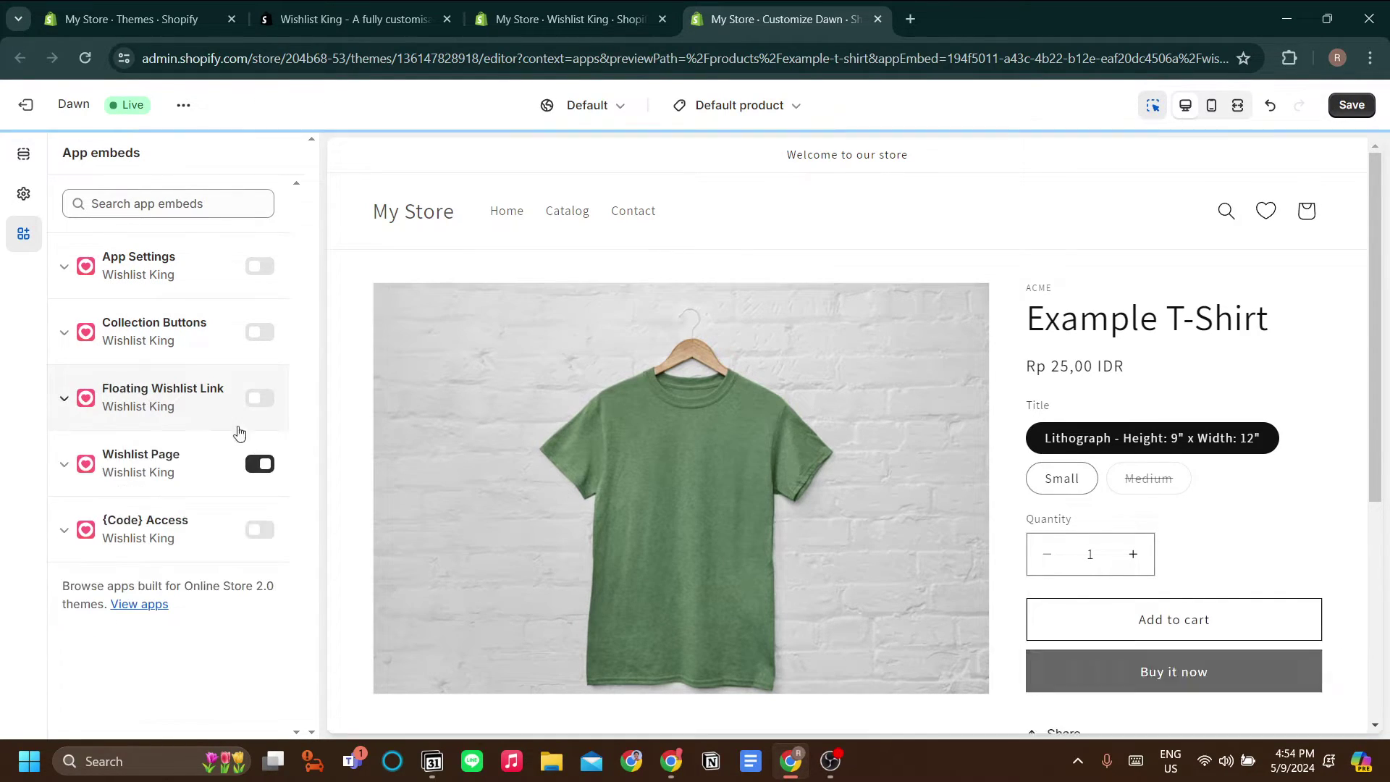
pyautogui.click(259, 463)
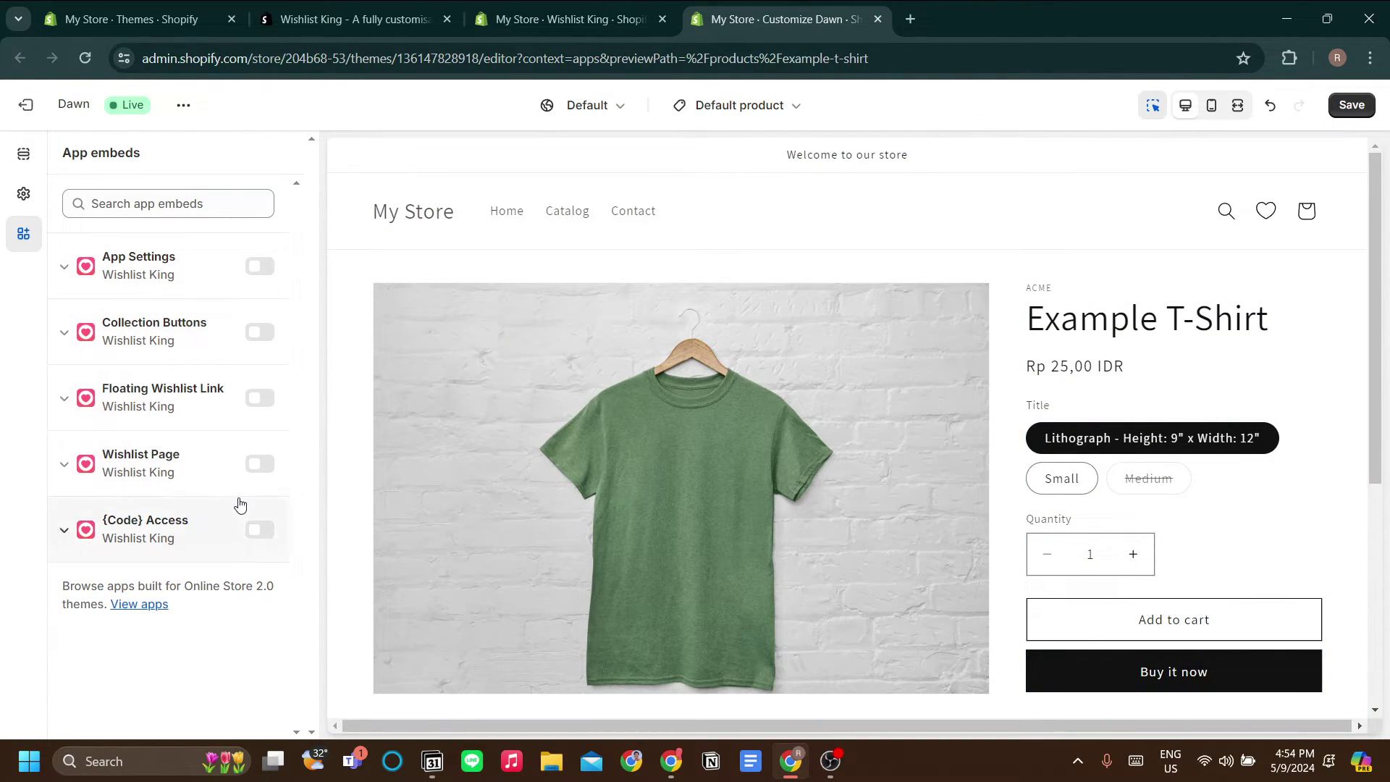
# Enable the App Settings, Collection Buttons, Floating Wishlist Link and Wishlist Page app embeds.
pyautogui.click(259, 267)
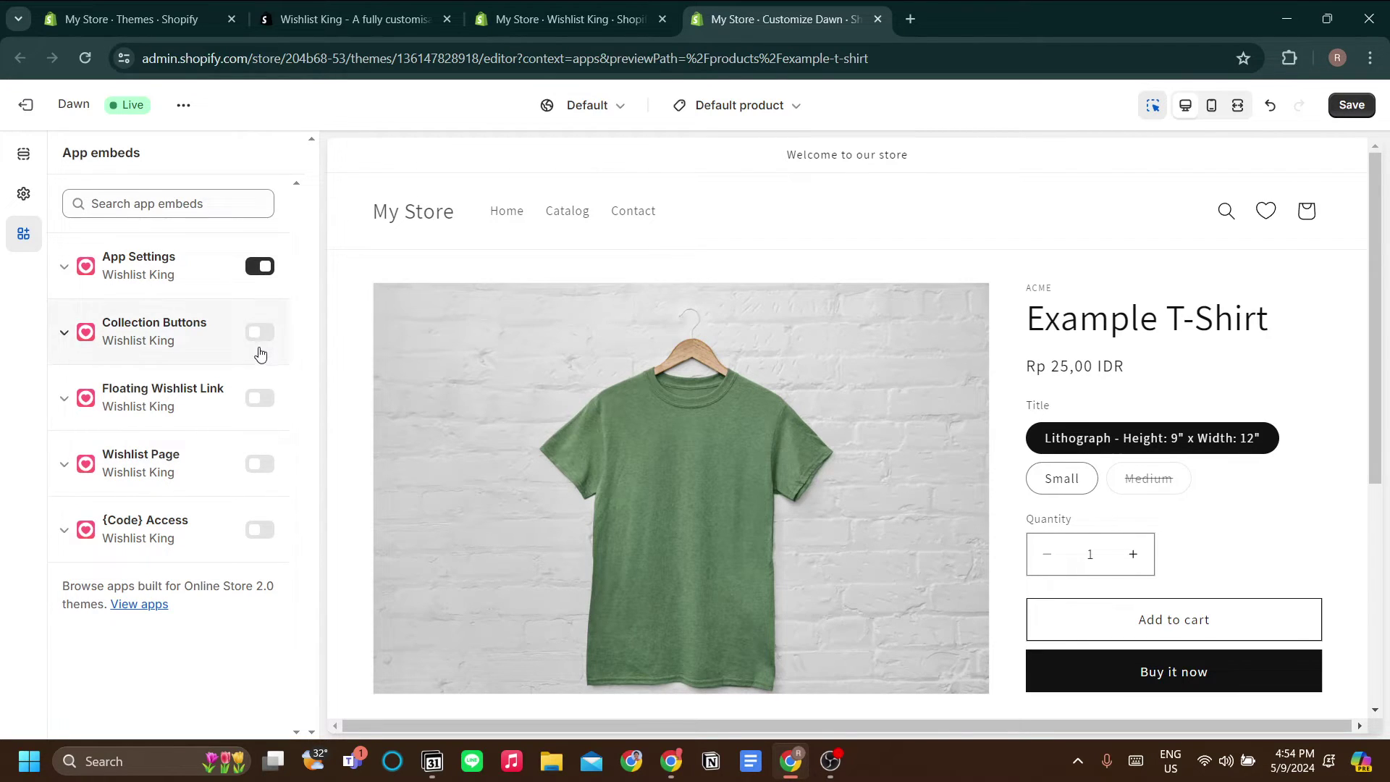
pyautogui.click(258, 353)
pyautogui.click(259, 332)
pyautogui.click(102, 340)
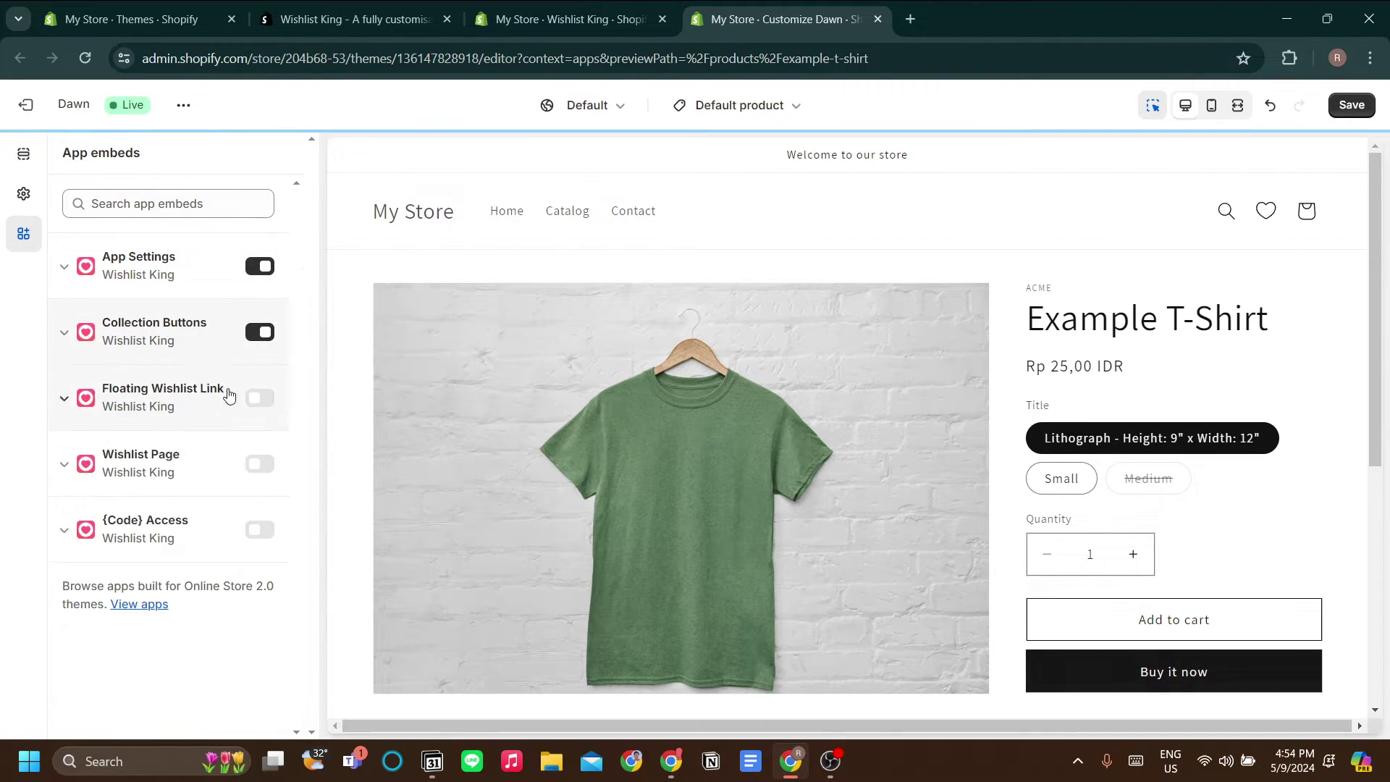
pyautogui.click(260, 398)
pyautogui.click(261, 465)
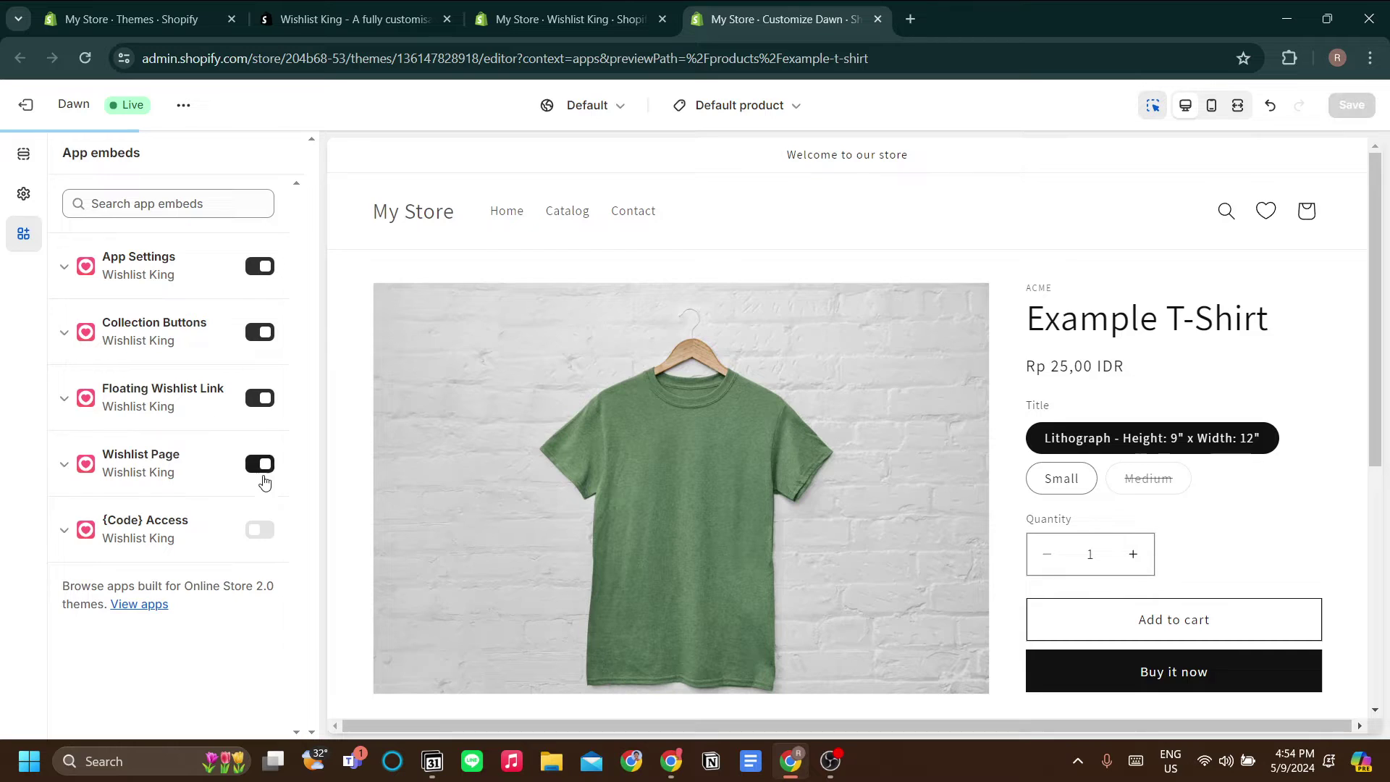
# Enable the {Code} Access app embed and collapse its advanced customisation settings.
pyautogui.click(262, 547)
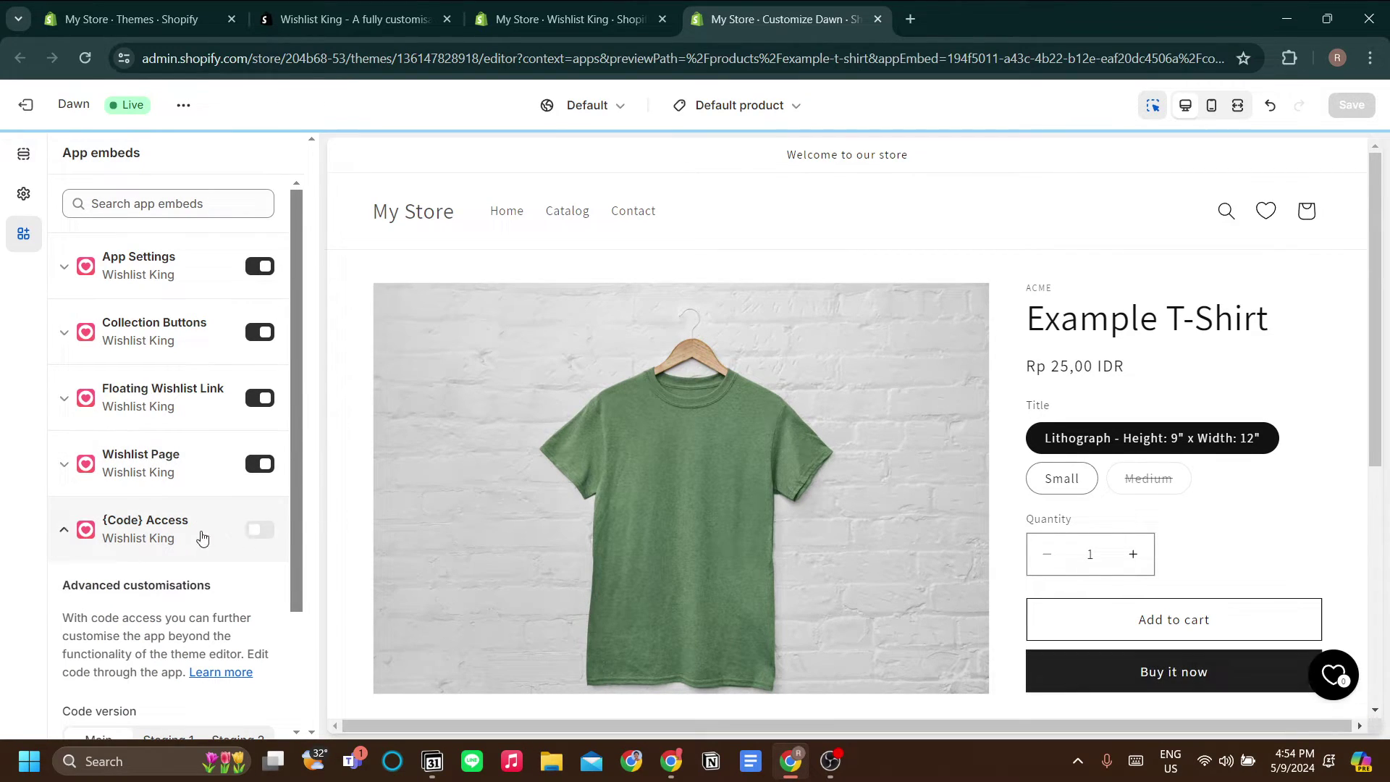
pyautogui.scroll(-2, 167, 478)
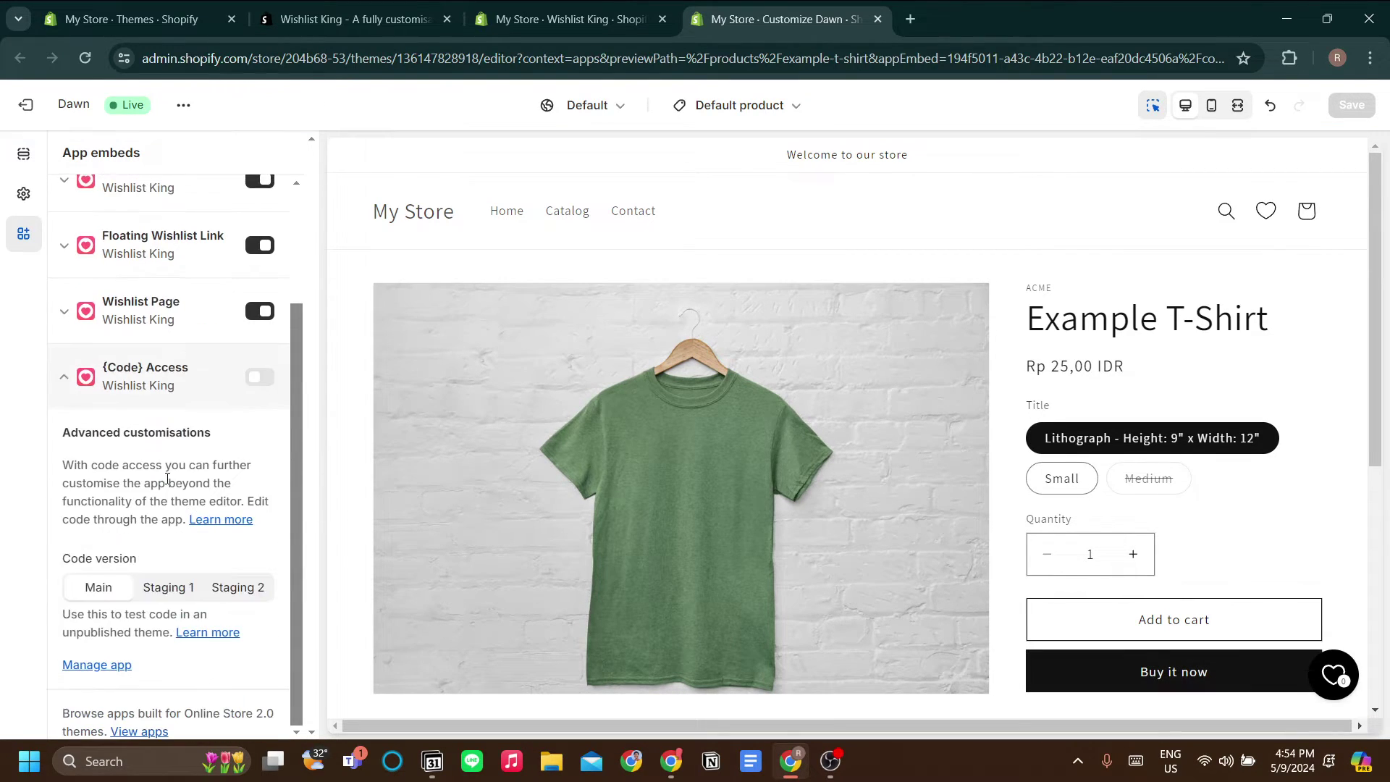
pyautogui.click(263, 381)
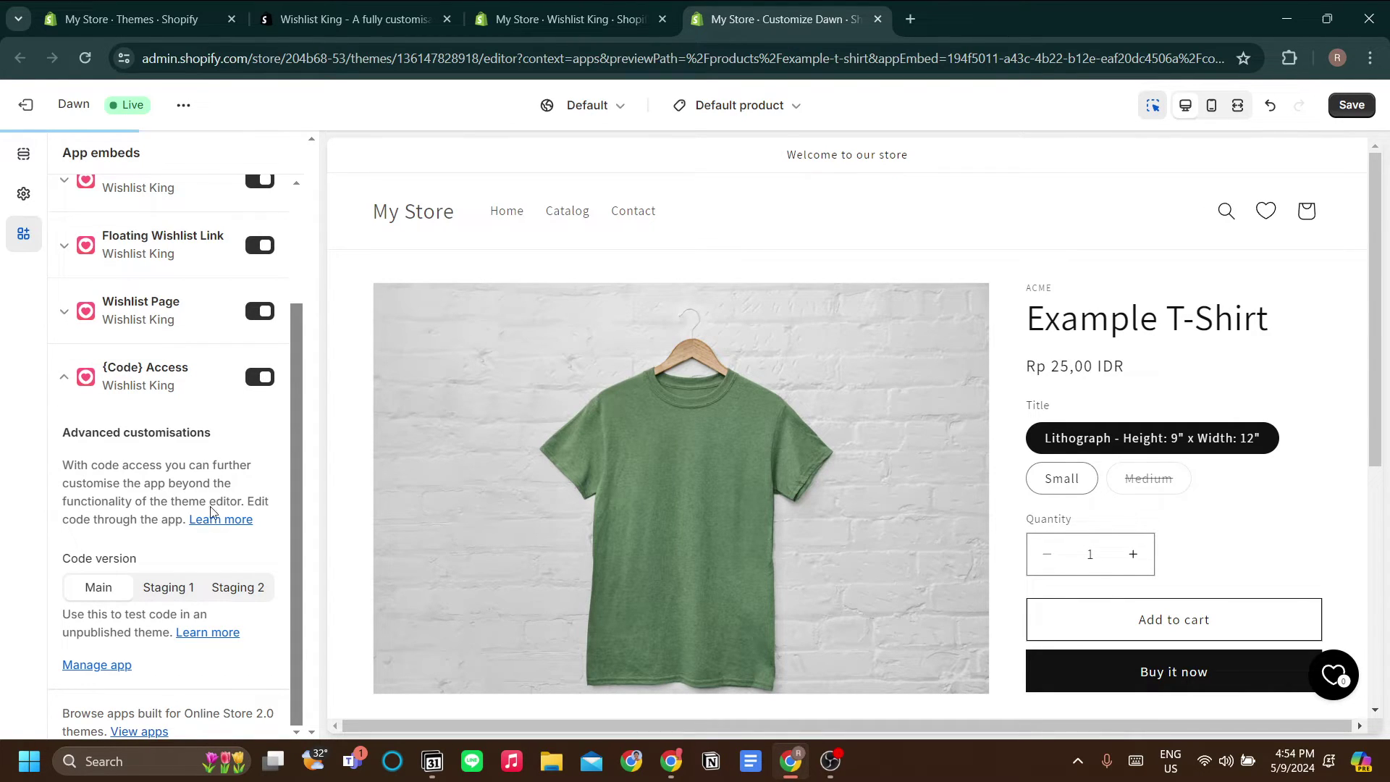
pyautogui.scroll(1, 193, 515)
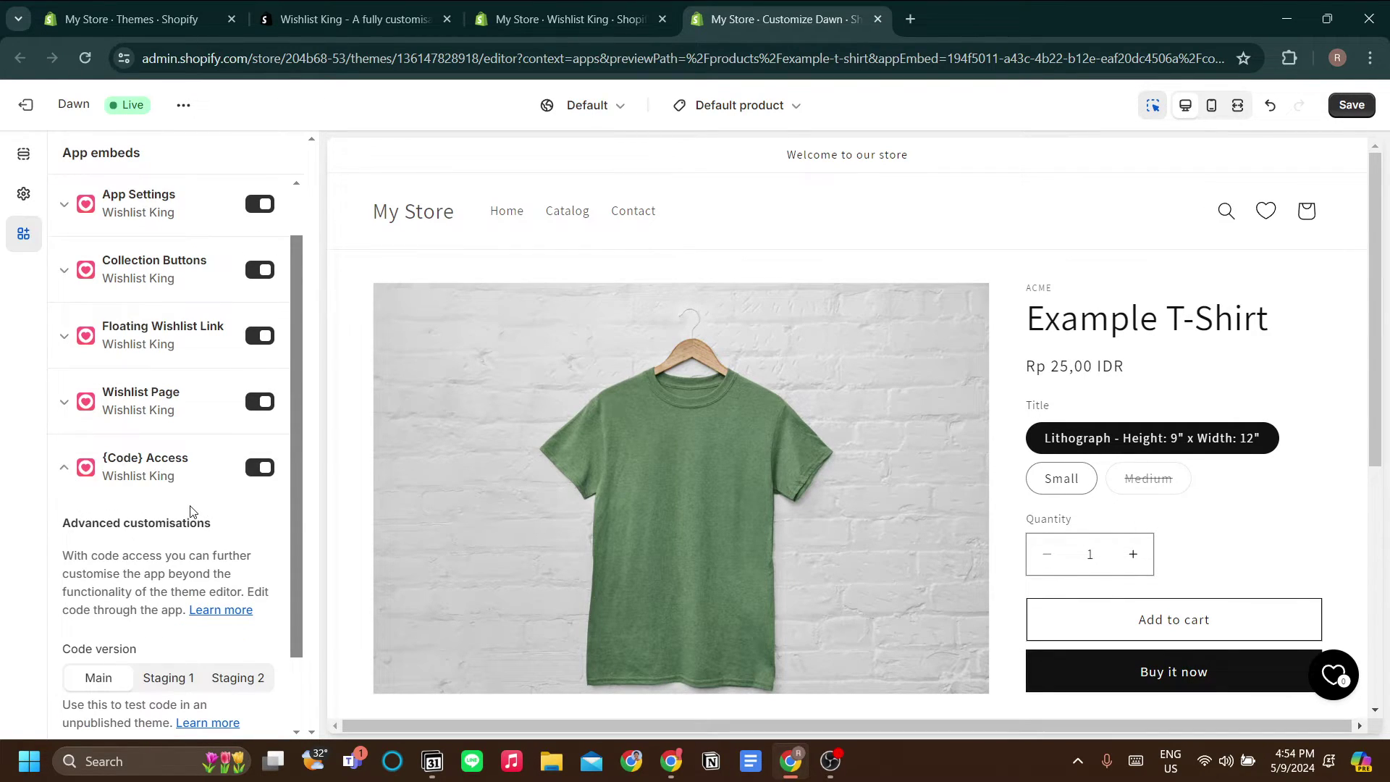
pyautogui.click(155, 492)
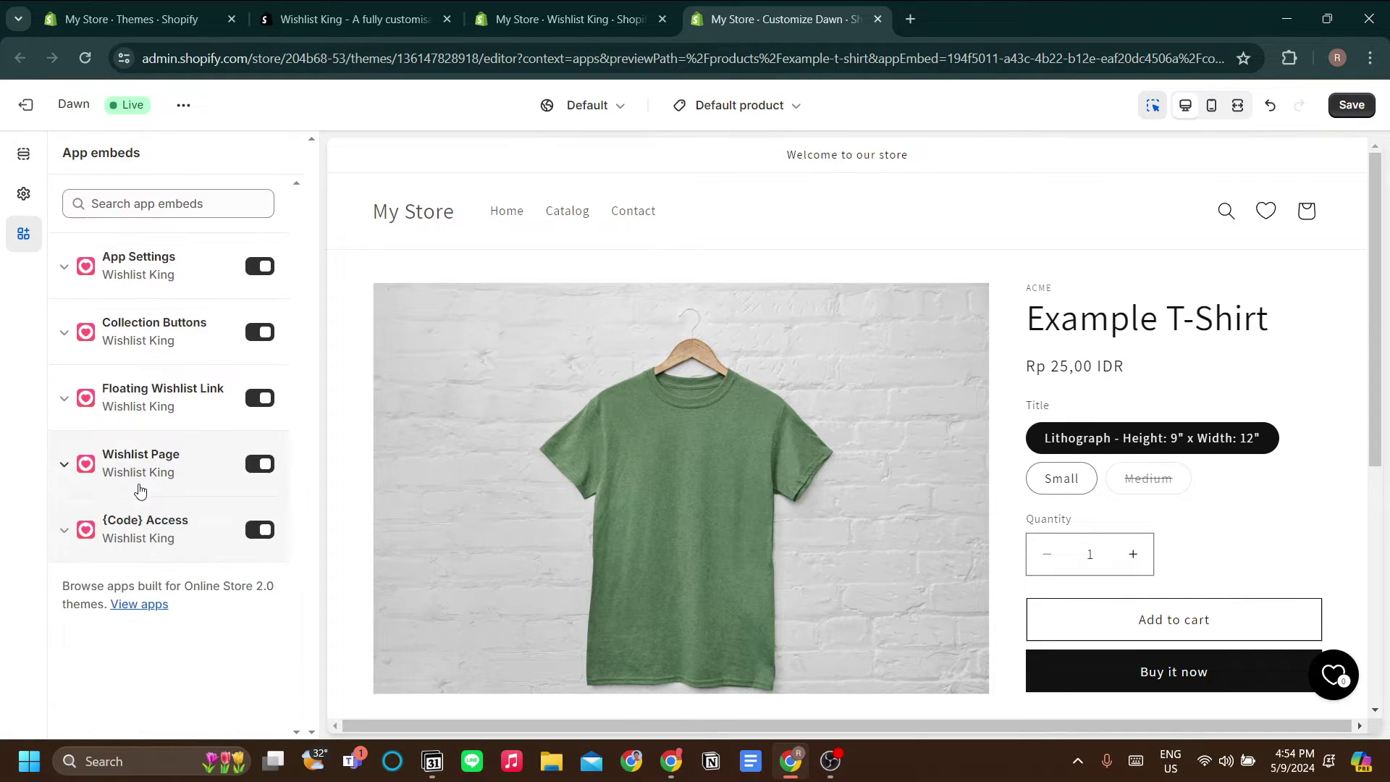
# Expand the App Settings embed and look through the available theme presets, leaving Dawn selected.
pyautogui.click(113, 282)
pyautogui.scroll(-1, 481, 401)
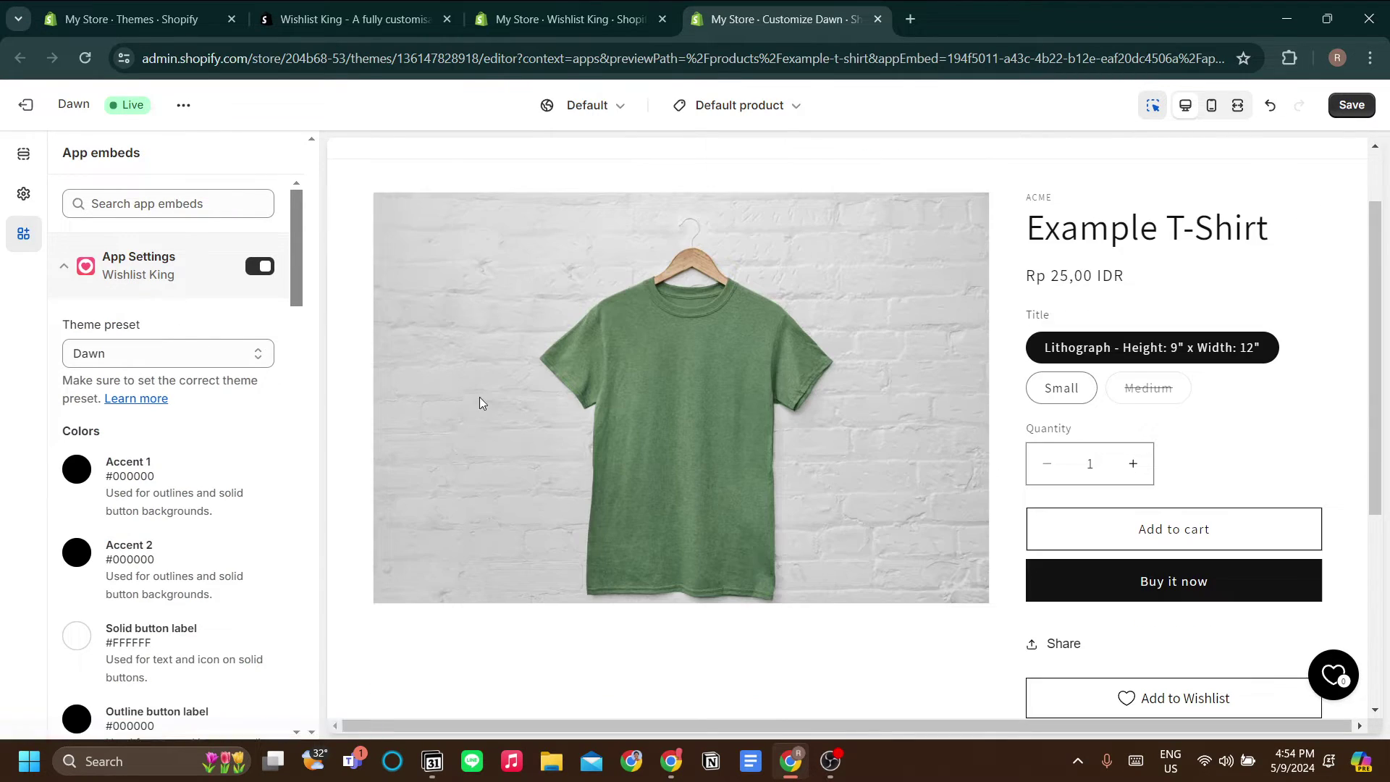
pyautogui.click(192, 353)
pyautogui.scroll(5, 205, 439)
pyautogui.scroll(-8, 205, 438)
pyautogui.scroll(4, 201, 437)
pyautogui.scroll(5, 200, 433)
pyautogui.moveTo(266, 410)
pyautogui.mouseDown()
pyautogui.moveTo(262, 628)
pyautogui.moveTo(267, 423)
pyautogui.mouseUp()
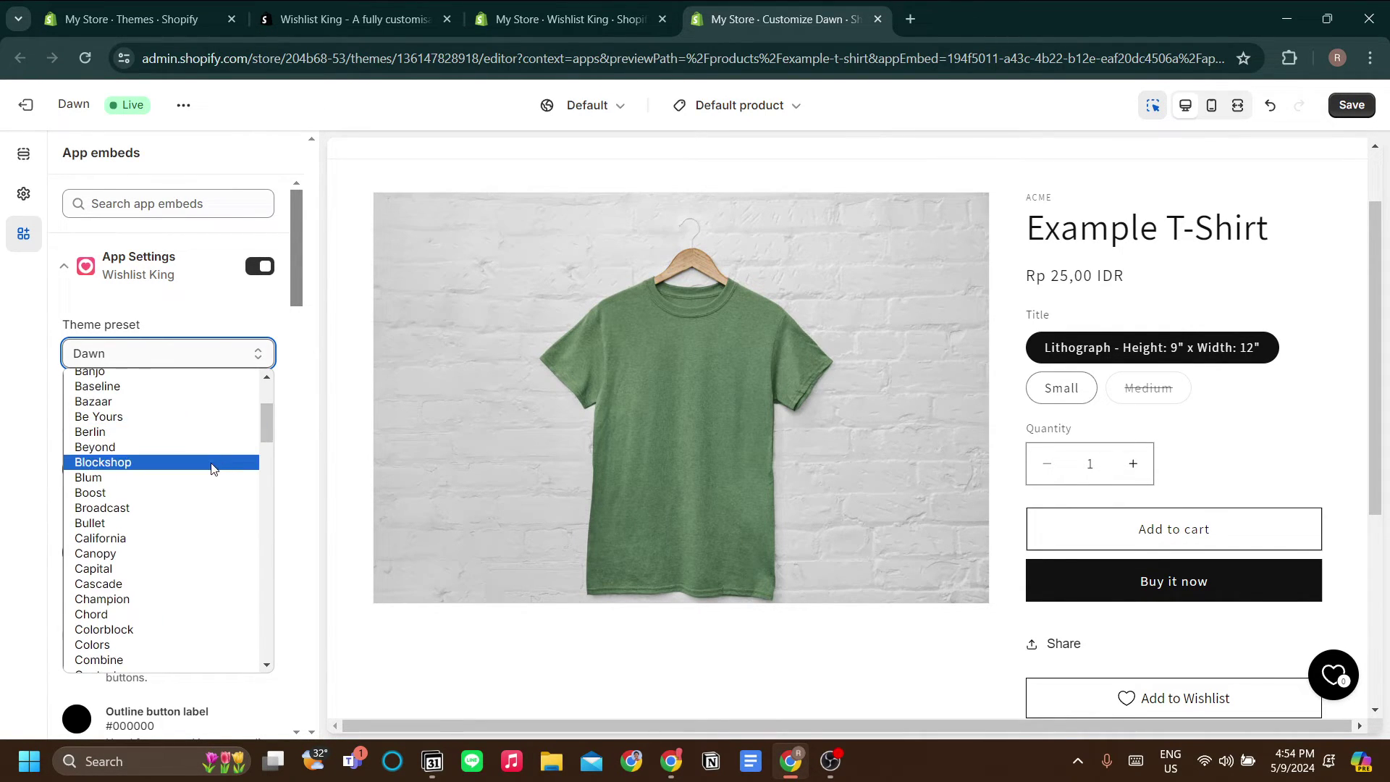
pyautogui.click(171, 339)
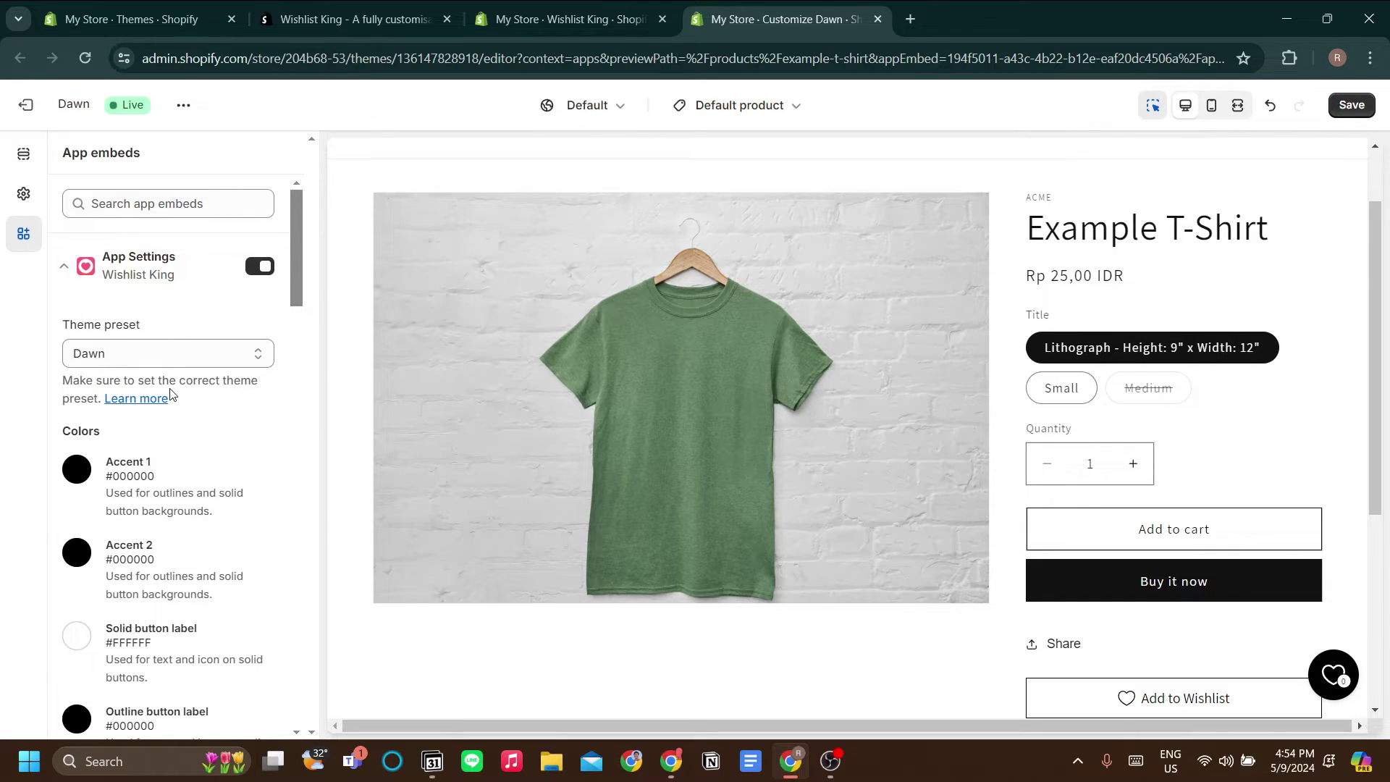
# Examine the App Settings color options and the product page preview, and collapse the App Settings embed.
pyautogui.scroll(-1, 172, 406)
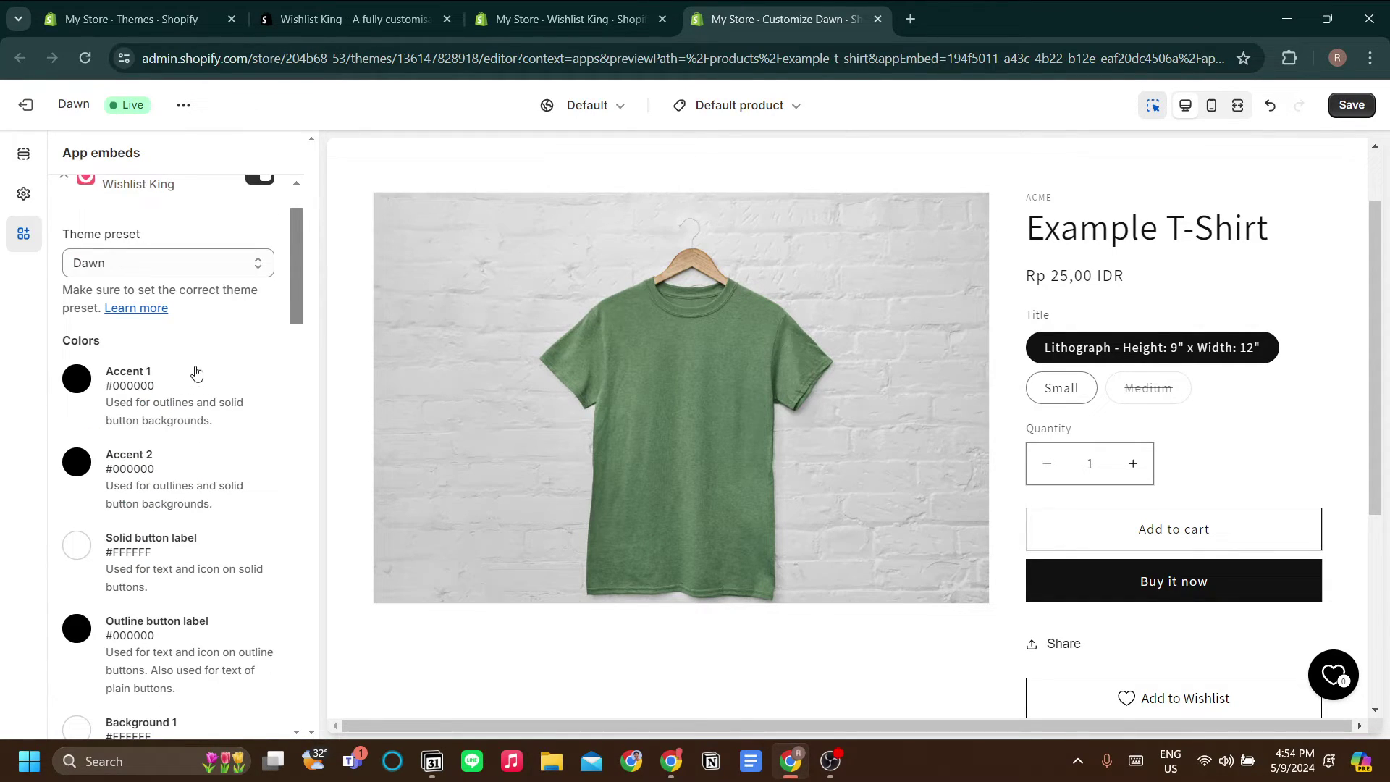
pyautogui.scroll(-1, 172, 380)
pyautogui.scroll(2, 171, 379)
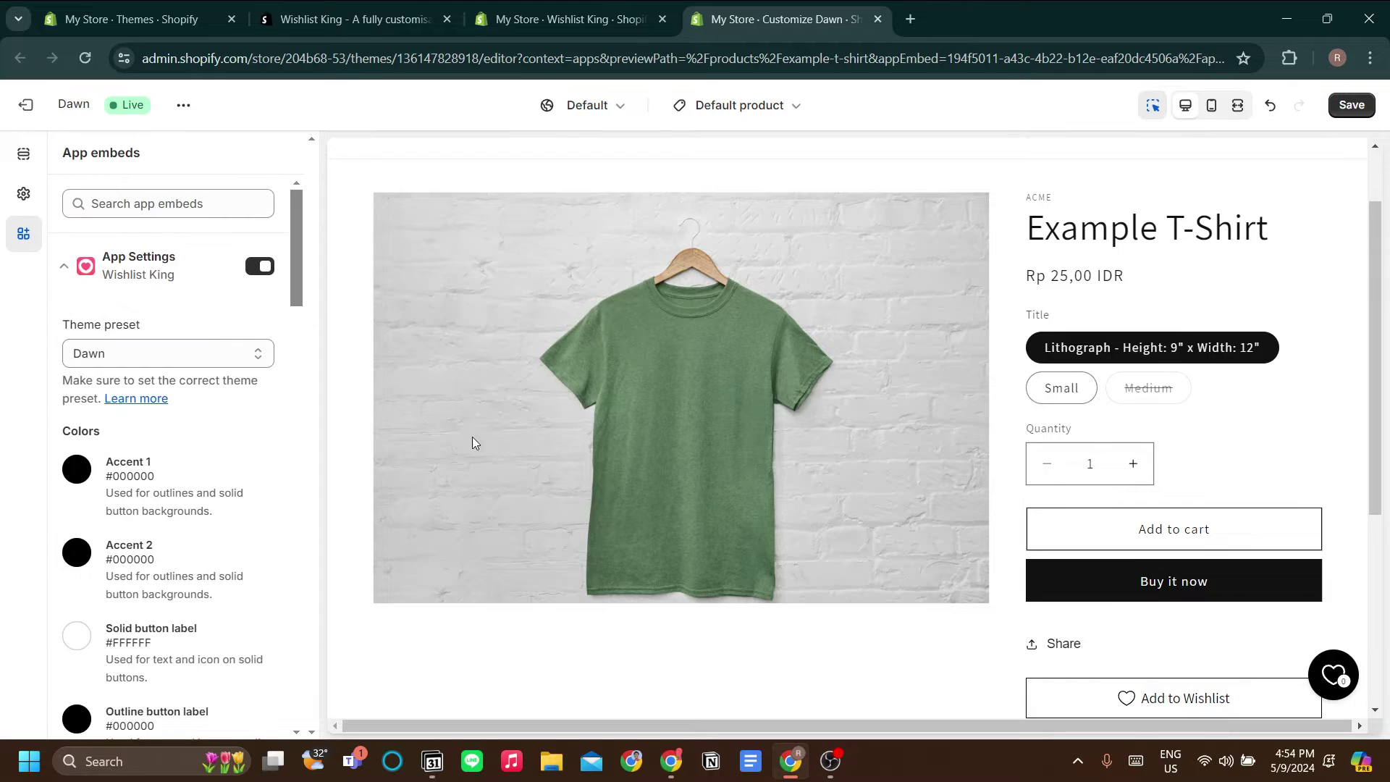
pyautogui.scroll(-1, 454, 427)
pyautogui.scroll(-1, 232, 475)
pyautogui.scroll(2, 485, 396)
pyautogui.scroll(-2, 485, 392)
pyautogui.scroll(1, 205, 459)
pyautogui.scroll(1, 568, 430)
pyautogui.scroll(1, 550, 434)
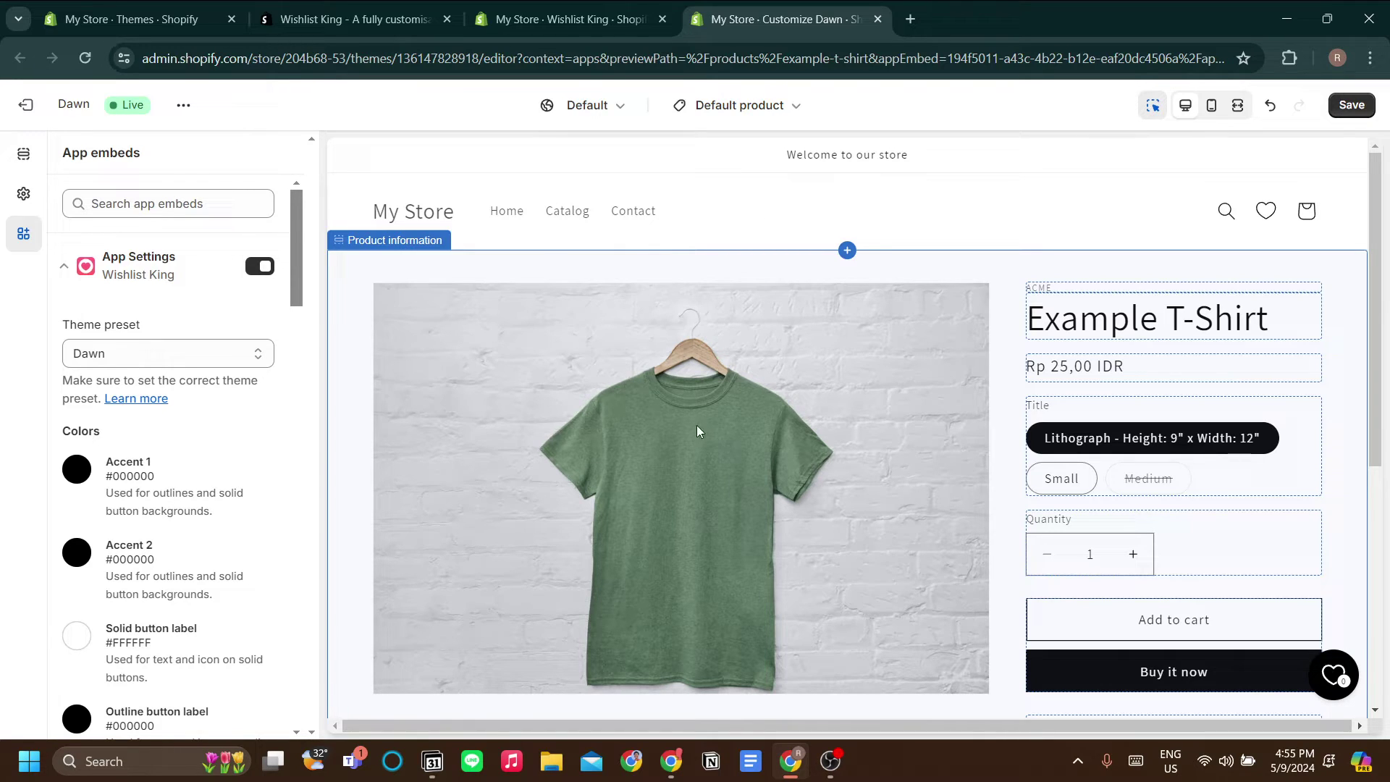
pyautogui.scroll(-2, 528, 435)
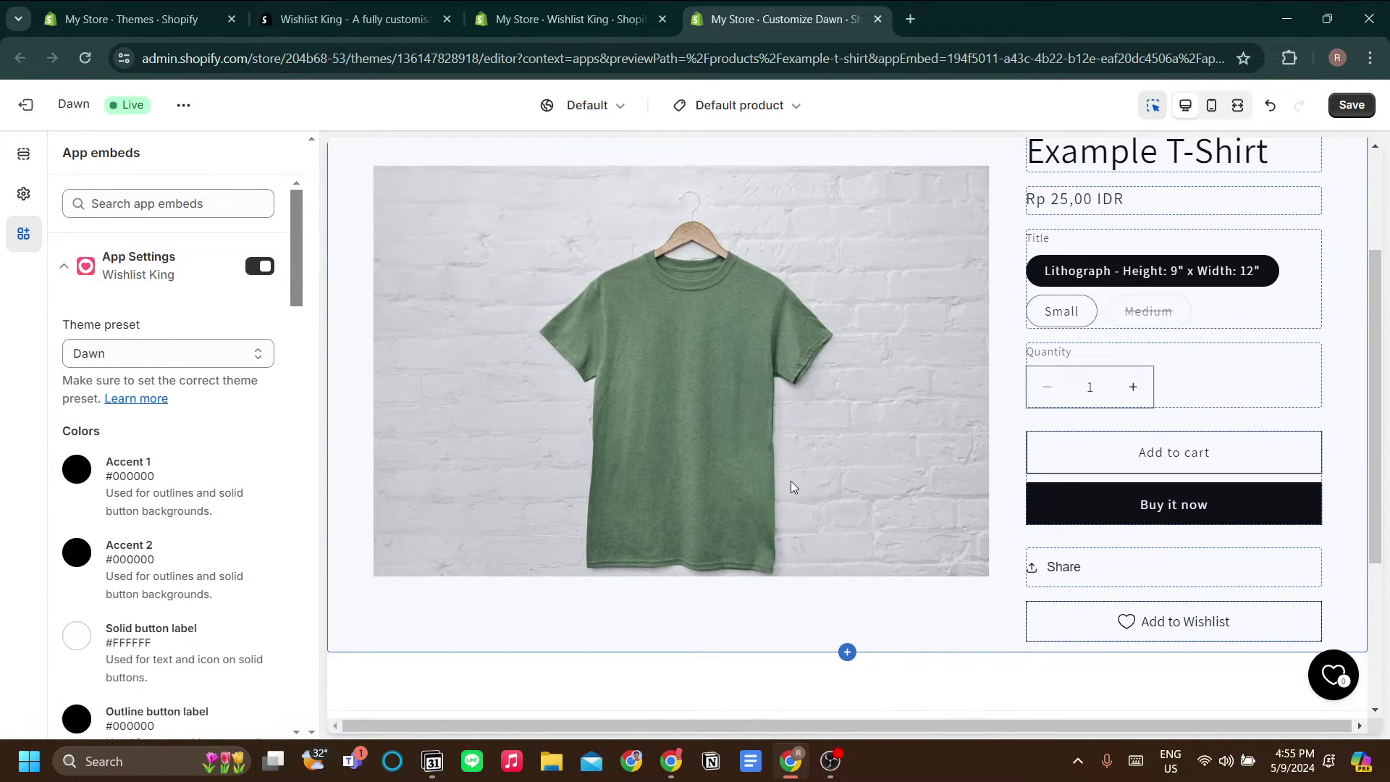
pyautogui.scroll(2, 790, 487)
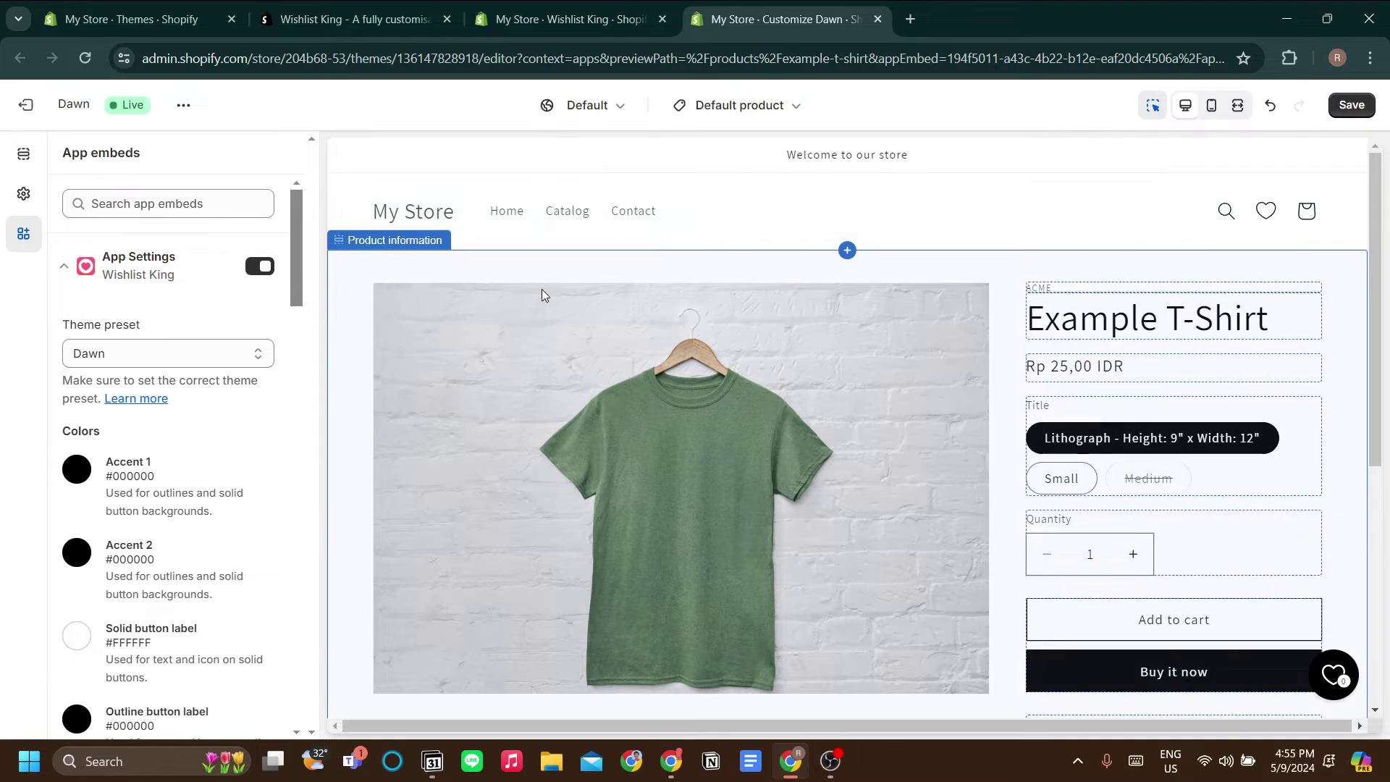
pyautogui.click(62, 266)
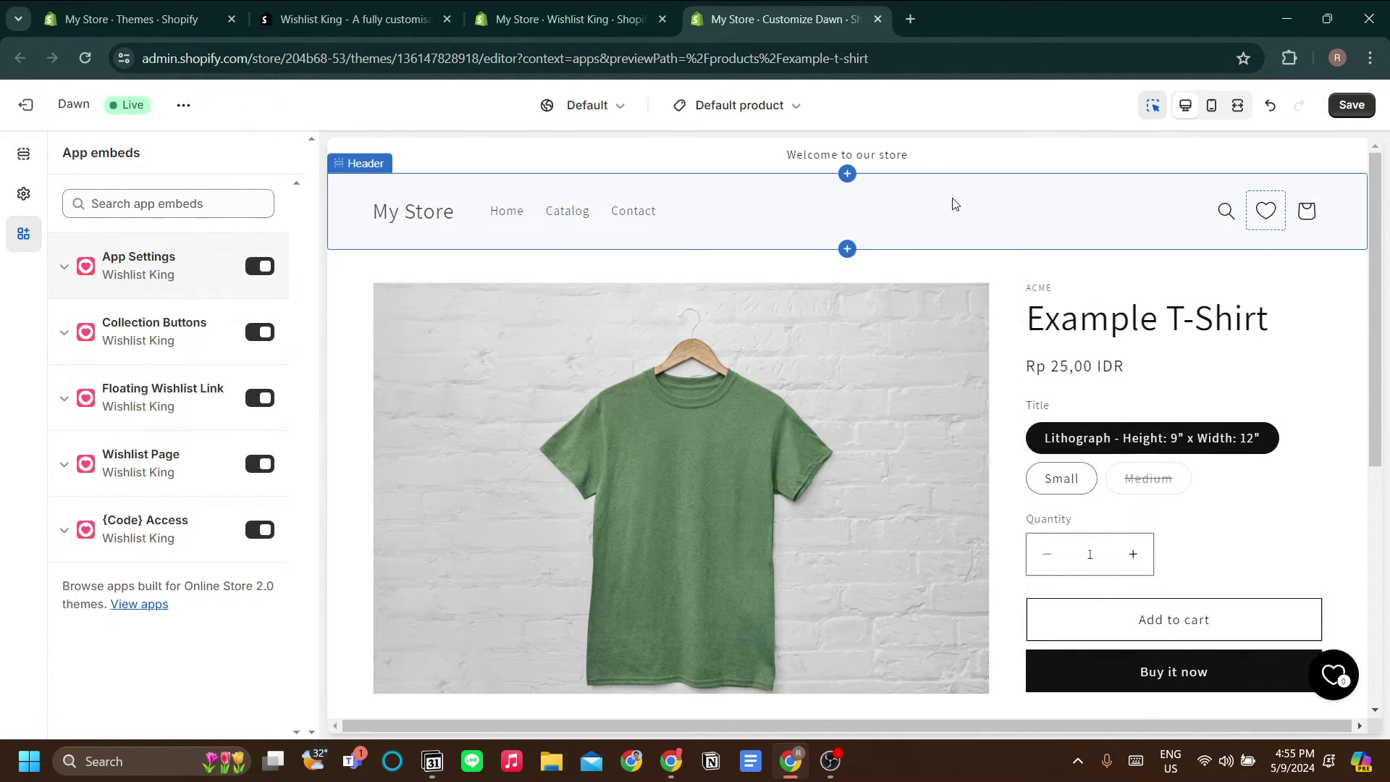
# Inspect the product page preview from the header wishlist icon to the Add to Wishlist button, and return to the template's section list.
pyautogui.click(762, 114)
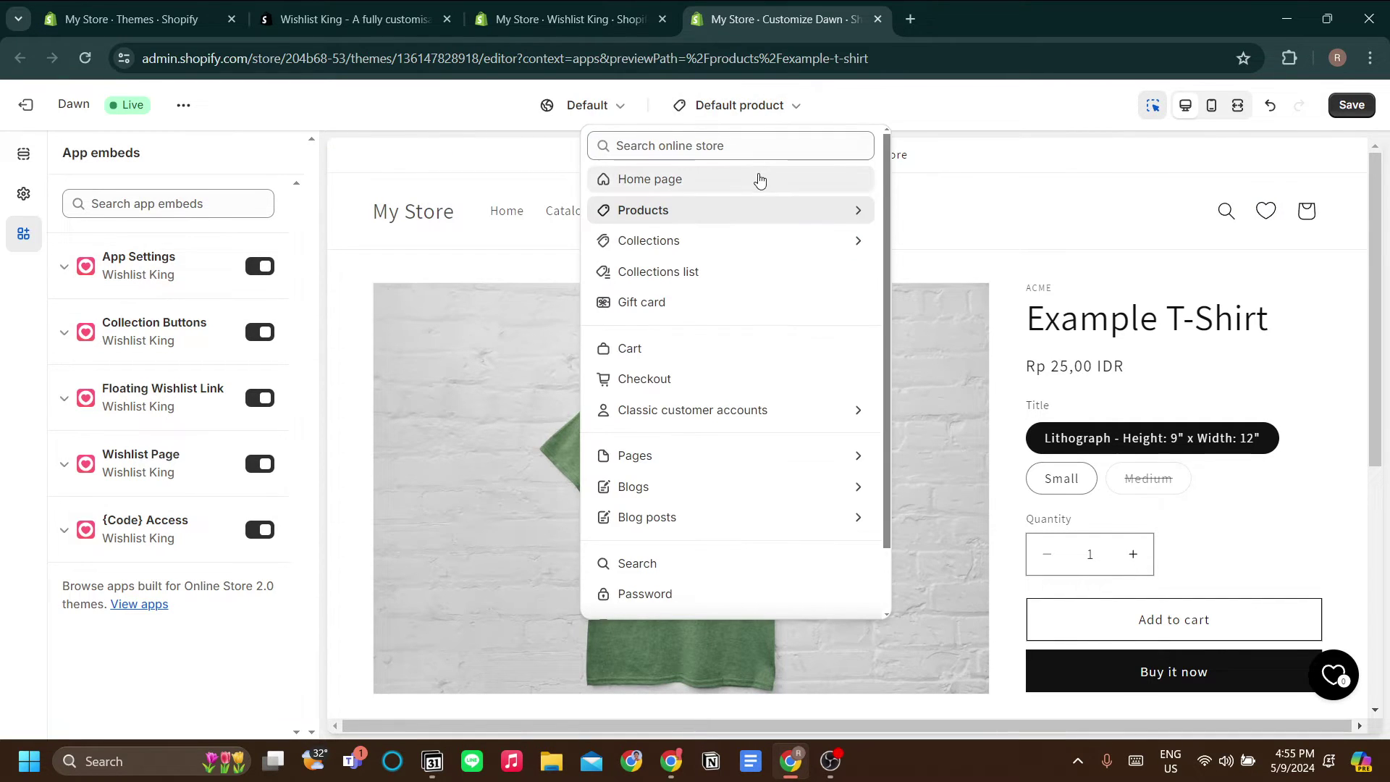
pyautogui.click(1056, 153)
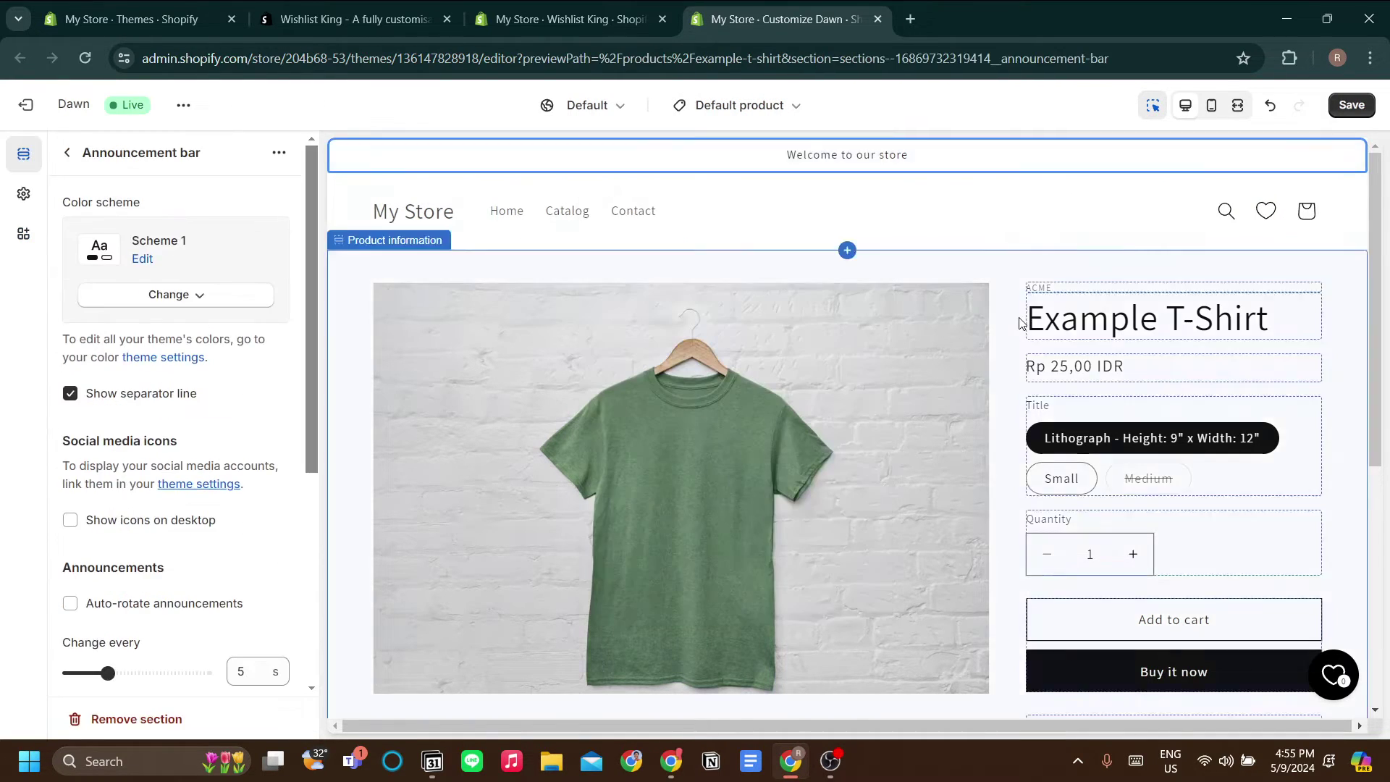
pyautogui.scroll(-4, 1021, 322)
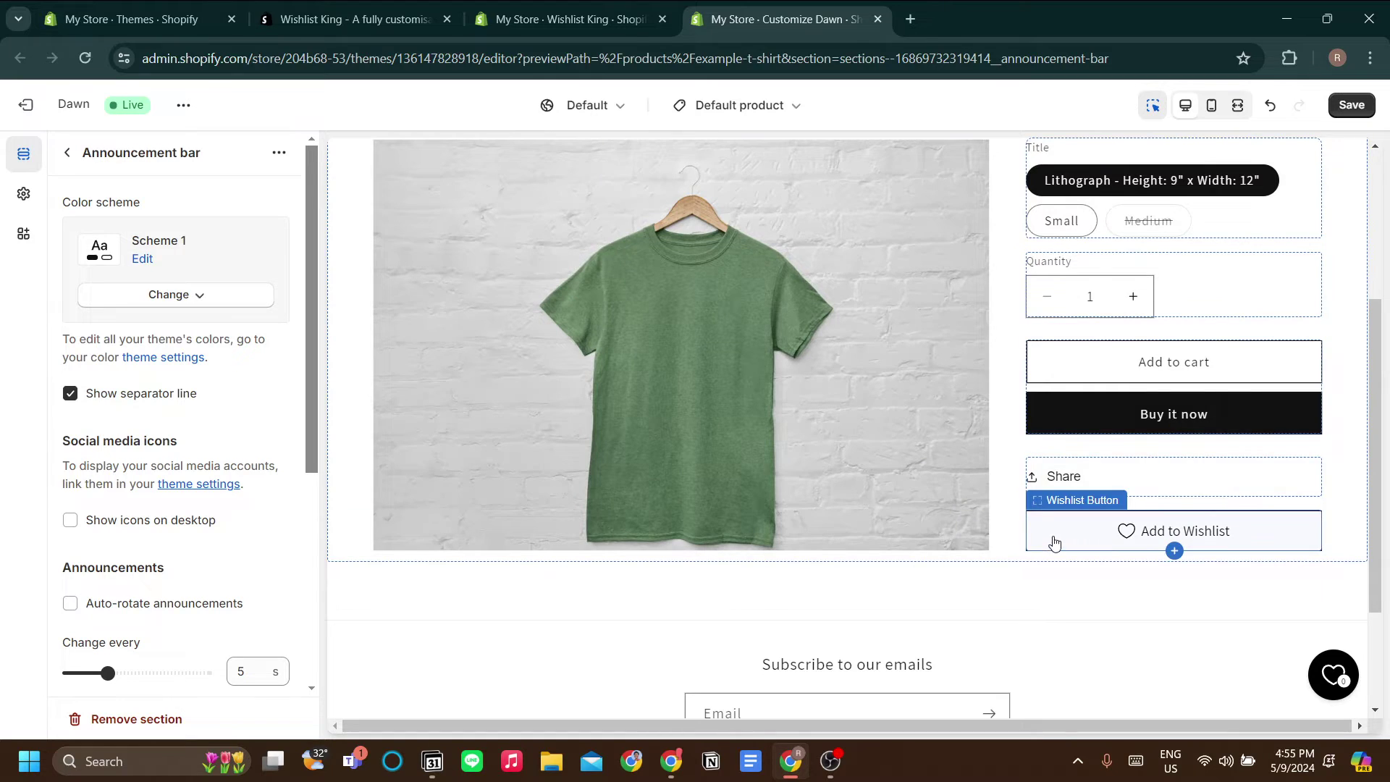
pyautogui.scroll(4, 1247, 542)
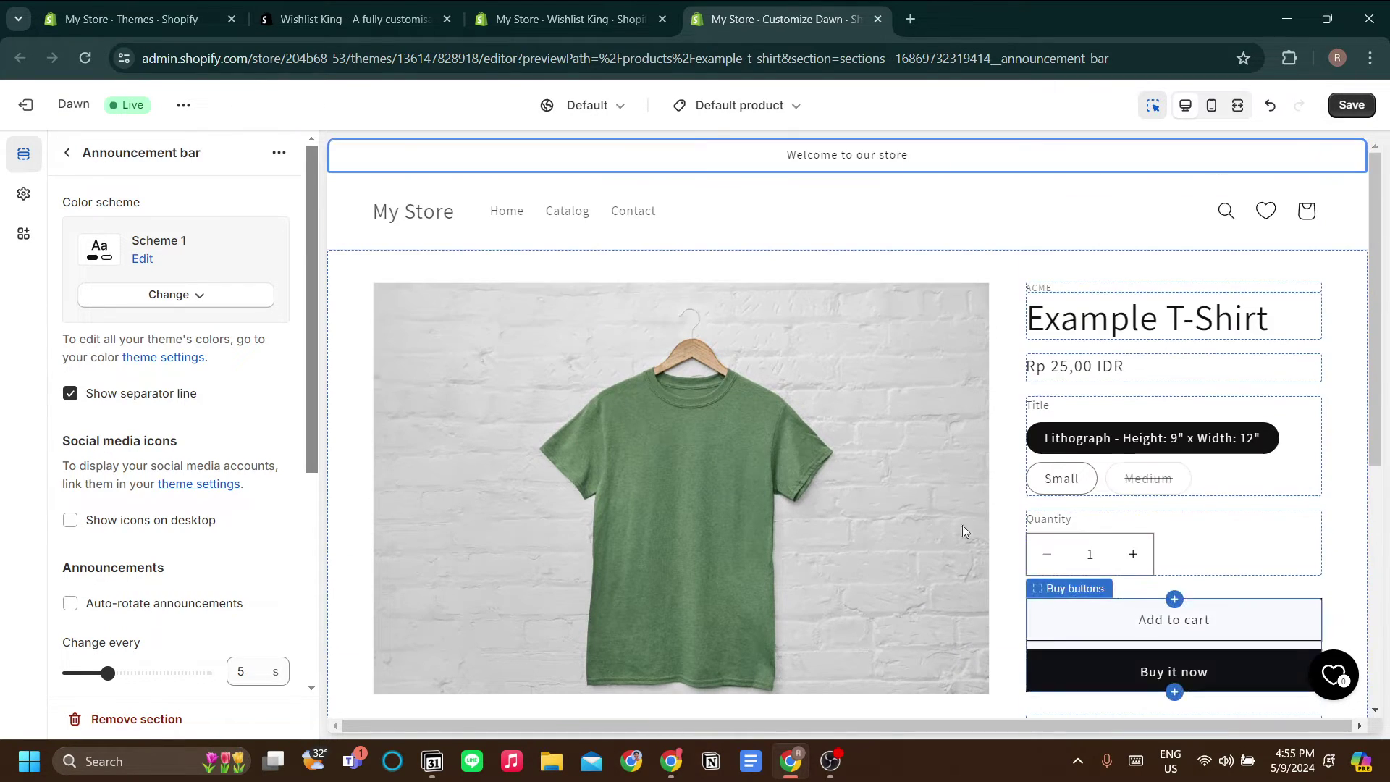
pyautogui.scroll(-2, 1021, 463)
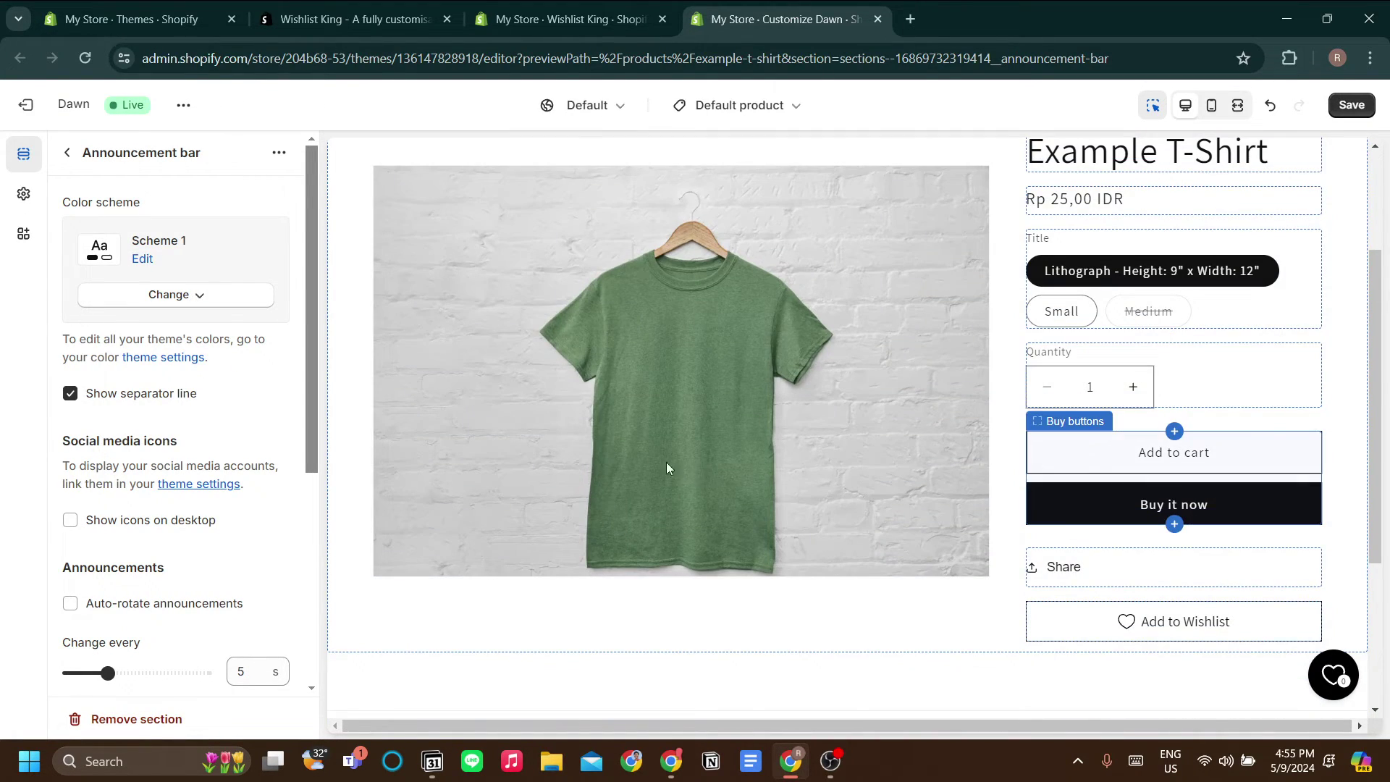
pyautogui.scroll(2, 1198, 557)
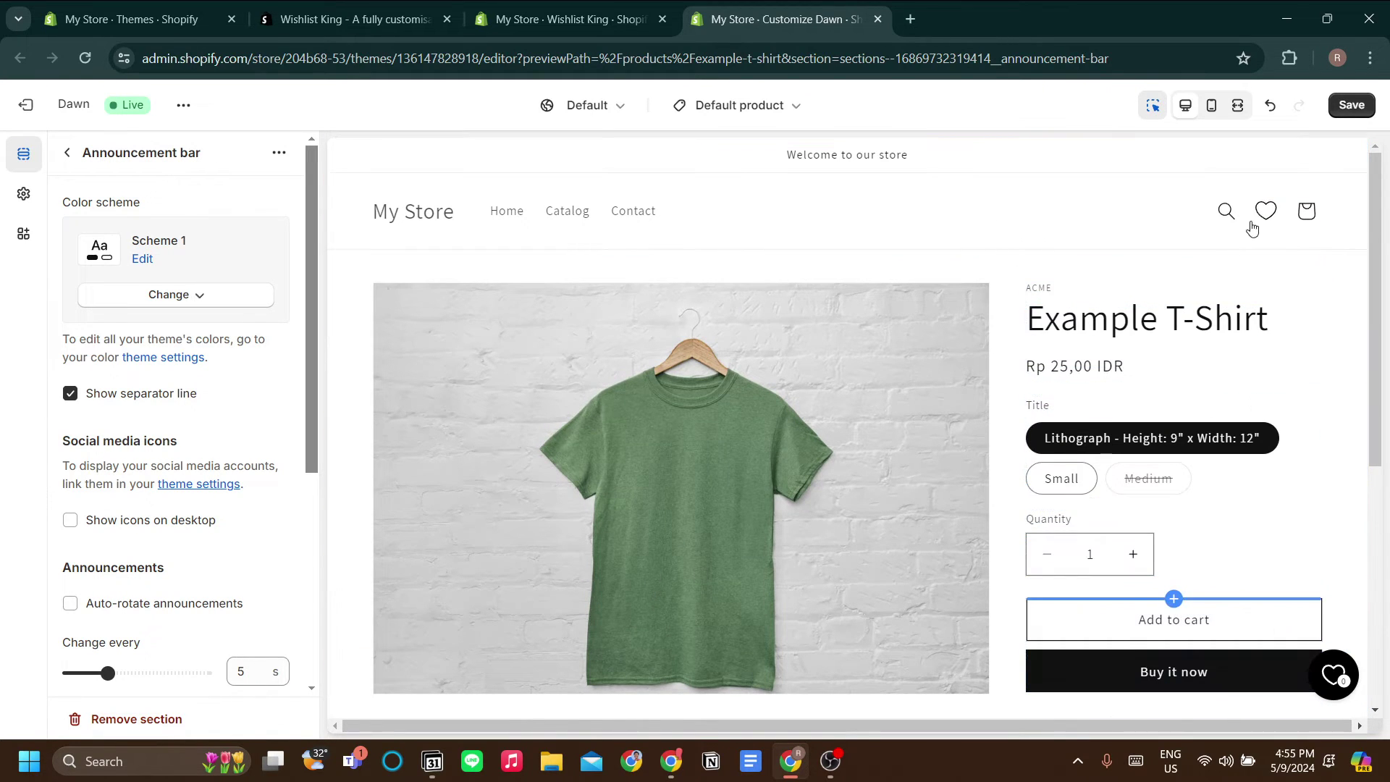
pyautogui.scroll(-5, 1197, 452)
pyautogui.scroll(5, 1163, 518)
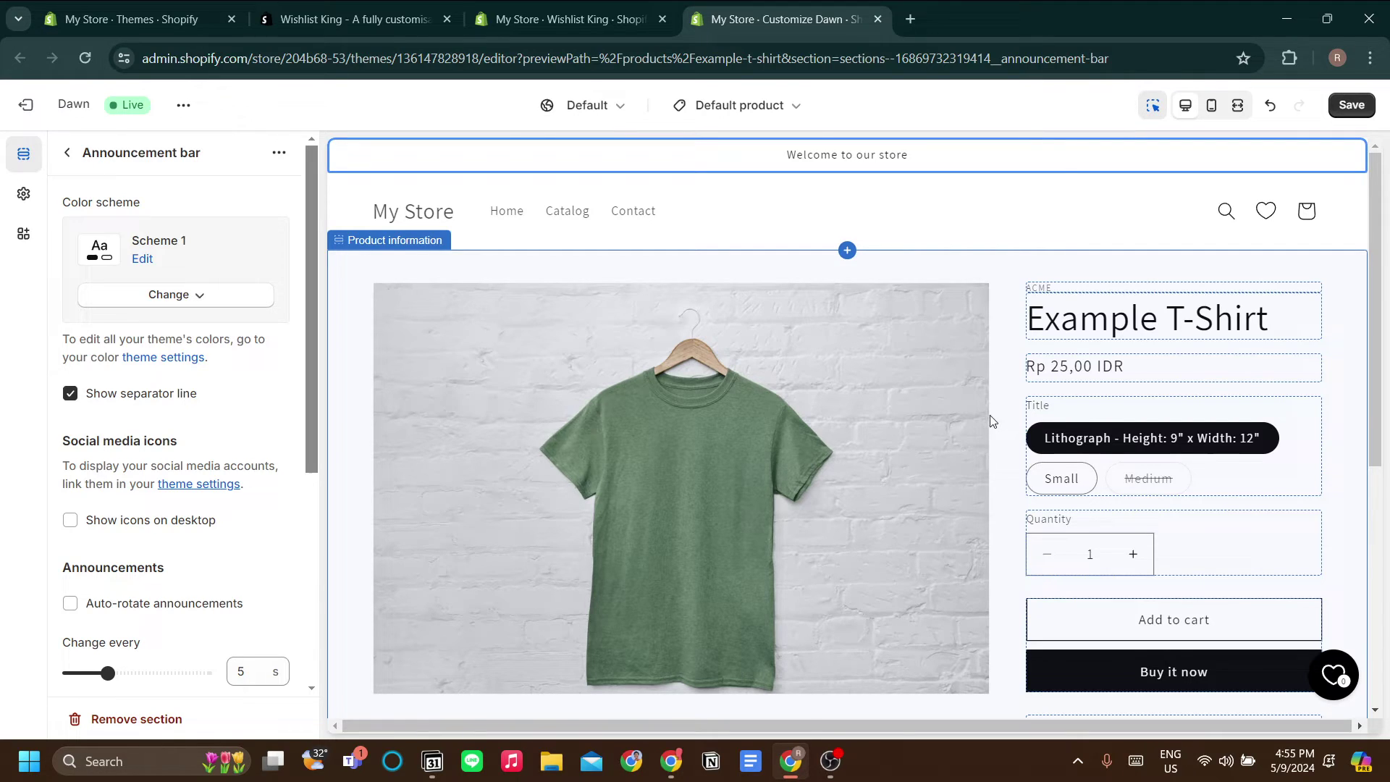
pyautogui.click(67, 153)
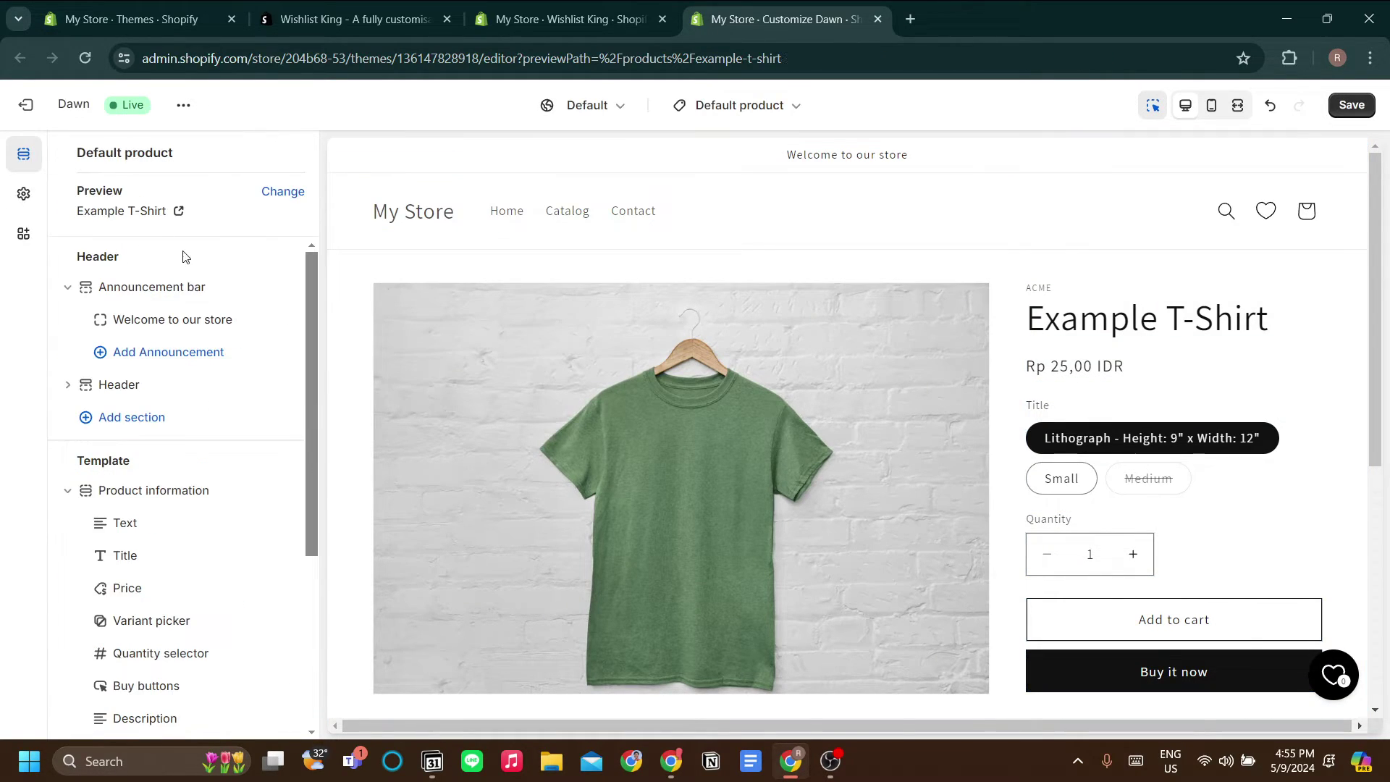
# Review the App Settings embed's preset, color, button and input options, and return to the product template's sections.
pyautogui.click(29, 237)
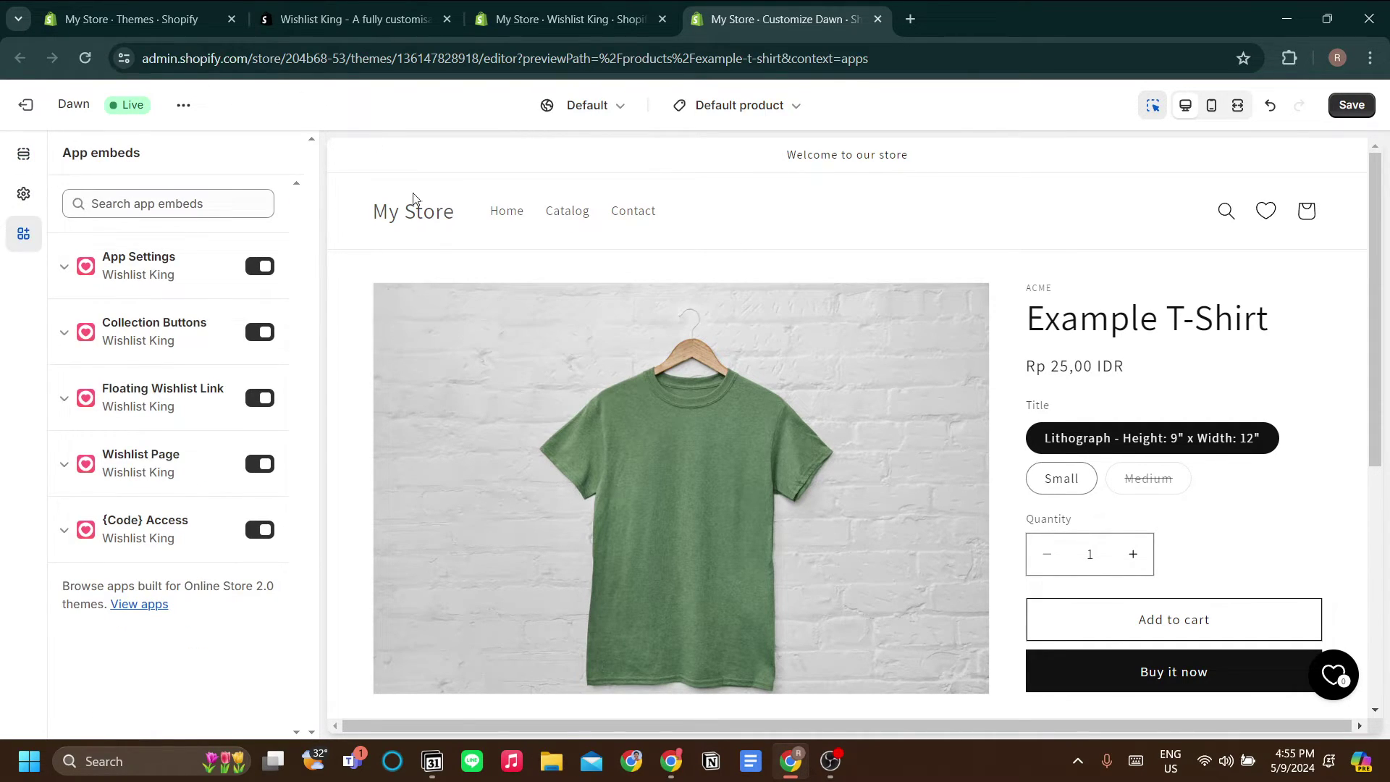
pyautogui.click(109, 276)
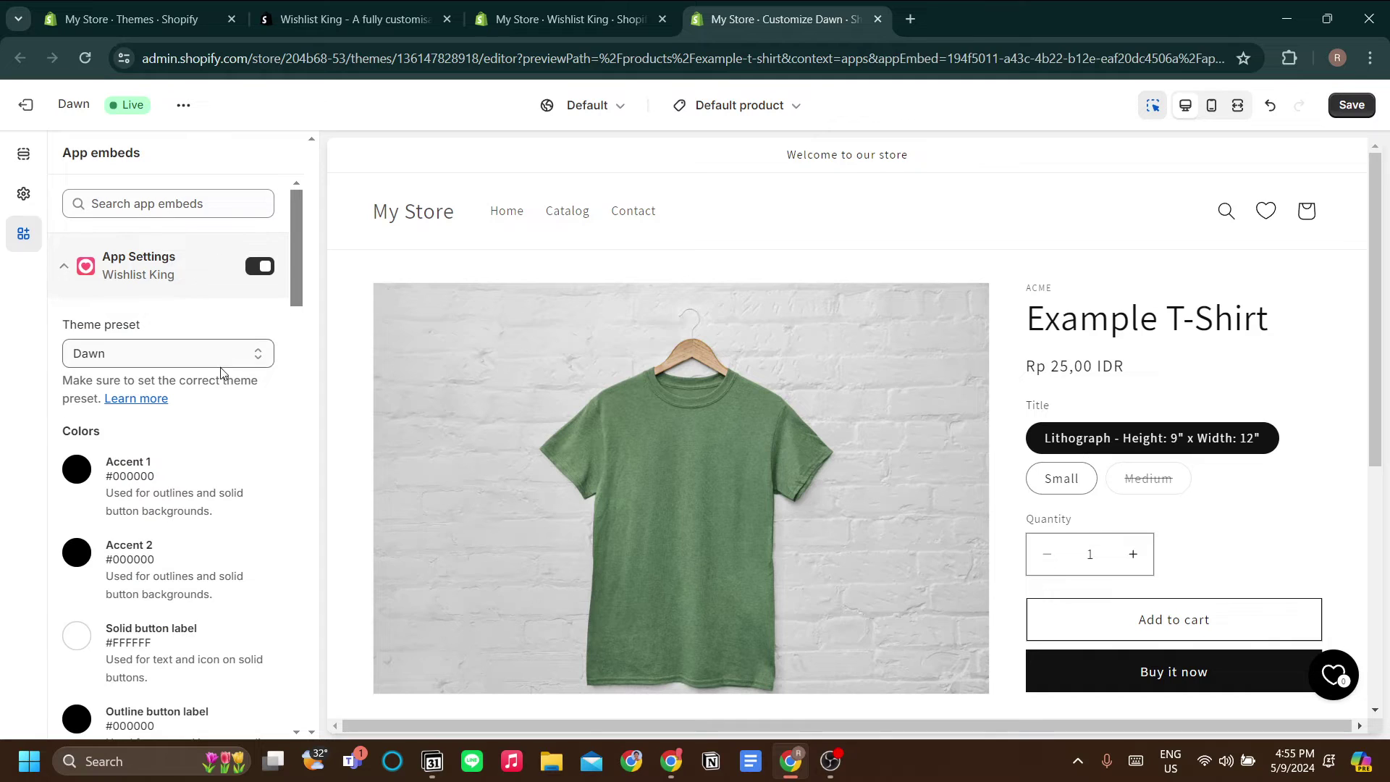
pyautogui.scroll(-8, 221, 373)
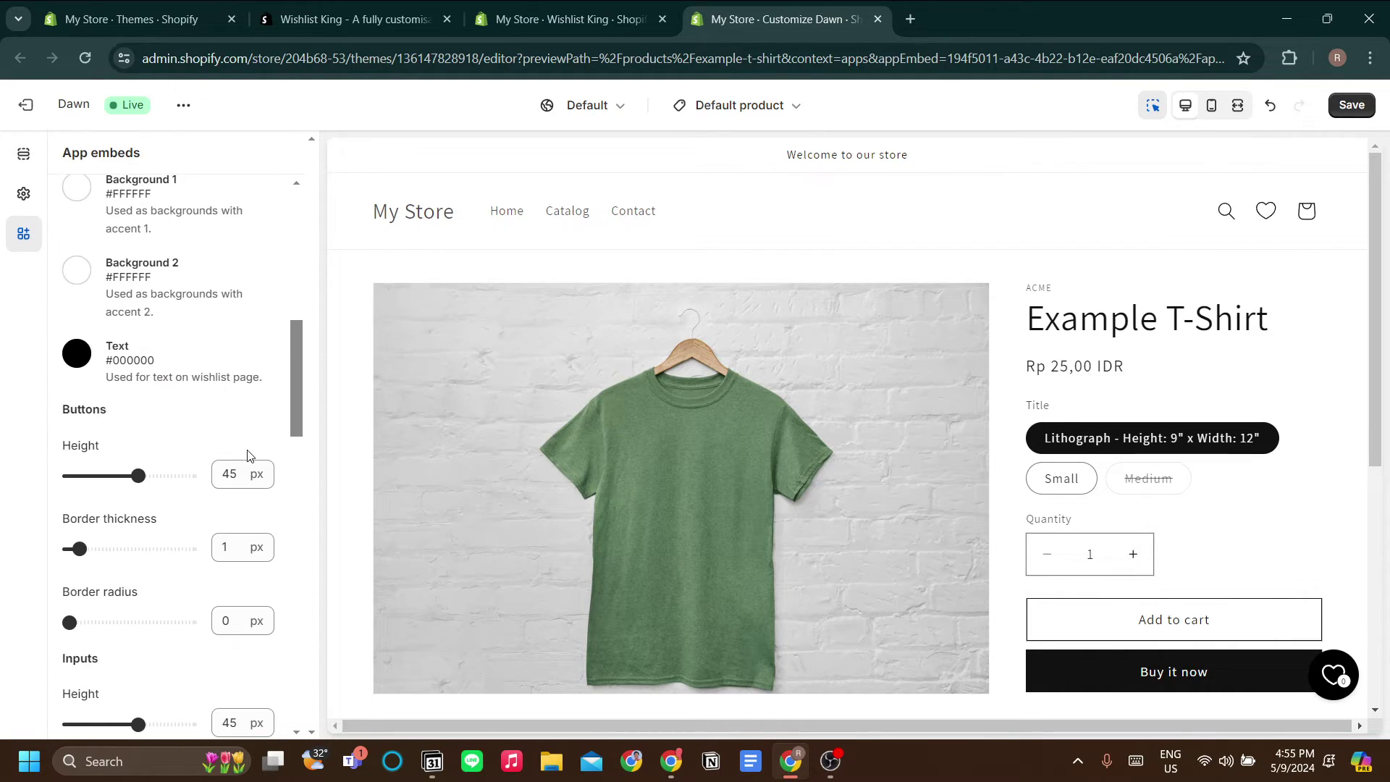
pyautogui.scroll(-6, 243, 456)
pyautogui.scroll(-2, 266, 407)
pyautogui.scroll(16, 265, 354)
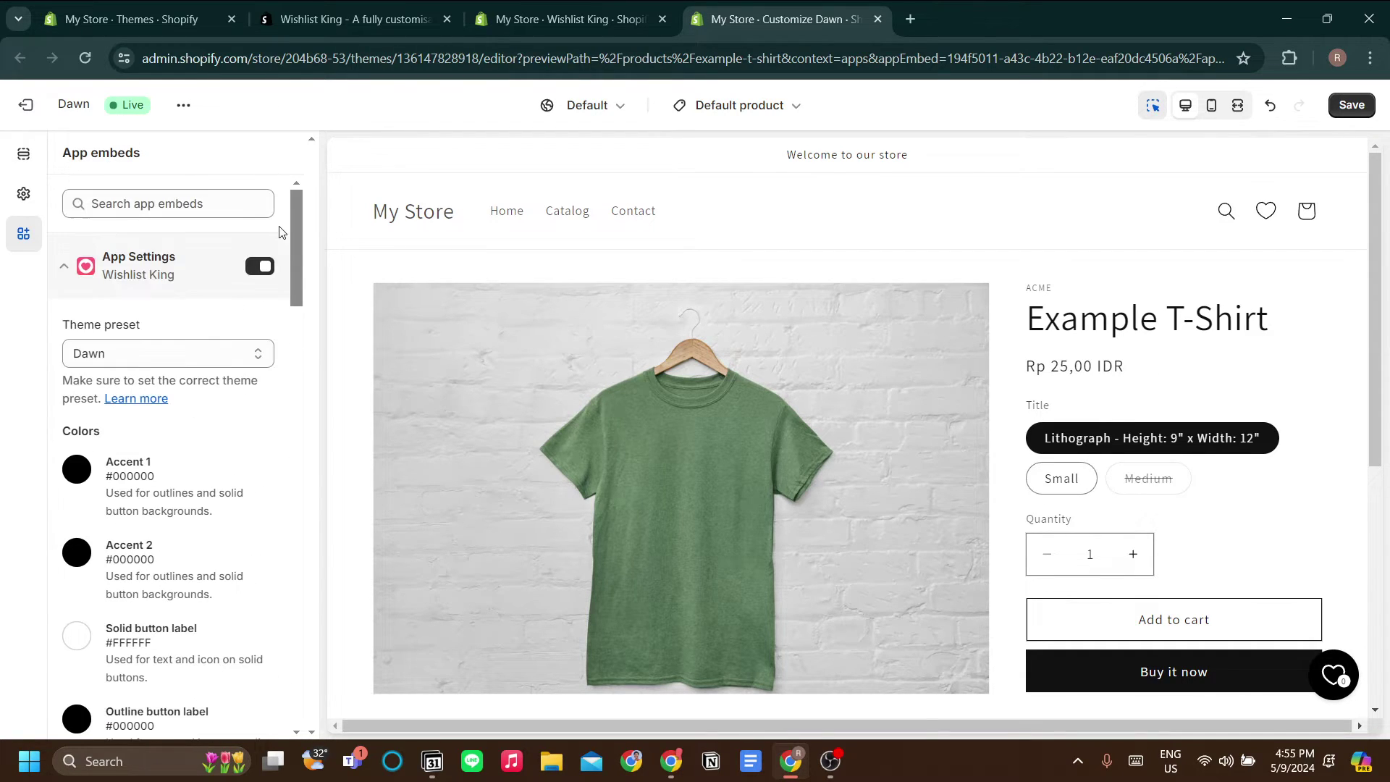
pyautogui.click(26, 153)
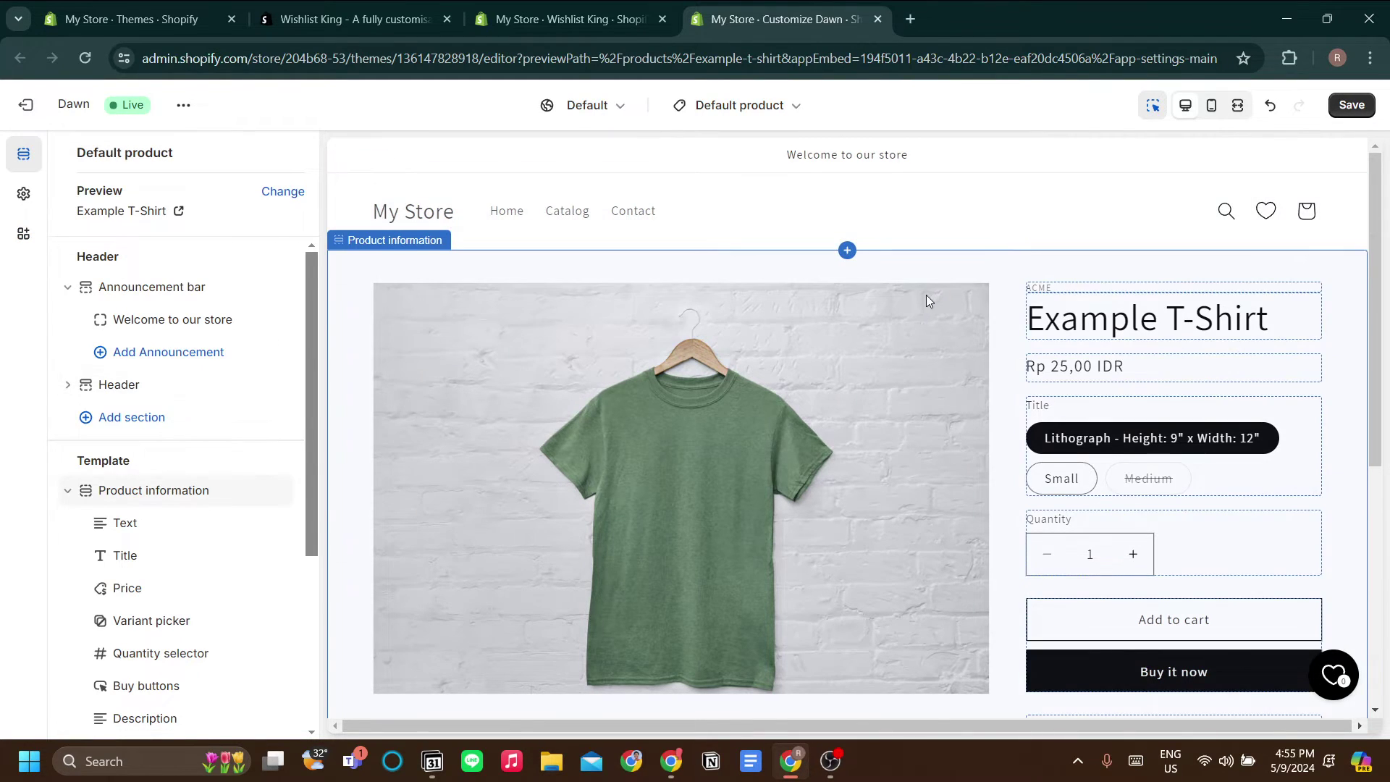
# Examine the product page preview from the header wishlist icon to the Add to Wishlist button, and the template's section list.
pyautogui.scroll(-3, 871, 327)
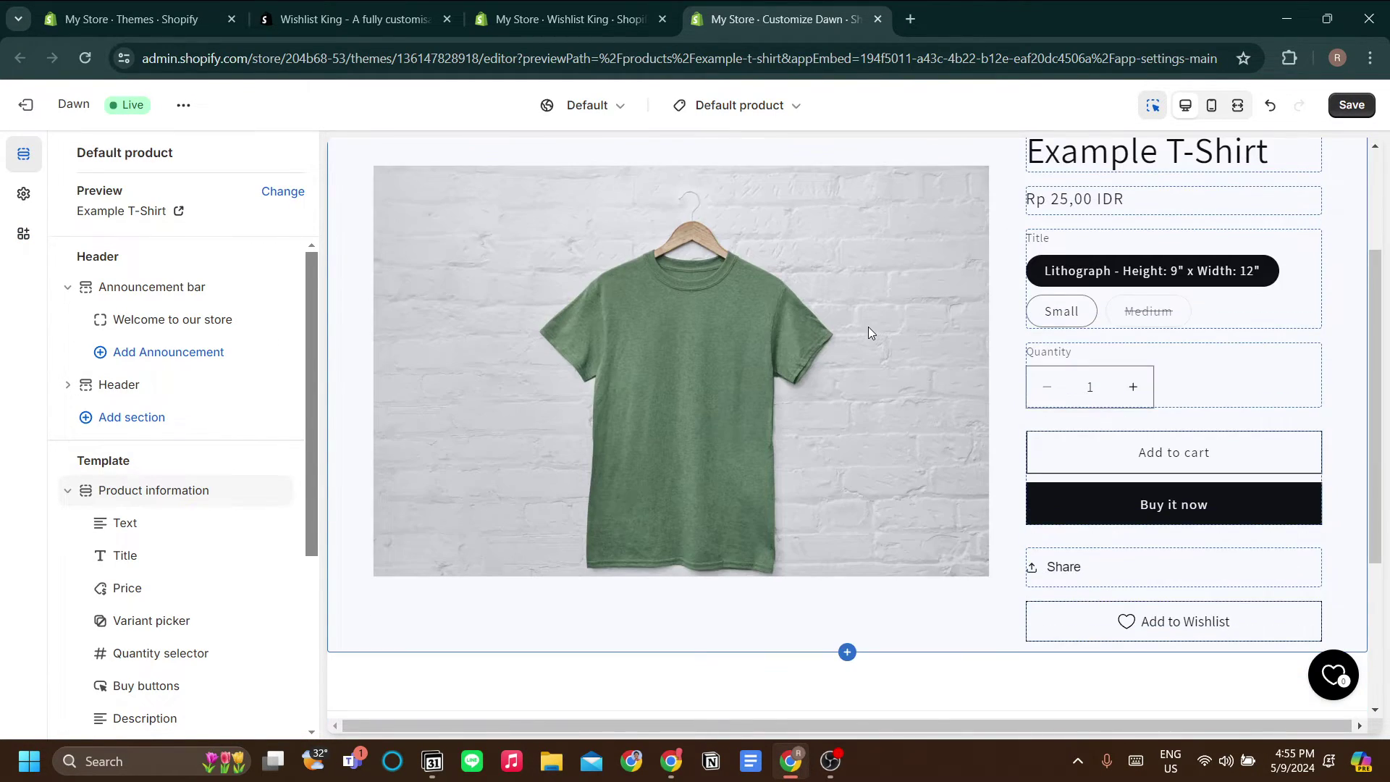
pyautogui.scroll(2, 867, 327)
pyautogui.scroll(2, 862, 308)
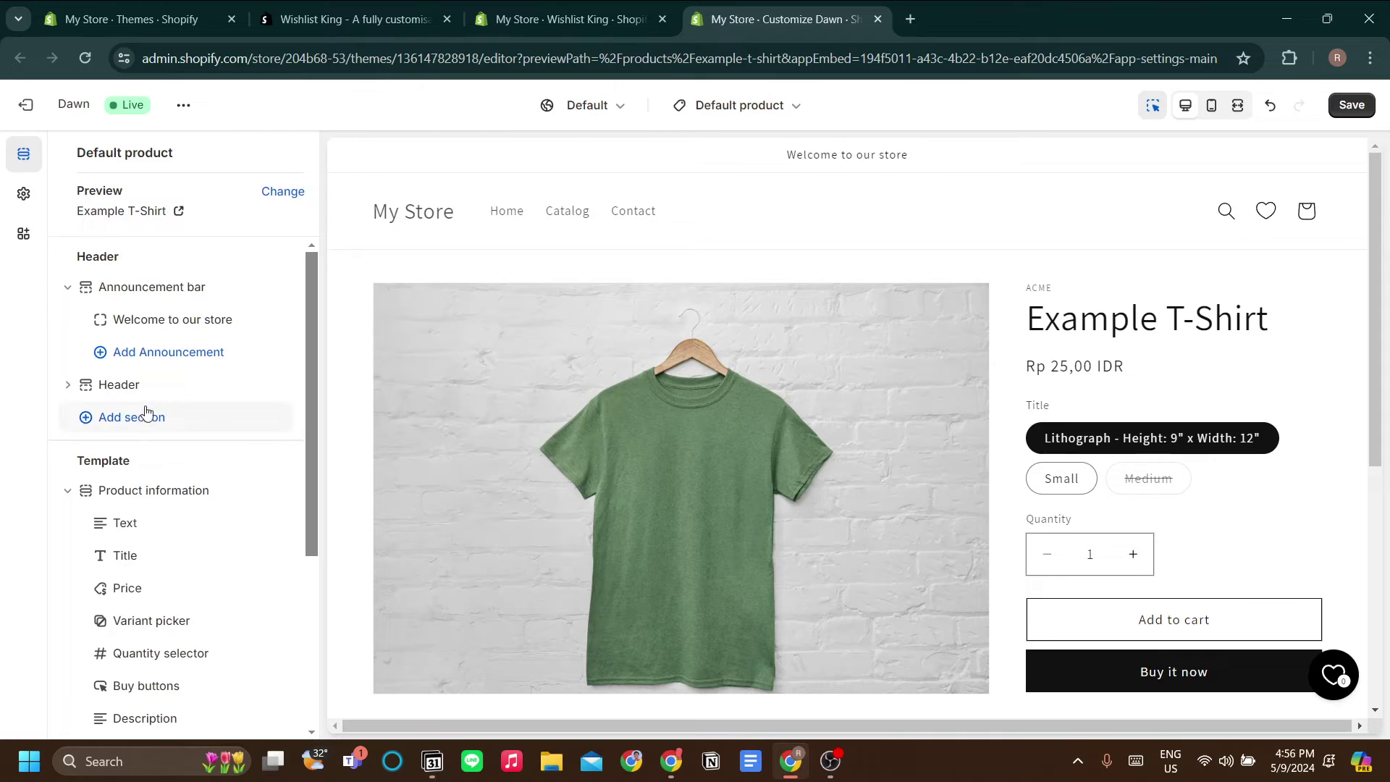
pyautogui.scroll(-2, 145, 409)
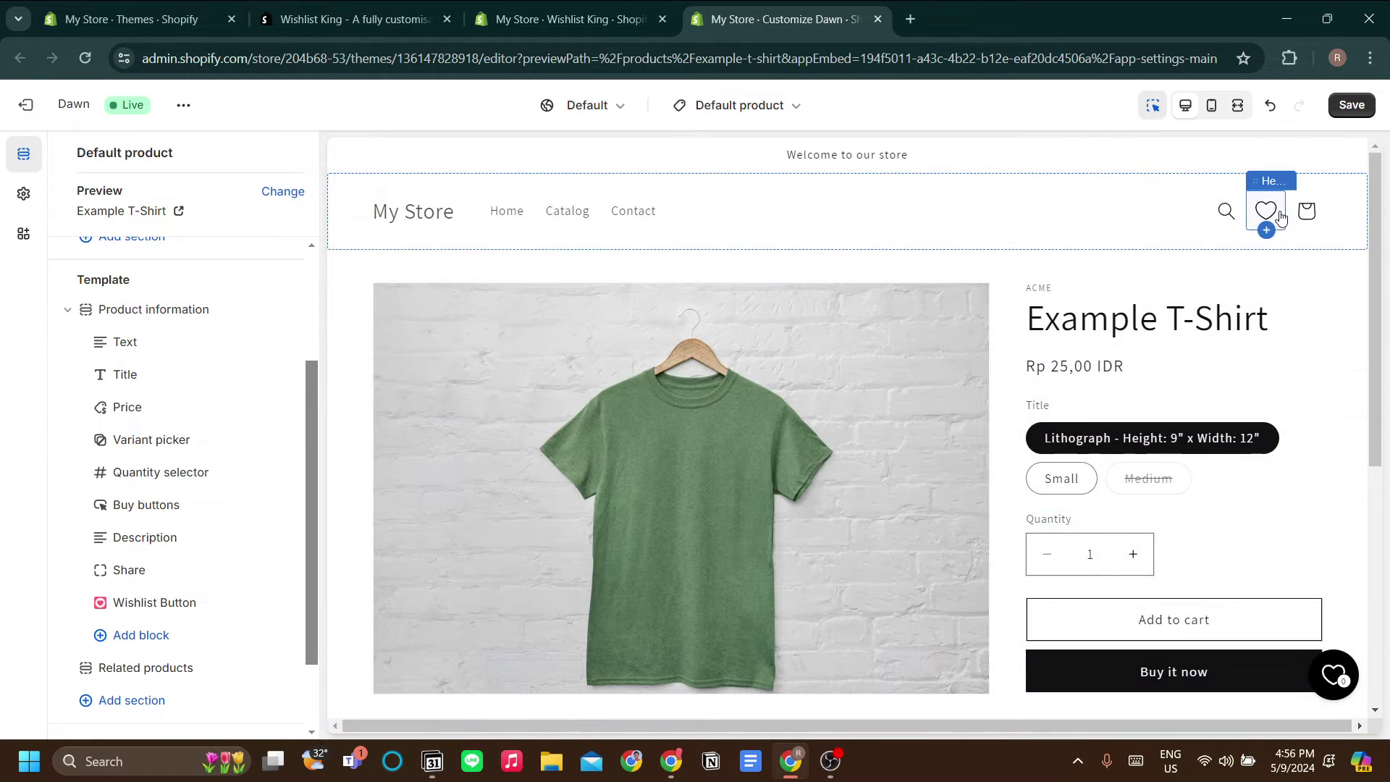
pyautogui.scroll(-3, 1249, 326)
pyautogui.scroll(3, 1229, 534)
pyautogui.moveTo(242, 474); pyautogui.dragTo(183, 425)
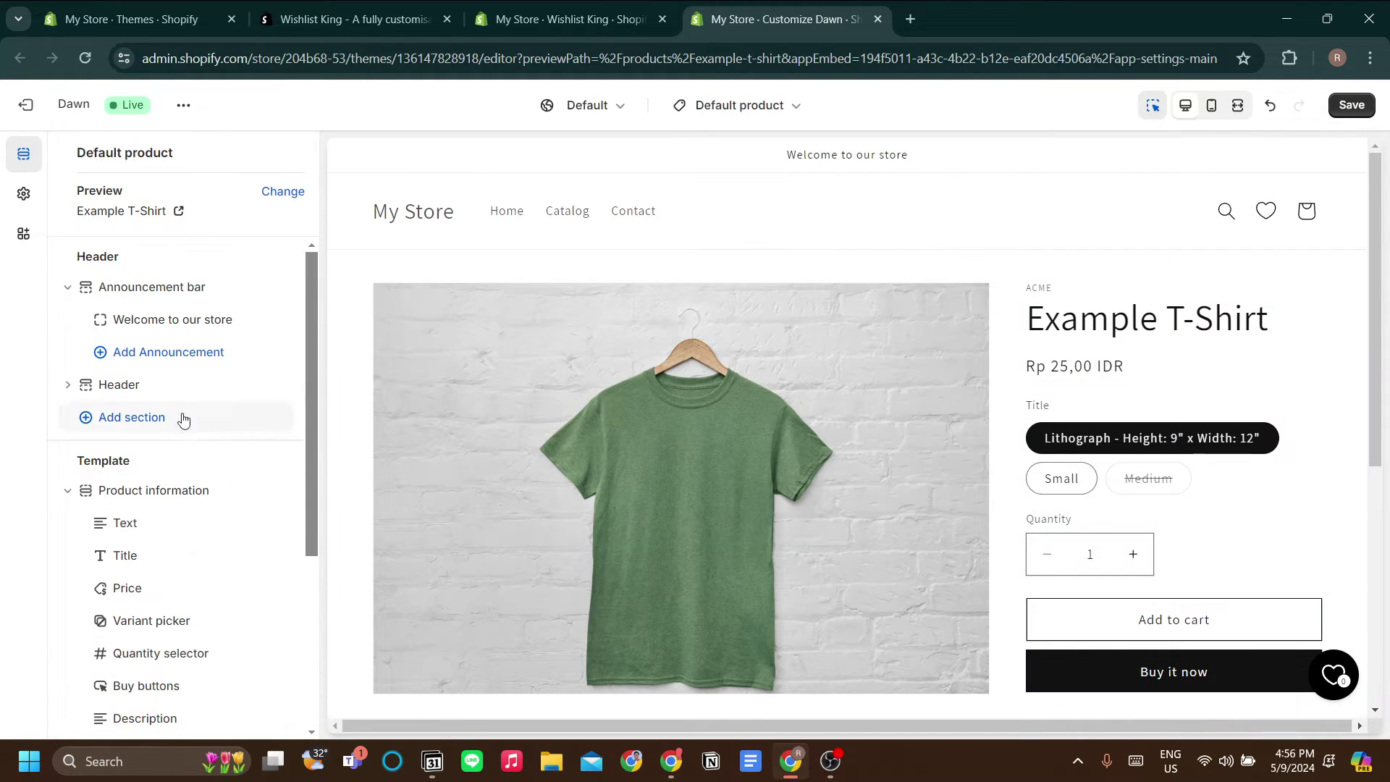
# Switch to the Home page template and remove the Header Link block from the Header section.
pyautogui.click(774, 108)
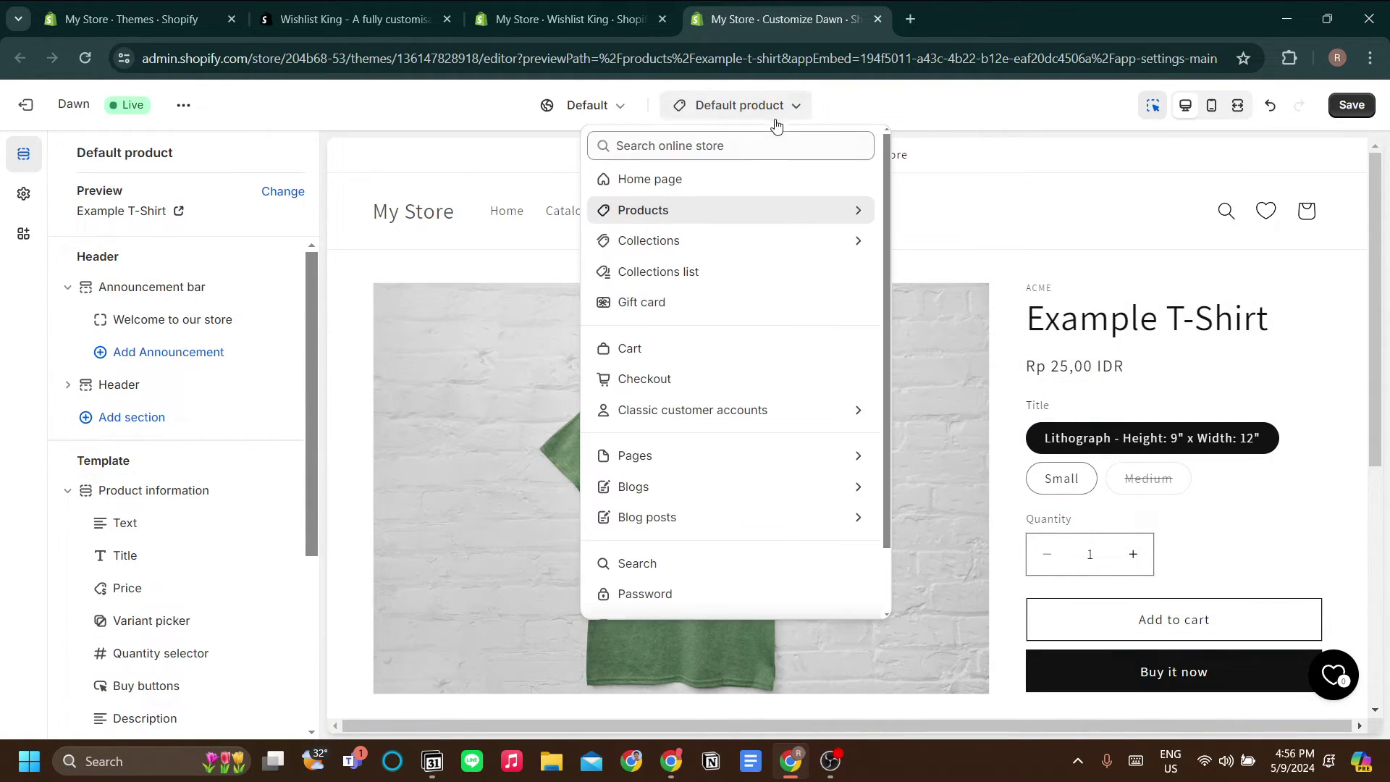
pyautogui.click(768, 179)
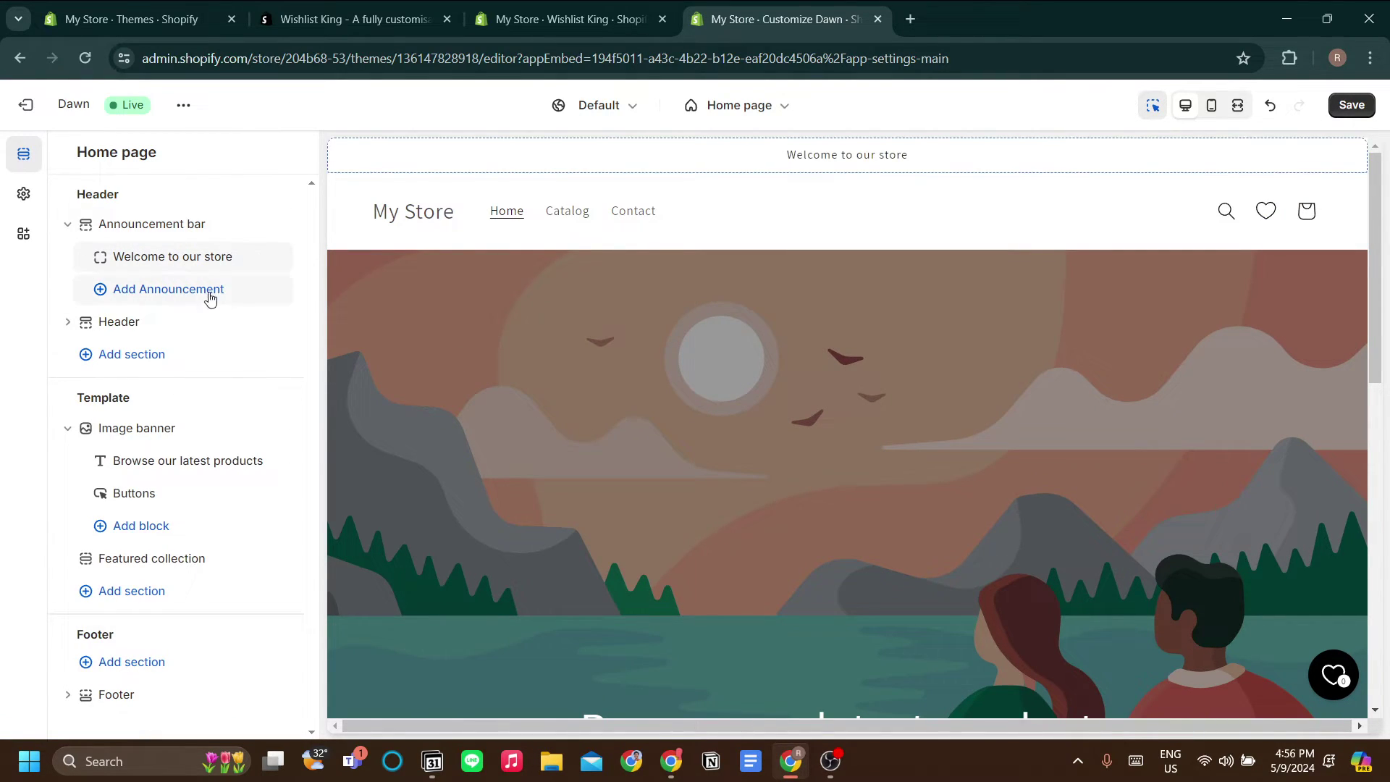
pyautogui.click(69, 325)
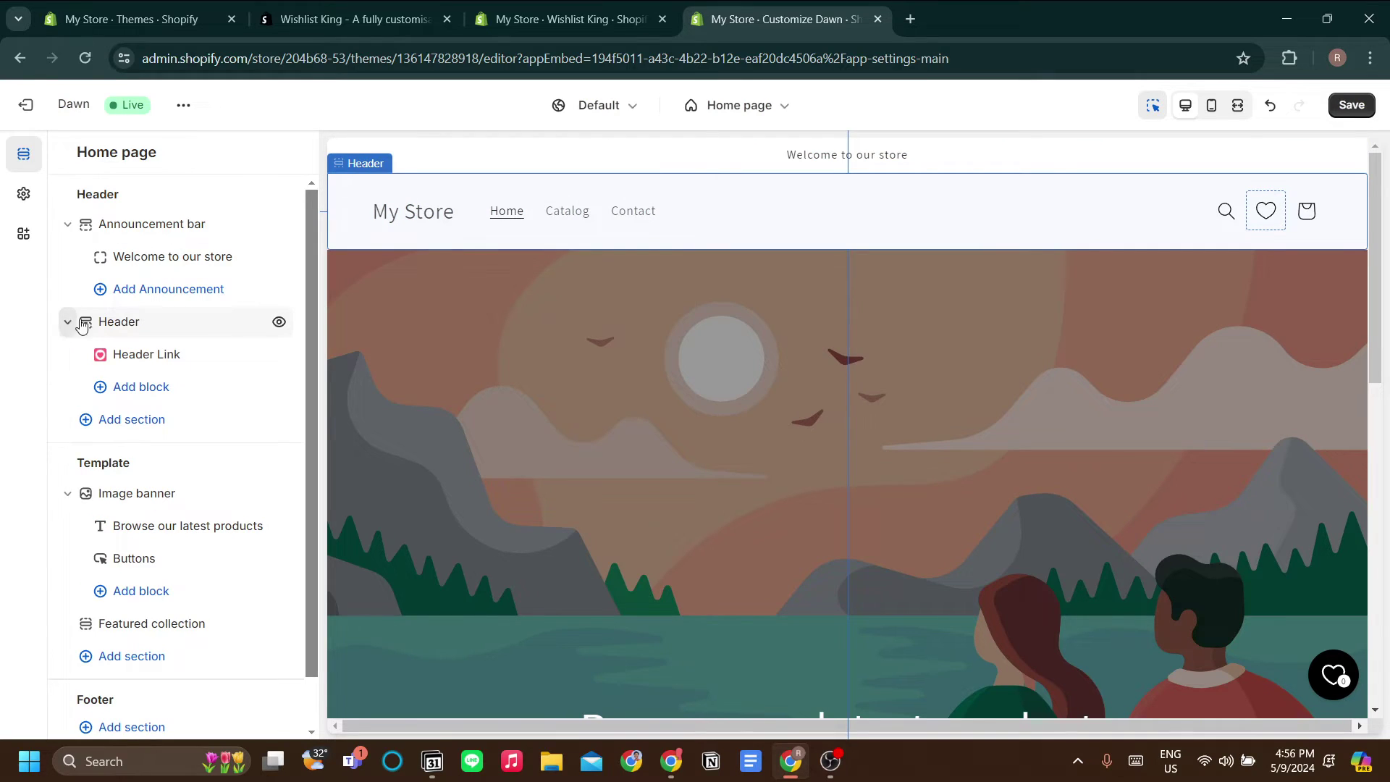
pyautogui.click(250, 355)
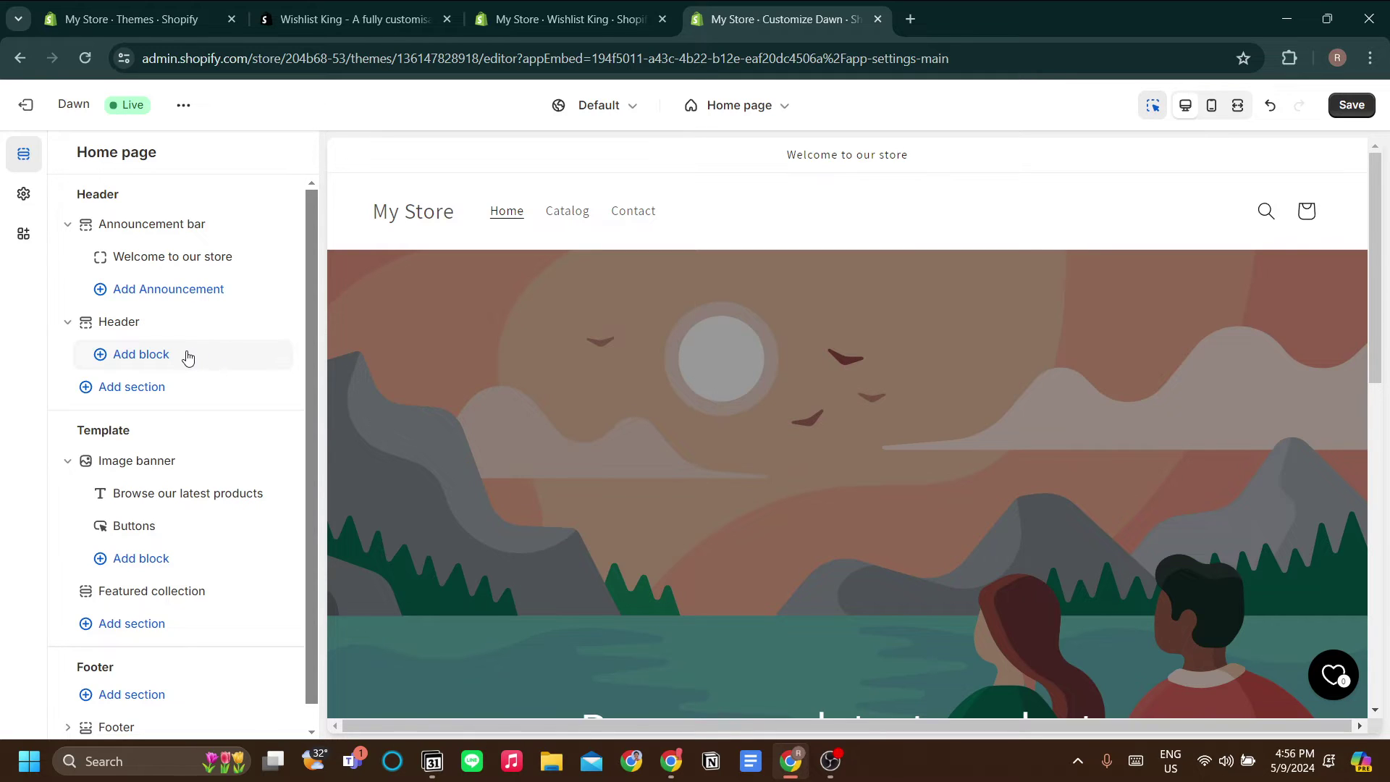
# Add the Wishlist King Header Link app block to the Header section and select the header in the preview.
pyautogui.click(126, 362)
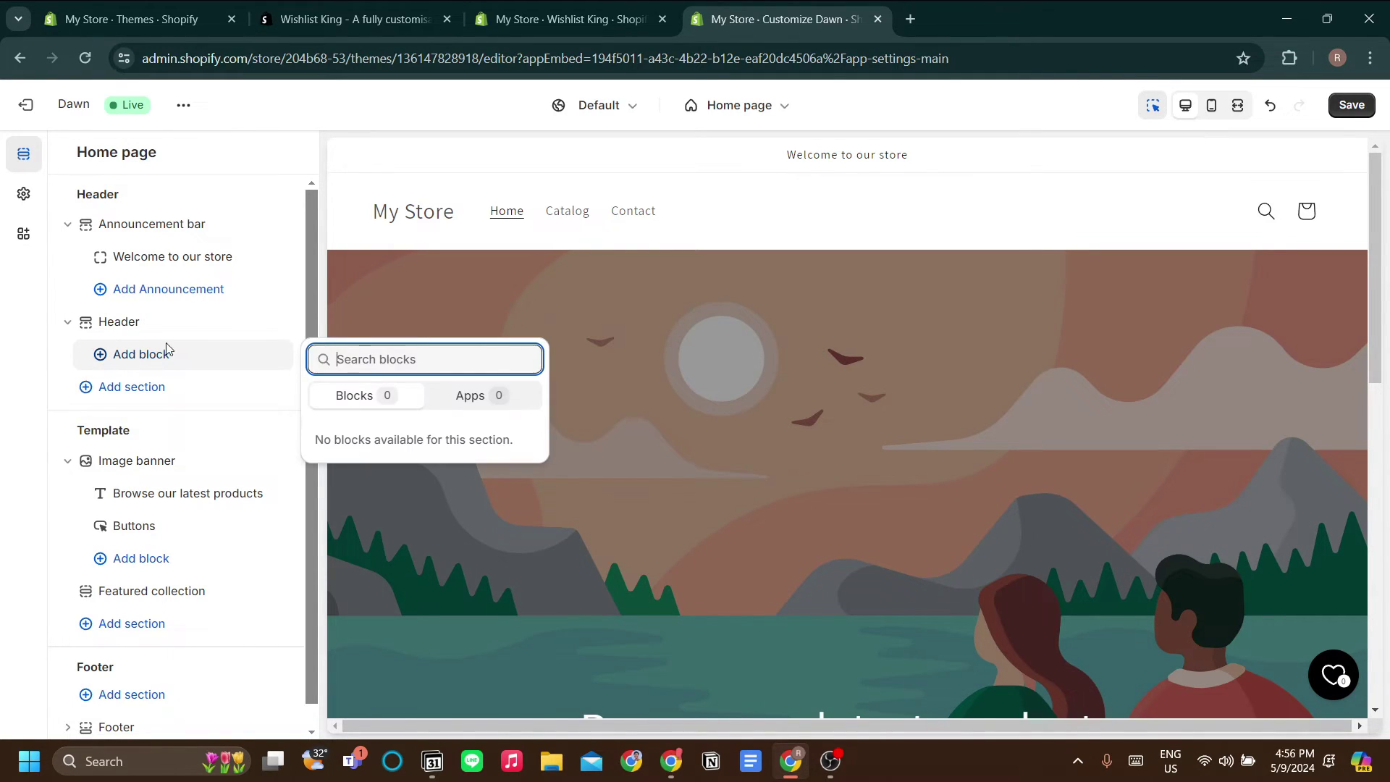
pyautogui.click(506, 398)
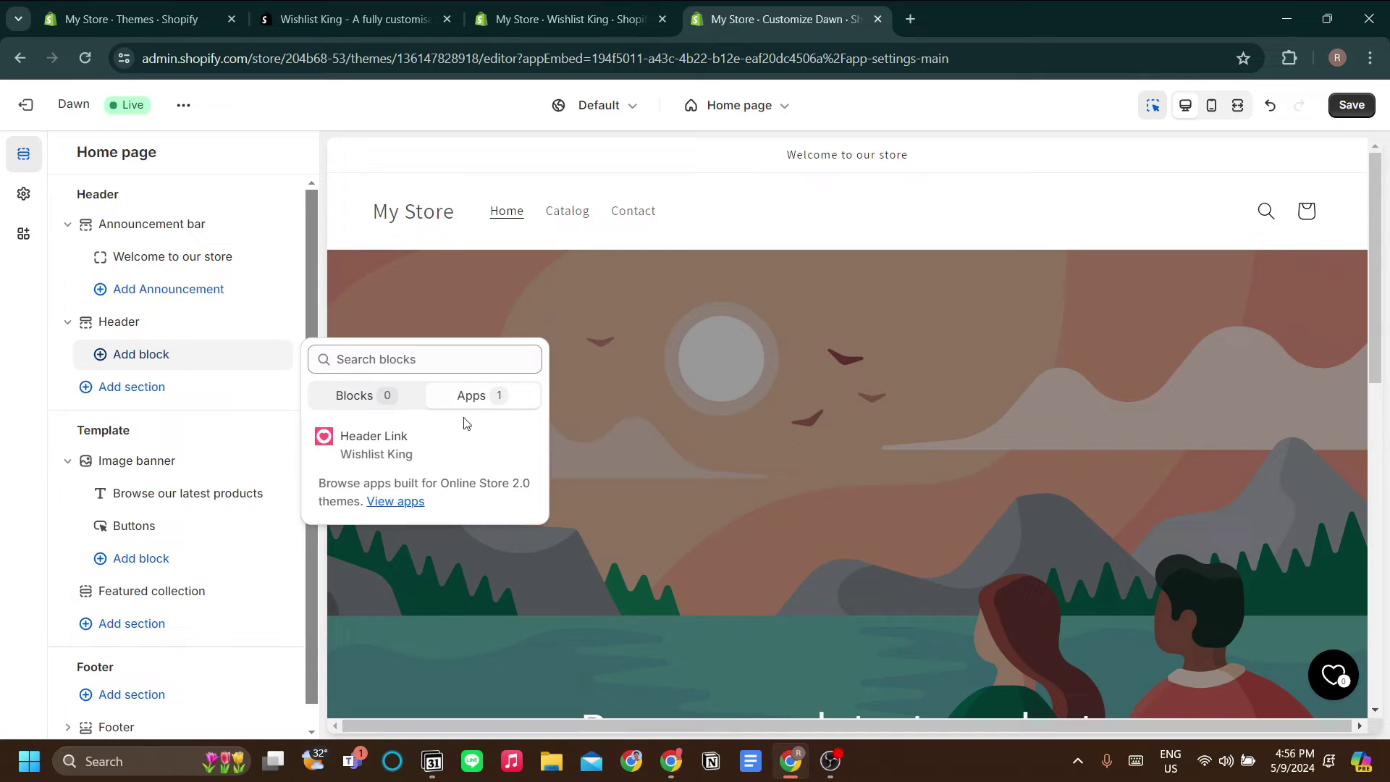
pyautogui.click(432, 453)
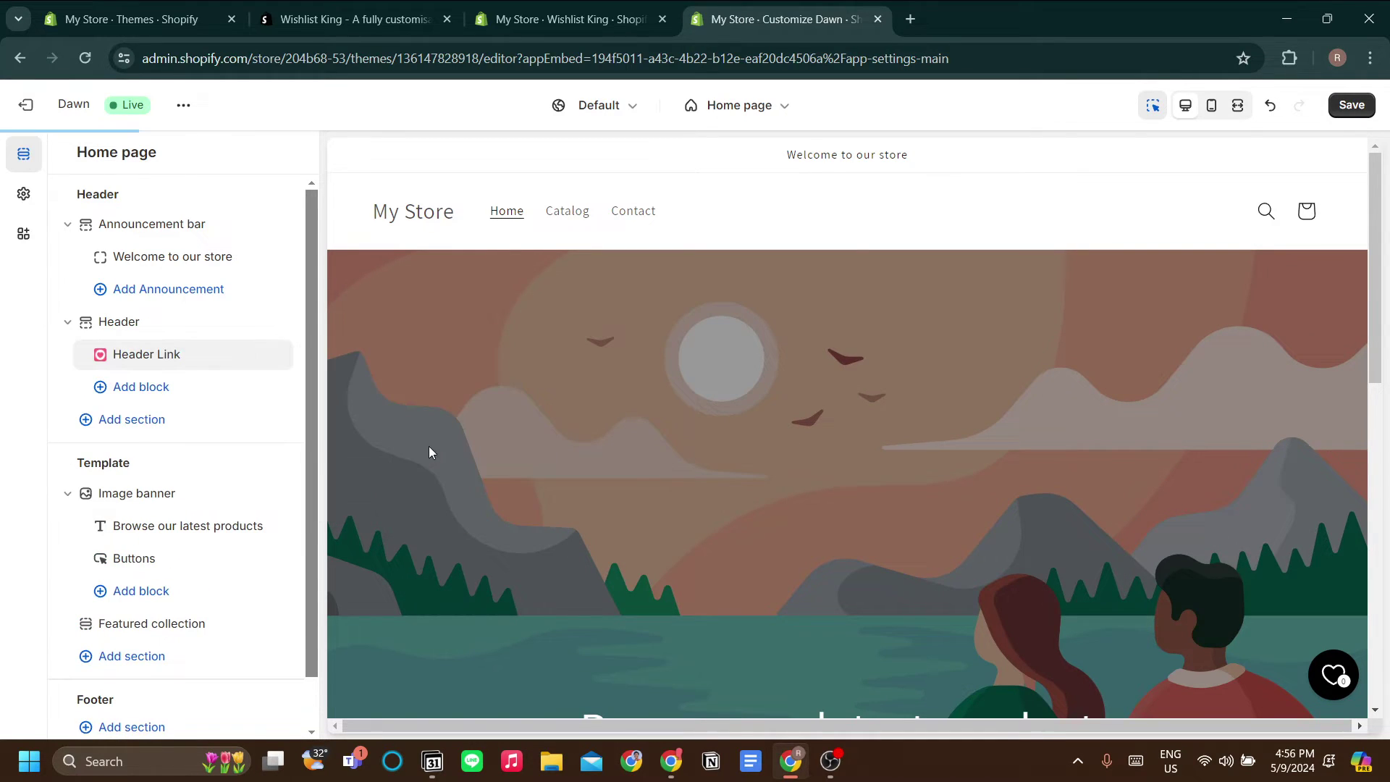
pyautogui.click(1132, 224)
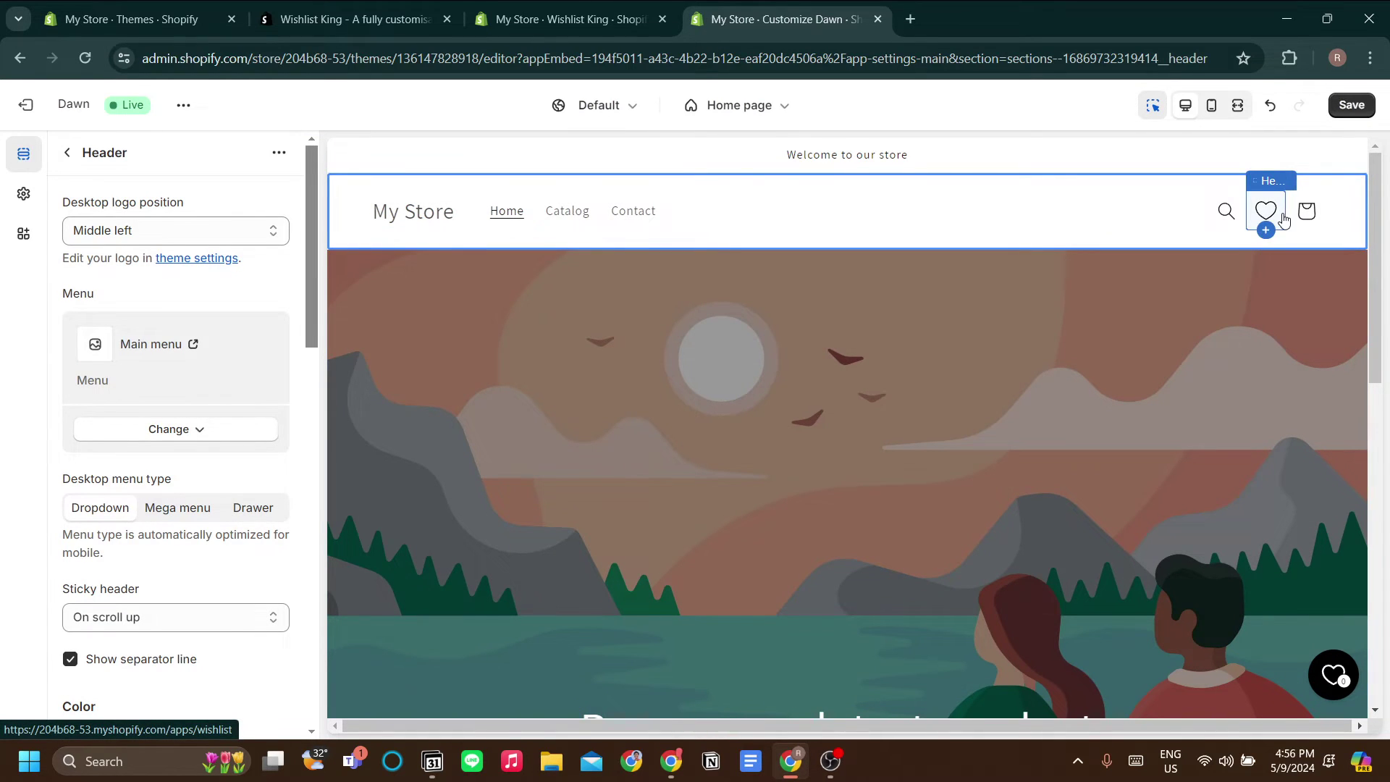
# Switch to the Default product template and remove the Wishlist Button block from Product information.
pyautogui.click(736, 108)
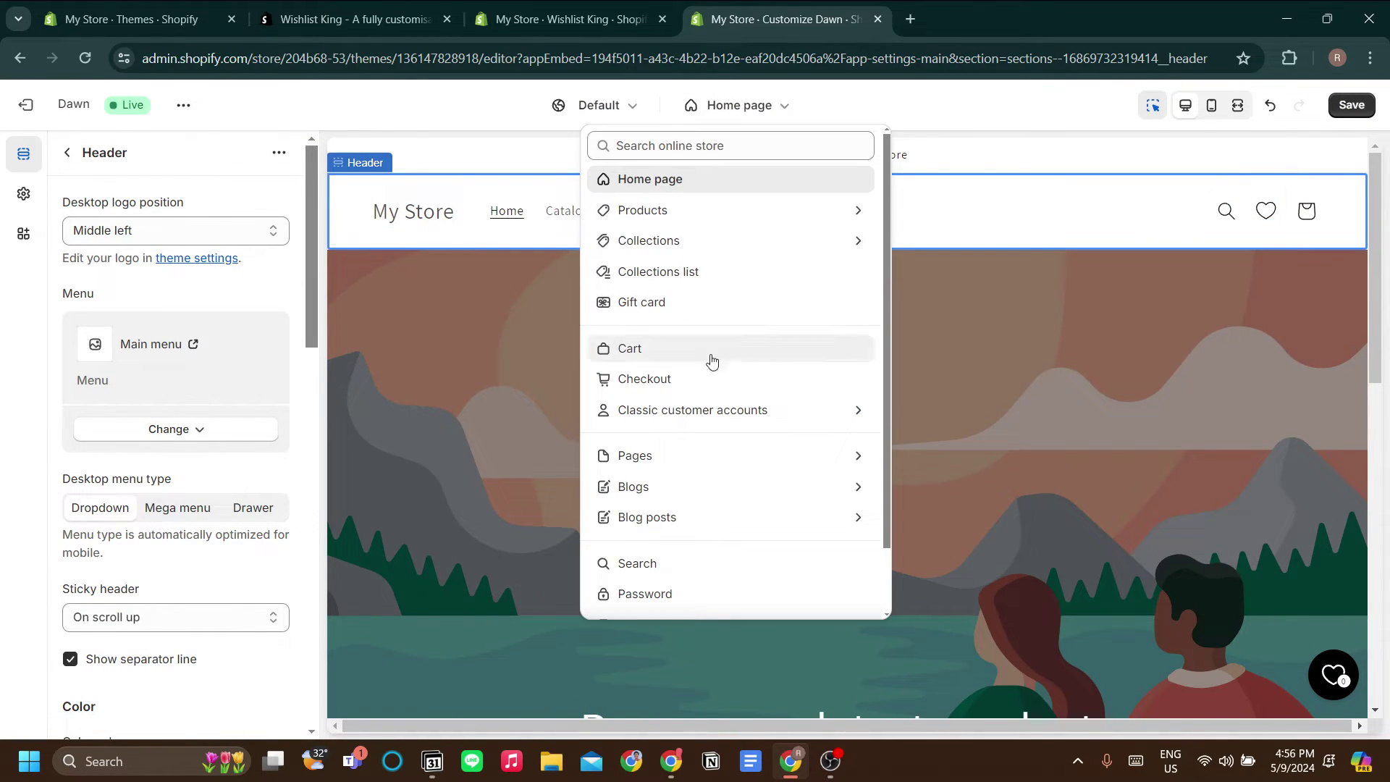
pyautogui.click(736, 222)
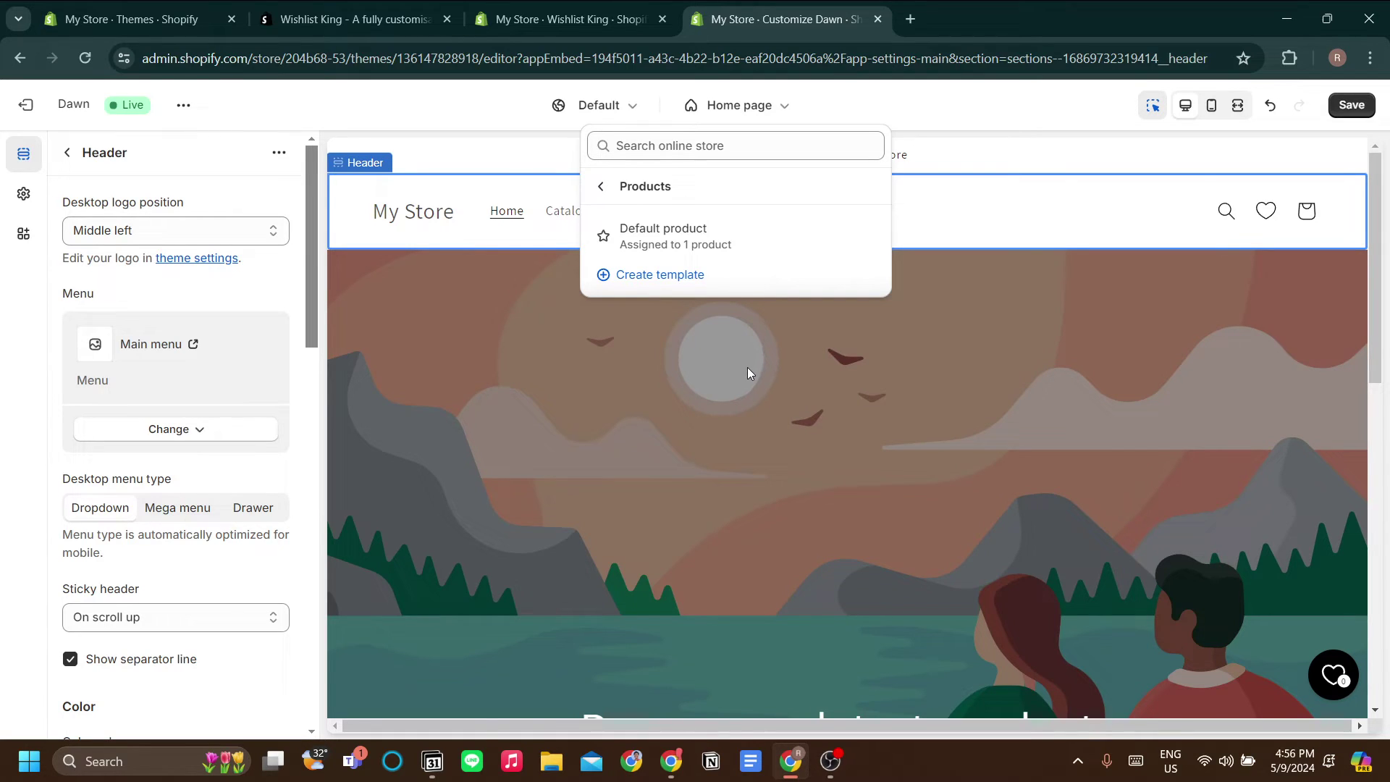
pyautogui.click(702, 237)
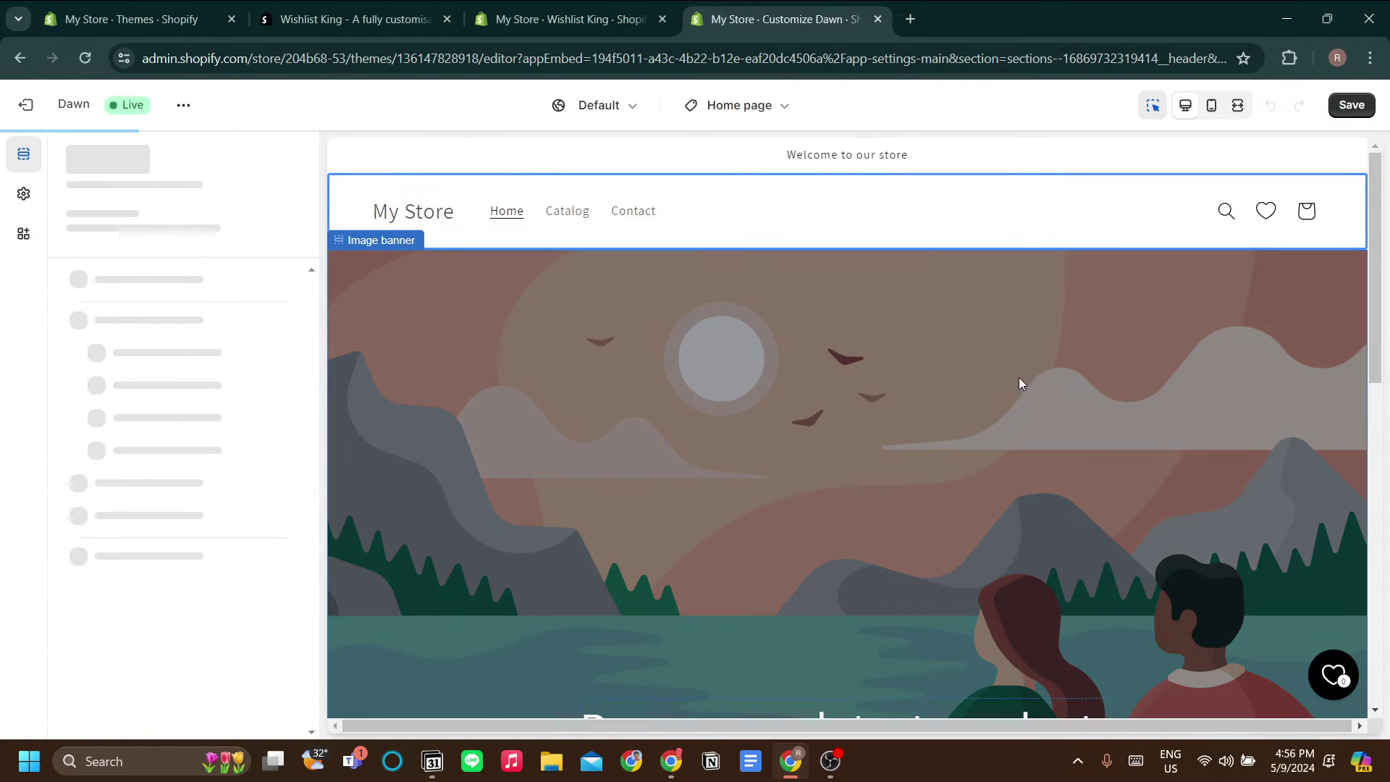
pyautogui.scroll(-2, 997, 402)
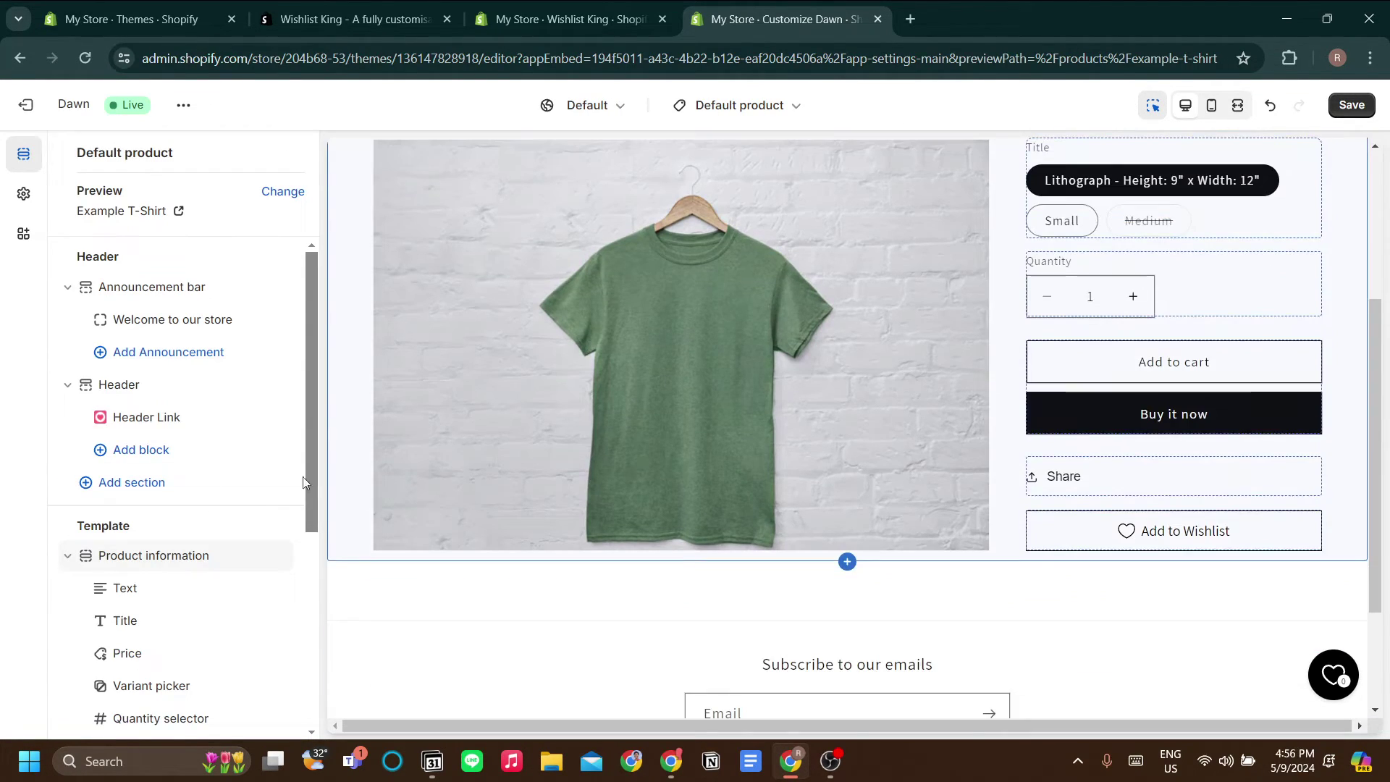
pyautogui.scroll(-5, 180, 509)
pyautogui.click(255, 500)
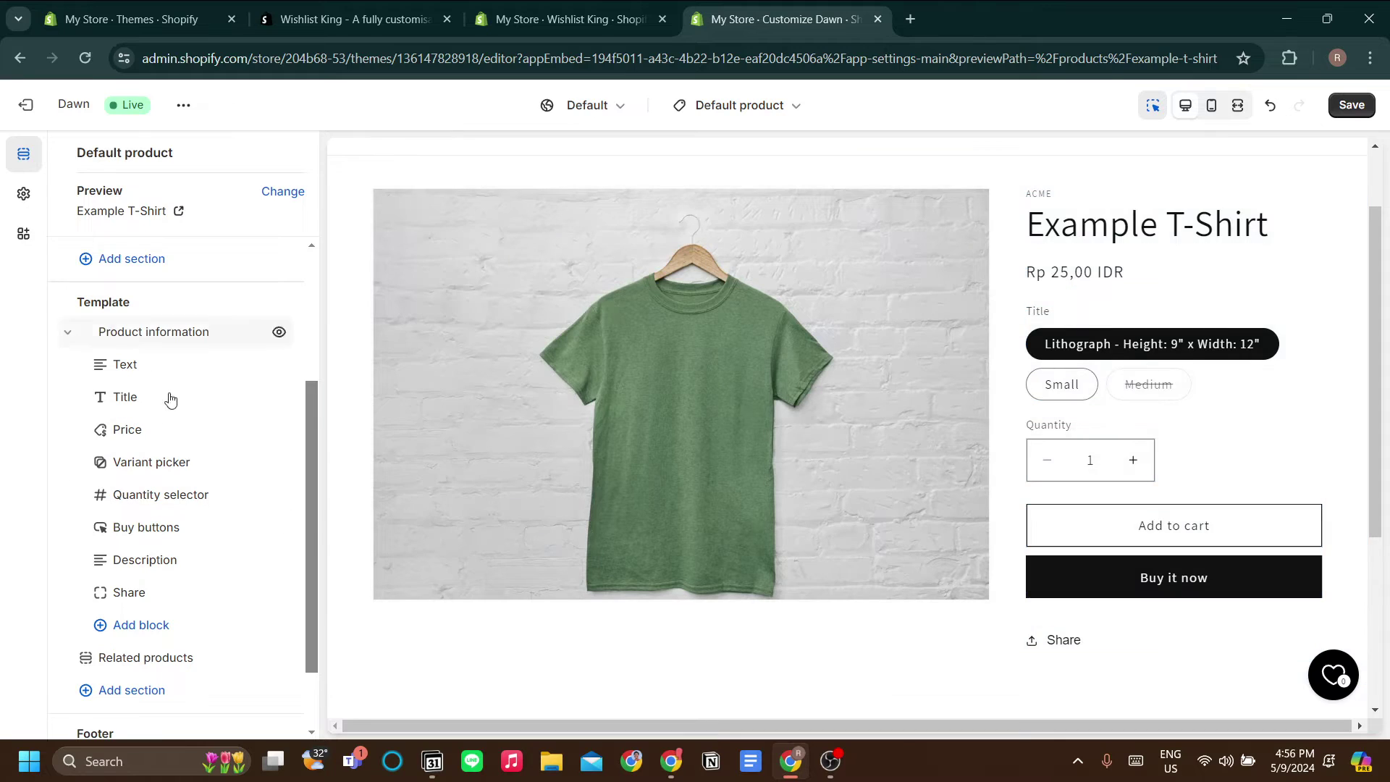
# Add the Wishlist King Wishlist Button app block to the Product information section.
pyautogui.click(186, 629)
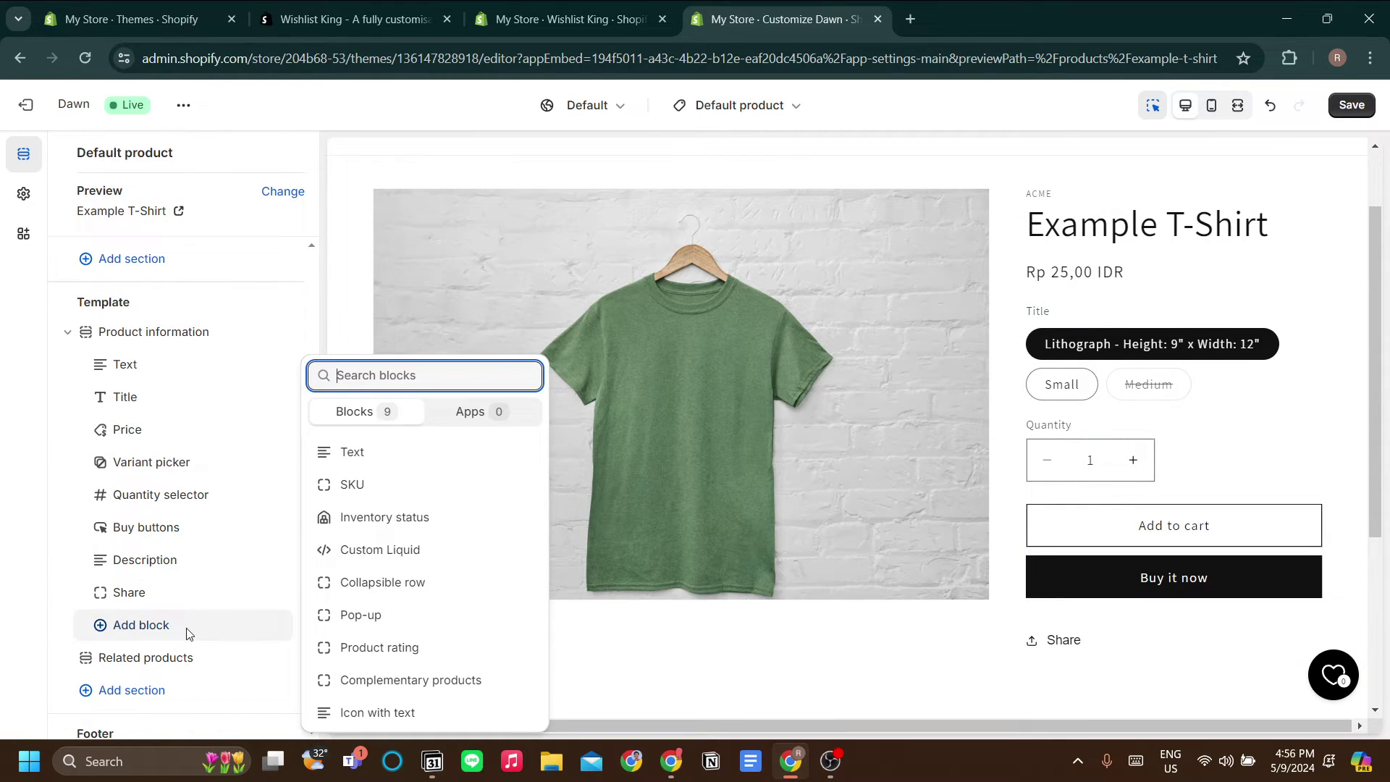
pyautogui.click(497, 414)
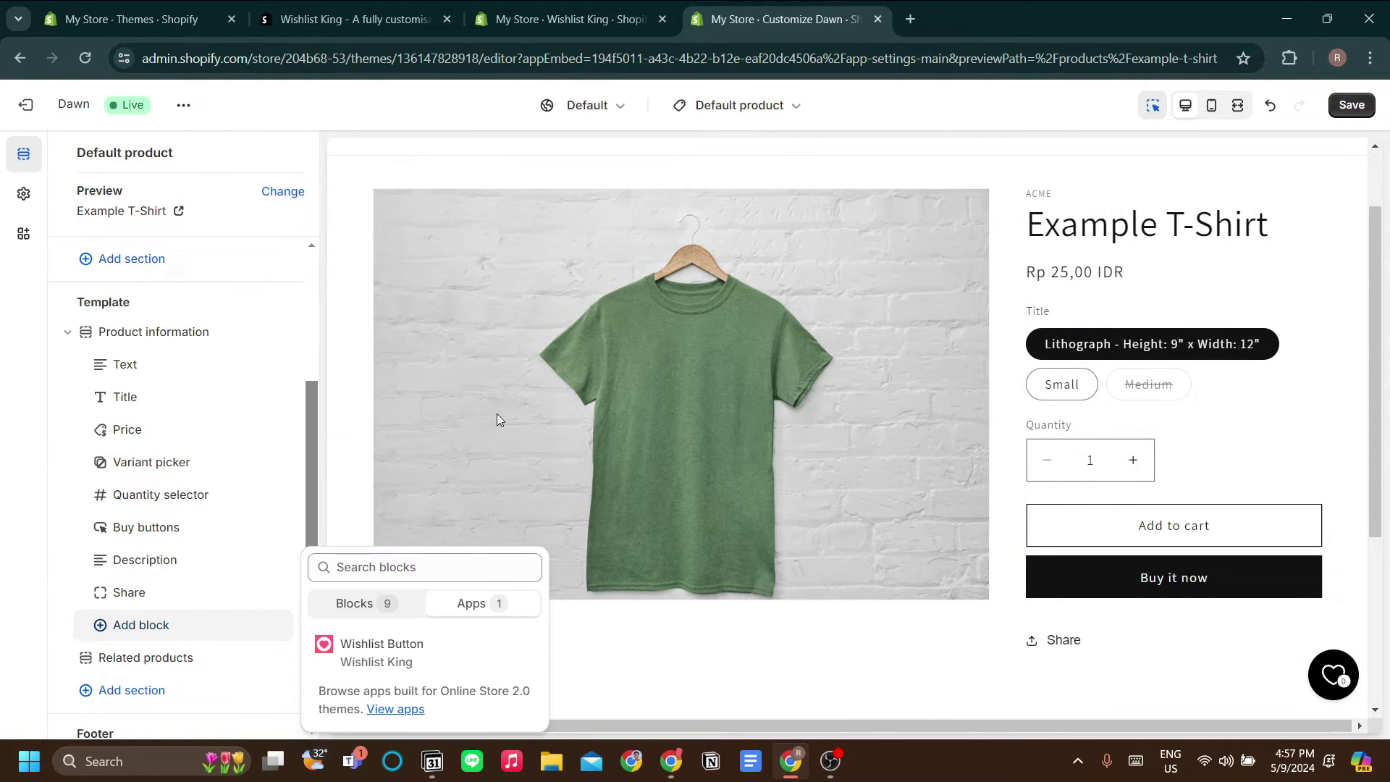
pyautogui.click(418, 664)
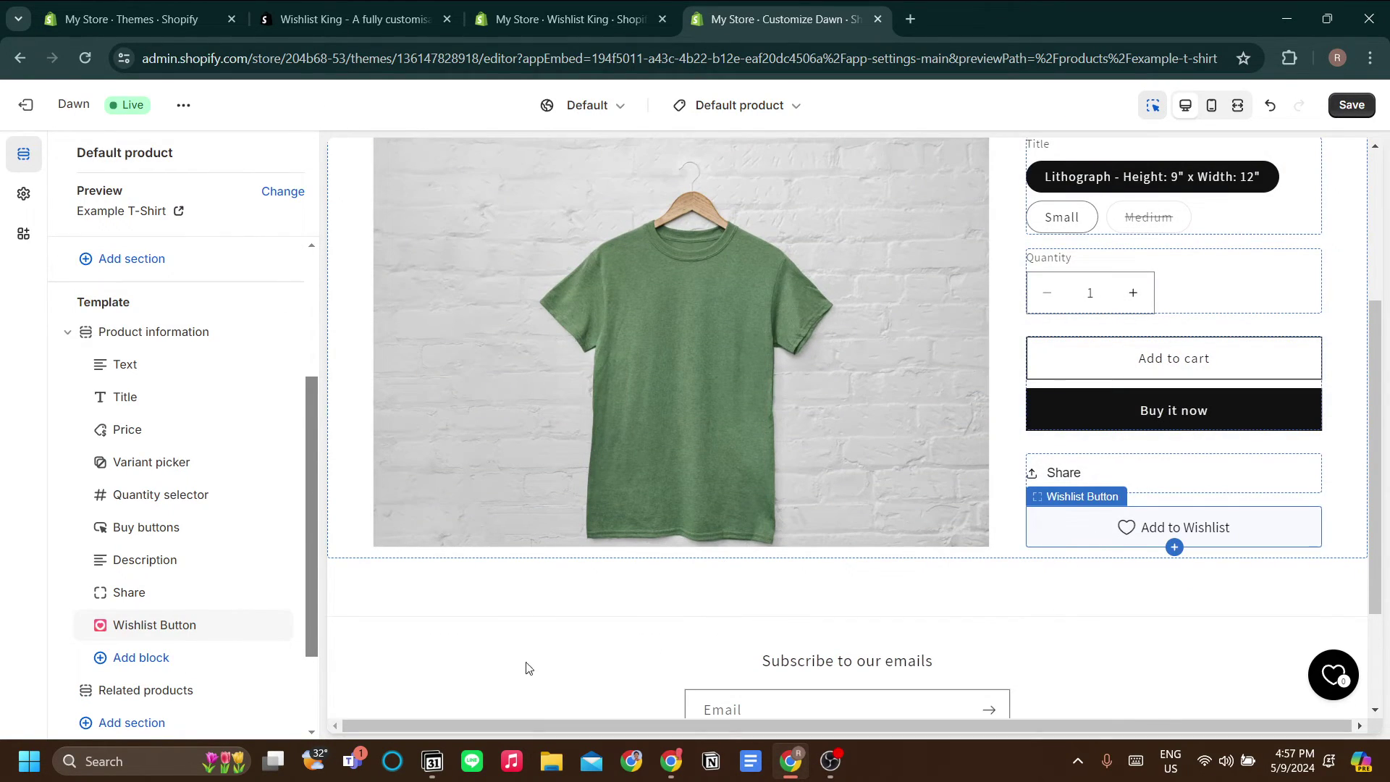
# Try the Wishlist Button block above Text and then below Quantity selector, and return it below Share.
pyautogui.moveTo(192, 627); pyautogui.dragTo(195, 383)
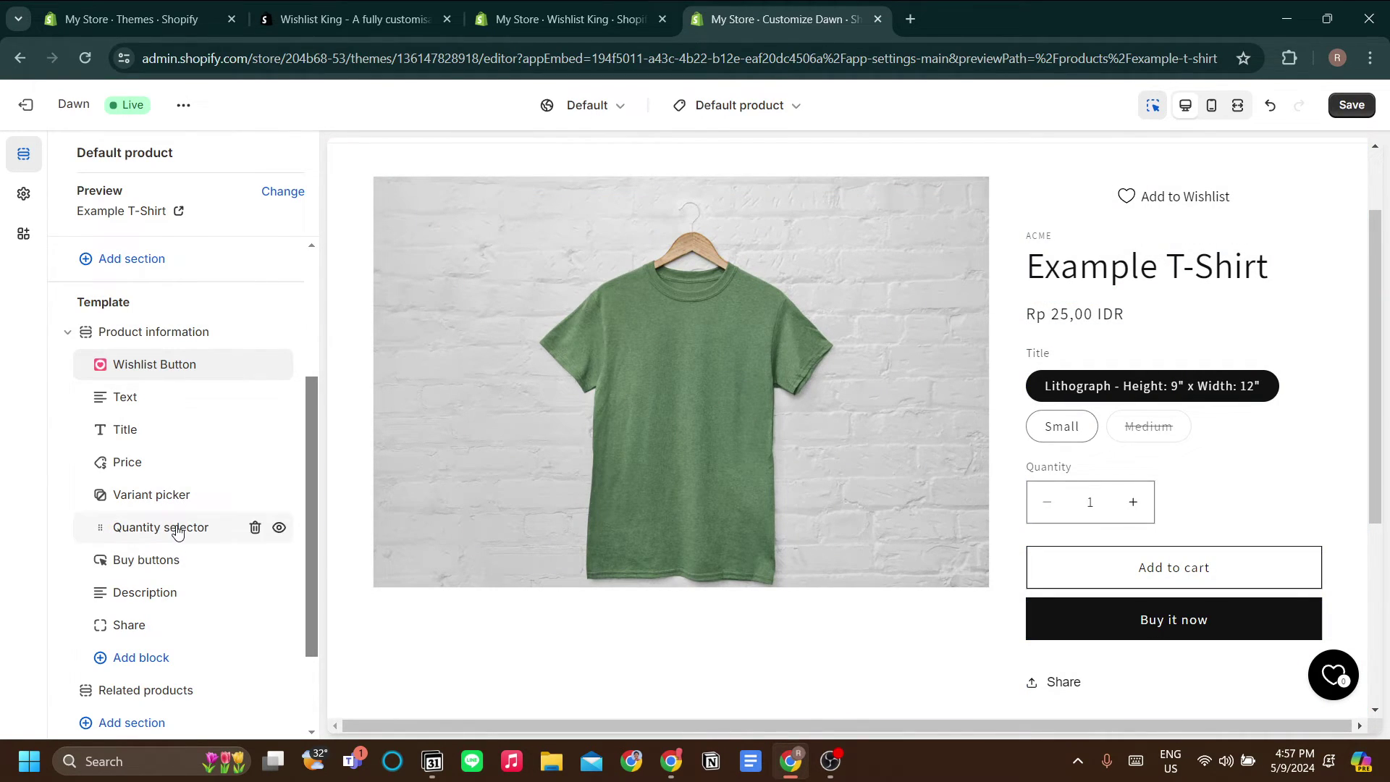
pyautogui.moveTo(184, 367); pyautogui.dragTo(208, 521)
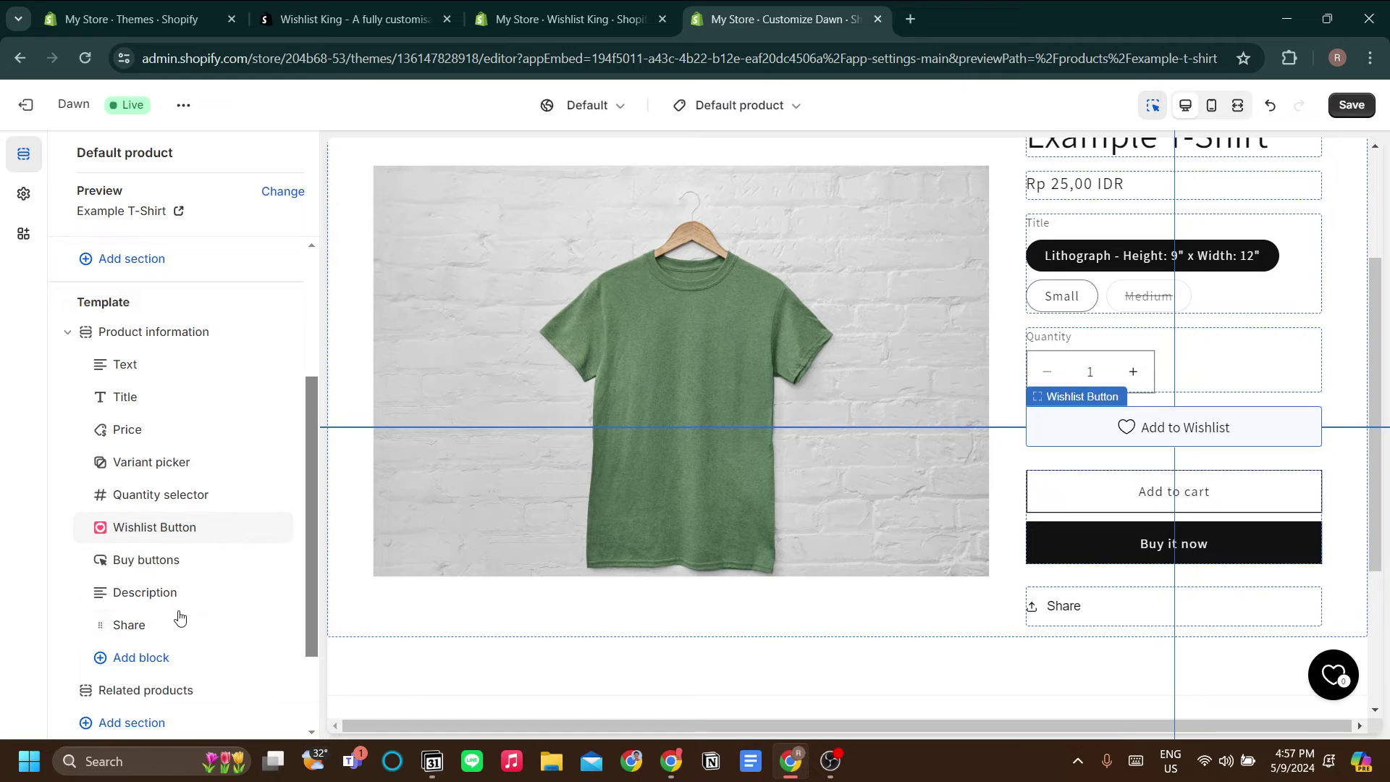
pyautogui.moveTo(103, 524); pyautogui.dragTo(103, 628)
pyautogui.scroll(-3, 801, 516)
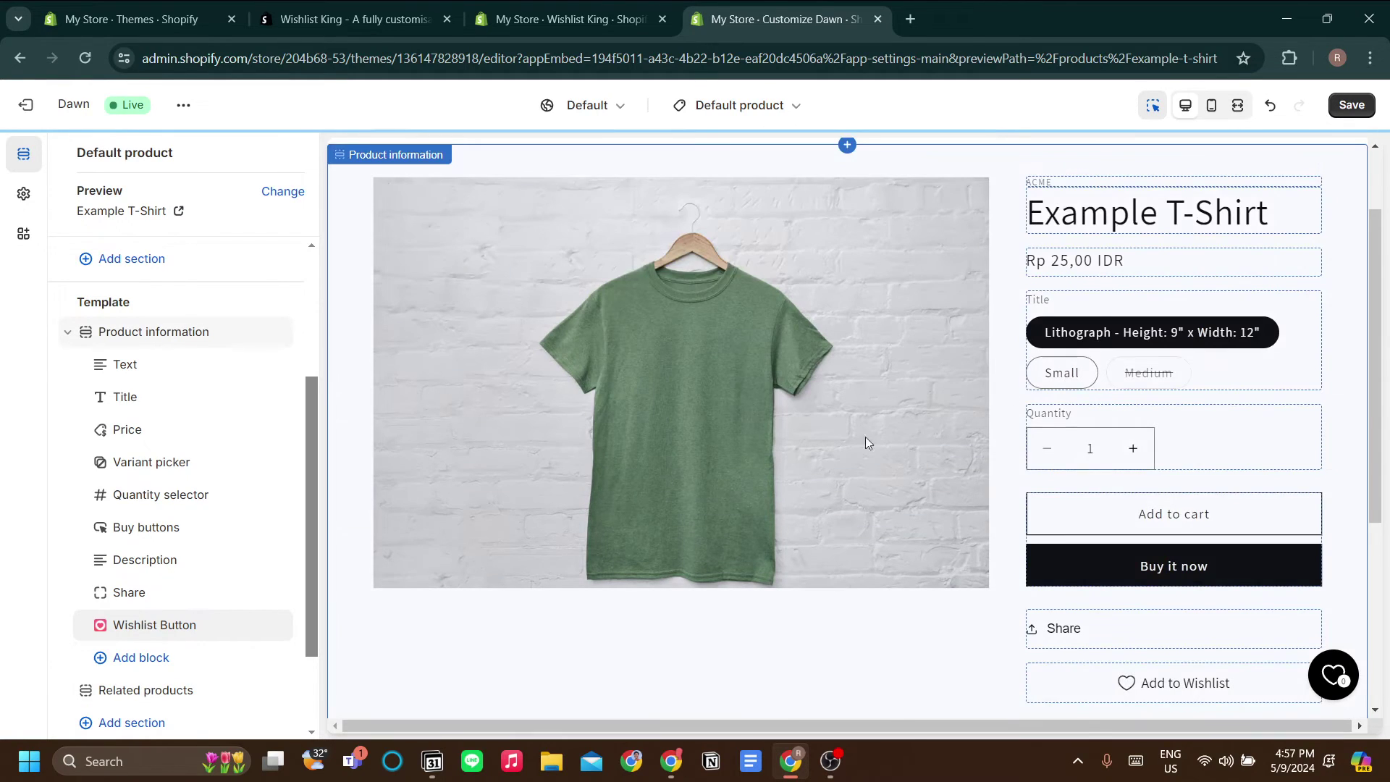
pyautogui.scroll(-1, 579, 492)
# Move the Wishlist Button block between Description and Share, and check its placement in the product page preview.
pyautogui.moveTo(100, 625); pyautogui.dragTo(116, 587)
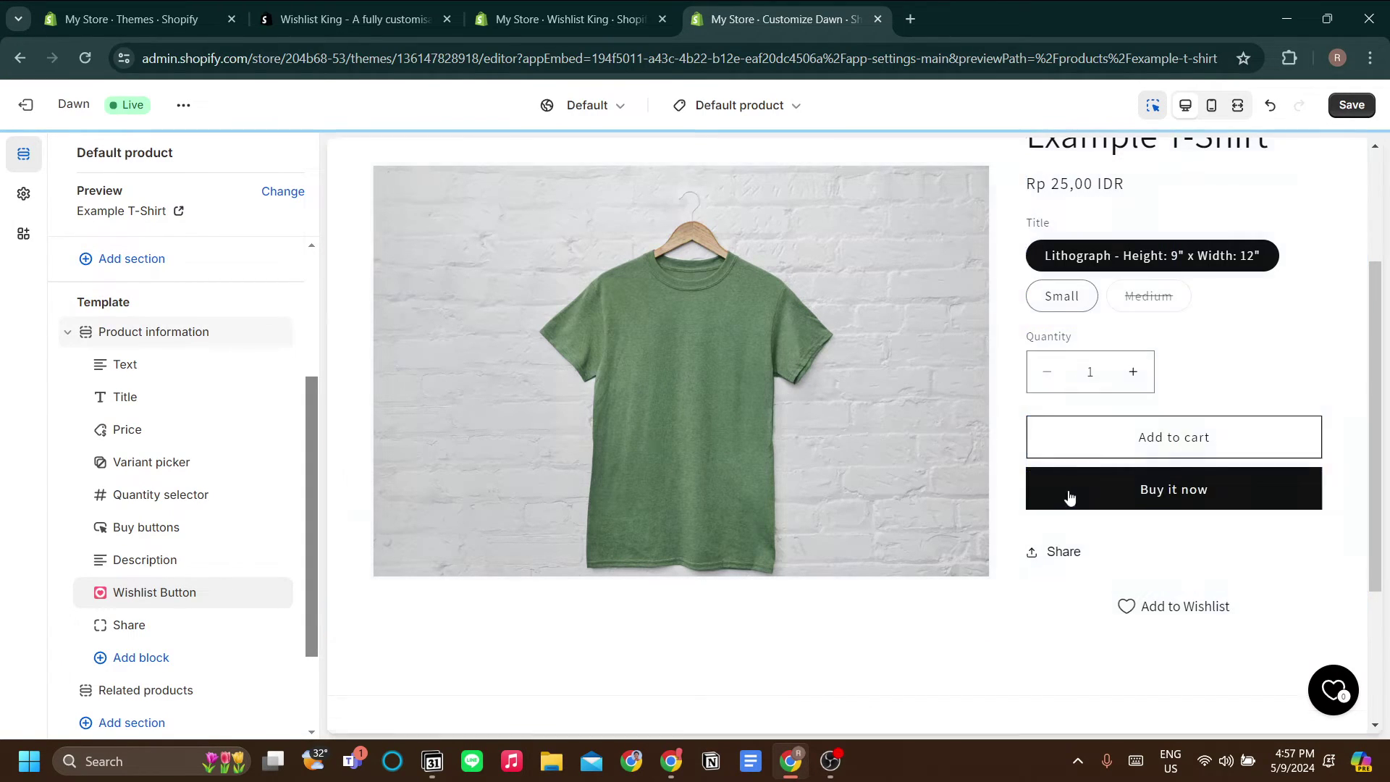
pyautogui.scroll(-2, 1083, 456)
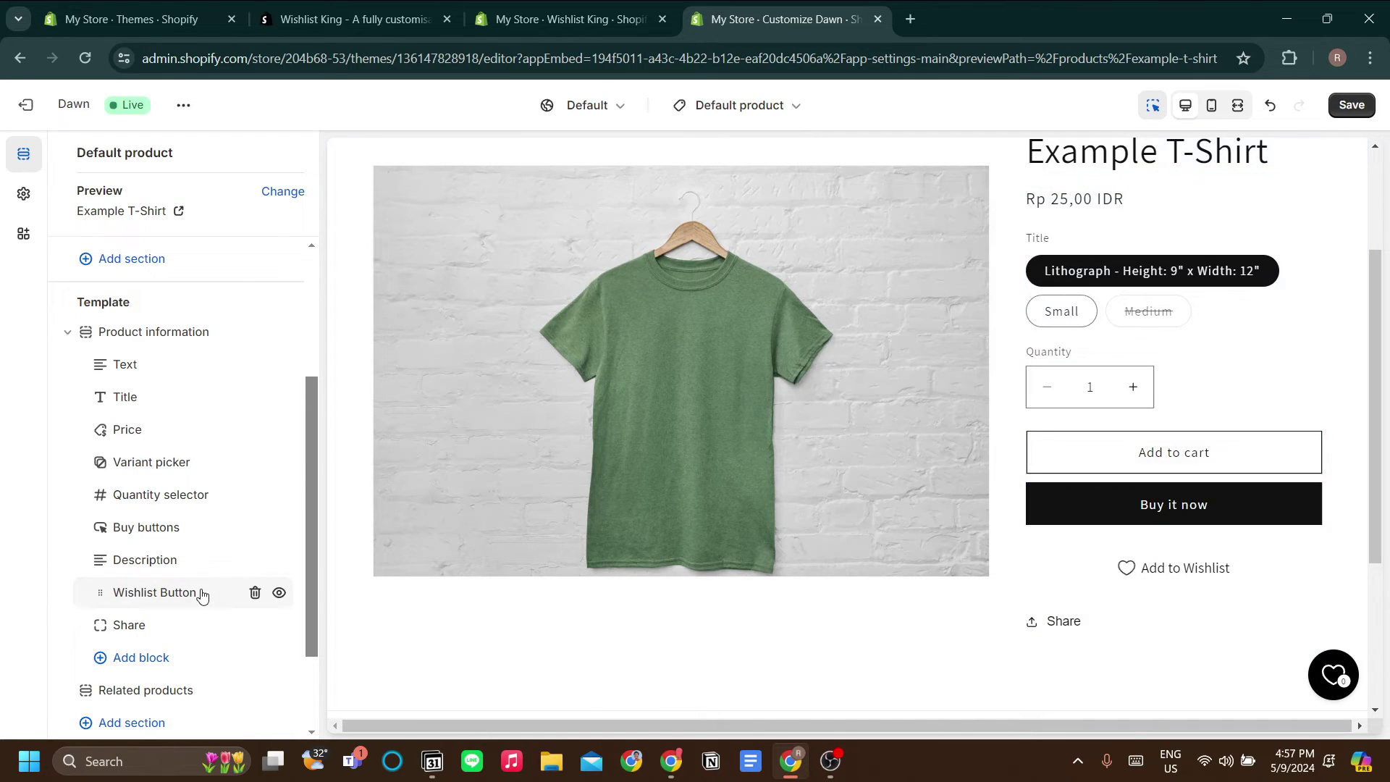
pyautogui.scroll(2, 979, 560)
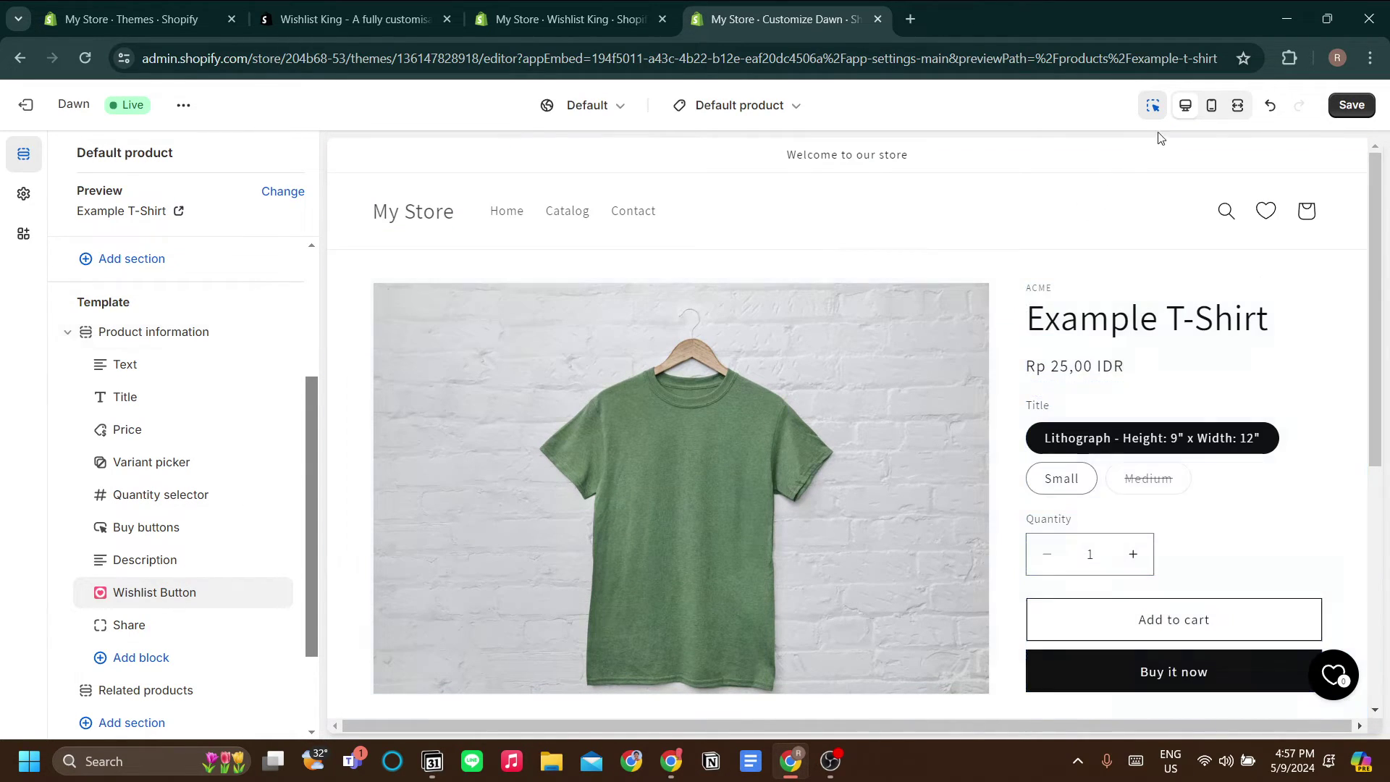
pyautogui.scroll(-2, 979, 395)
pyautogui.scroll(1, 981, 472)
pyautogui.scroll(1, 988, 478)
pyautogui.scroll(-1, 853, 562)
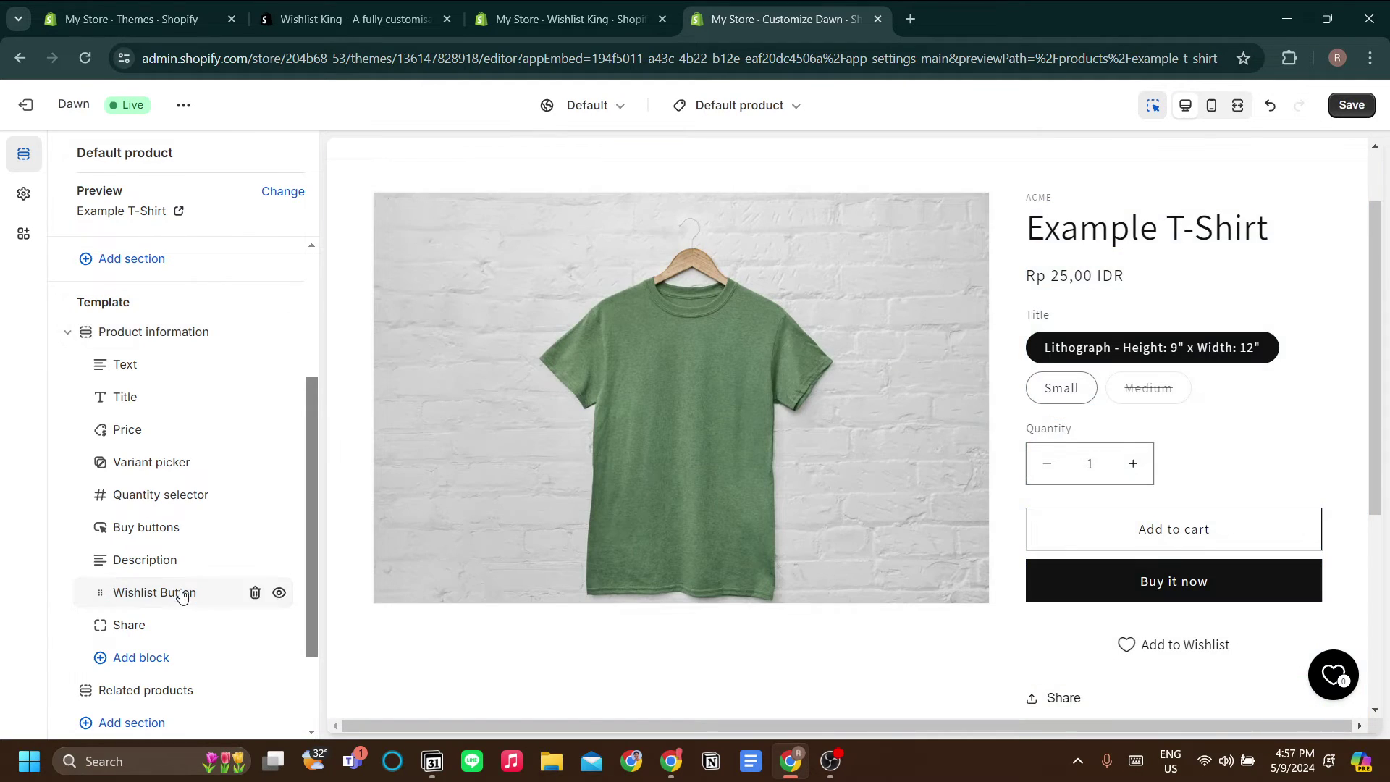
# Open the Wishlist Button block's settings and set its style to Outline: accent 2.
pyautogui.moveTo(161, 600)
pyautogui.mouseDown()
pyautogui.moveTo(192, 615)
pyautogui.moveTo(177, 603)
pyautogui.mouseUp()
pyautogui.click(158, 595)
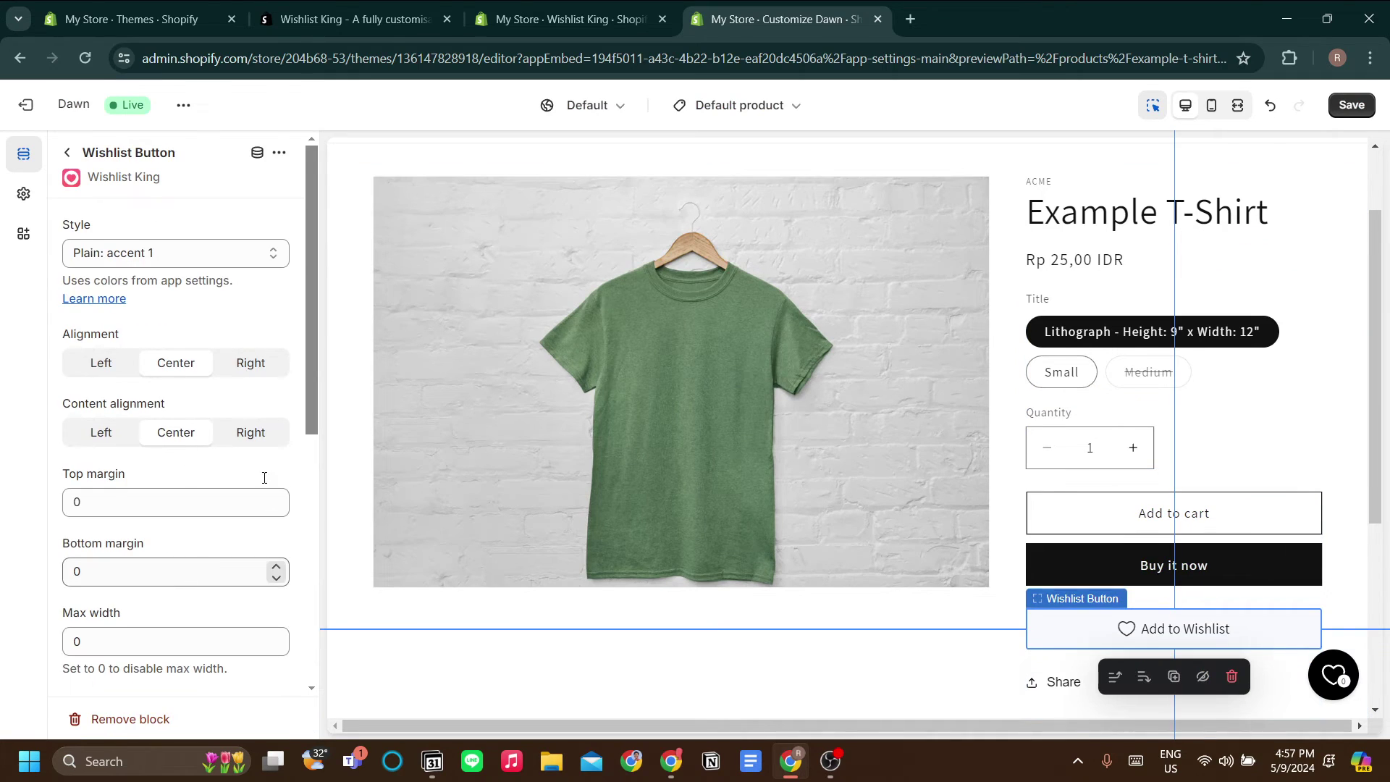
pyautogui.scroll(-2, 479, 469)
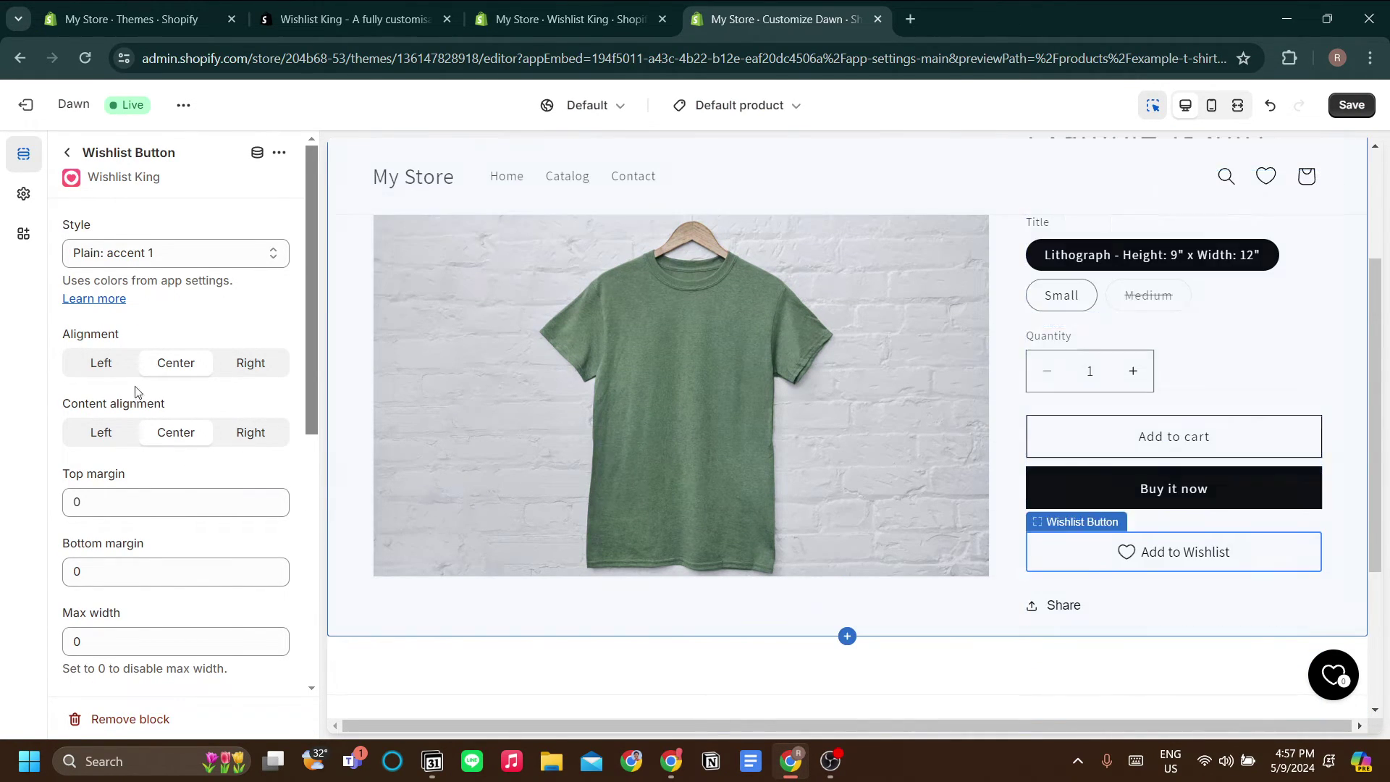
pyautogui.scroll(-1, 167, 403)
pyautogui.scroll(1, 277, 393)
pyautogui.click(245, 254)
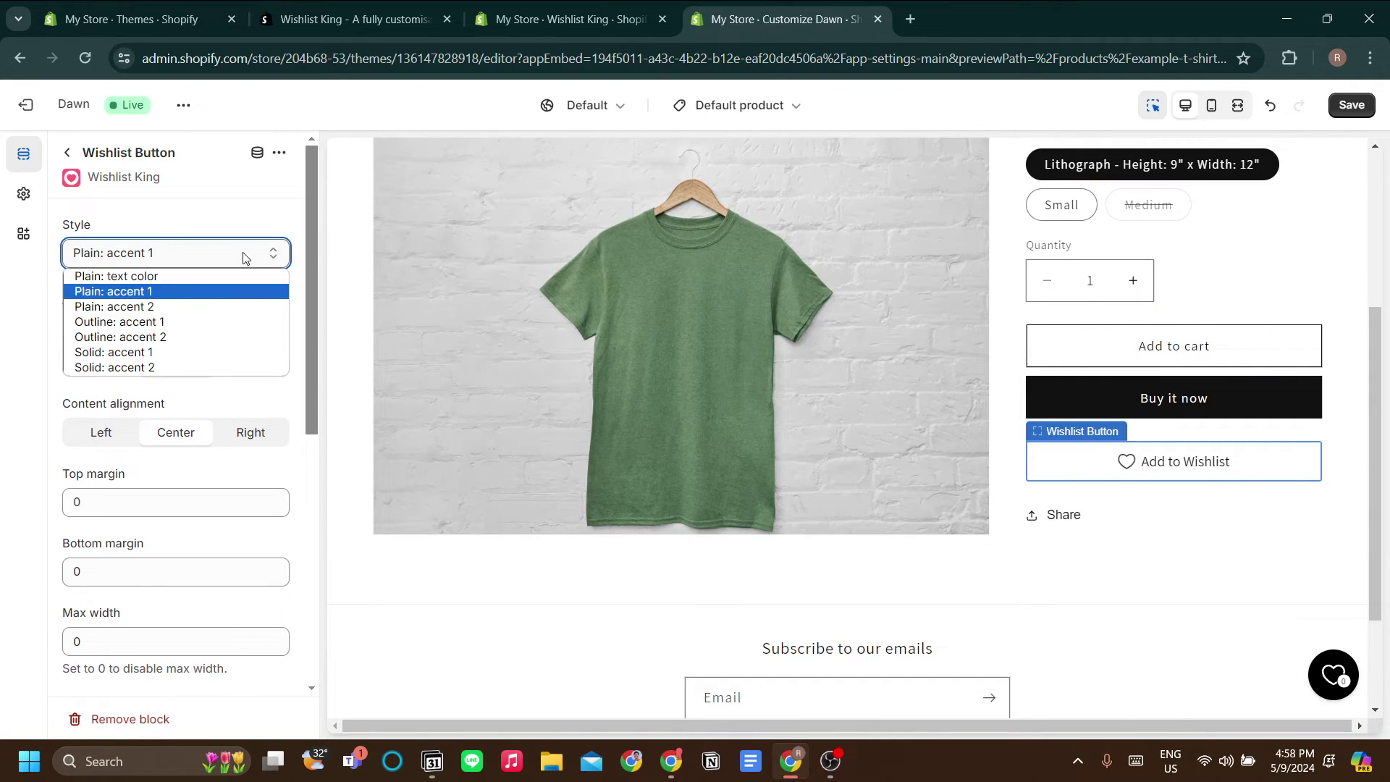
pyautogui.click(232, 337)
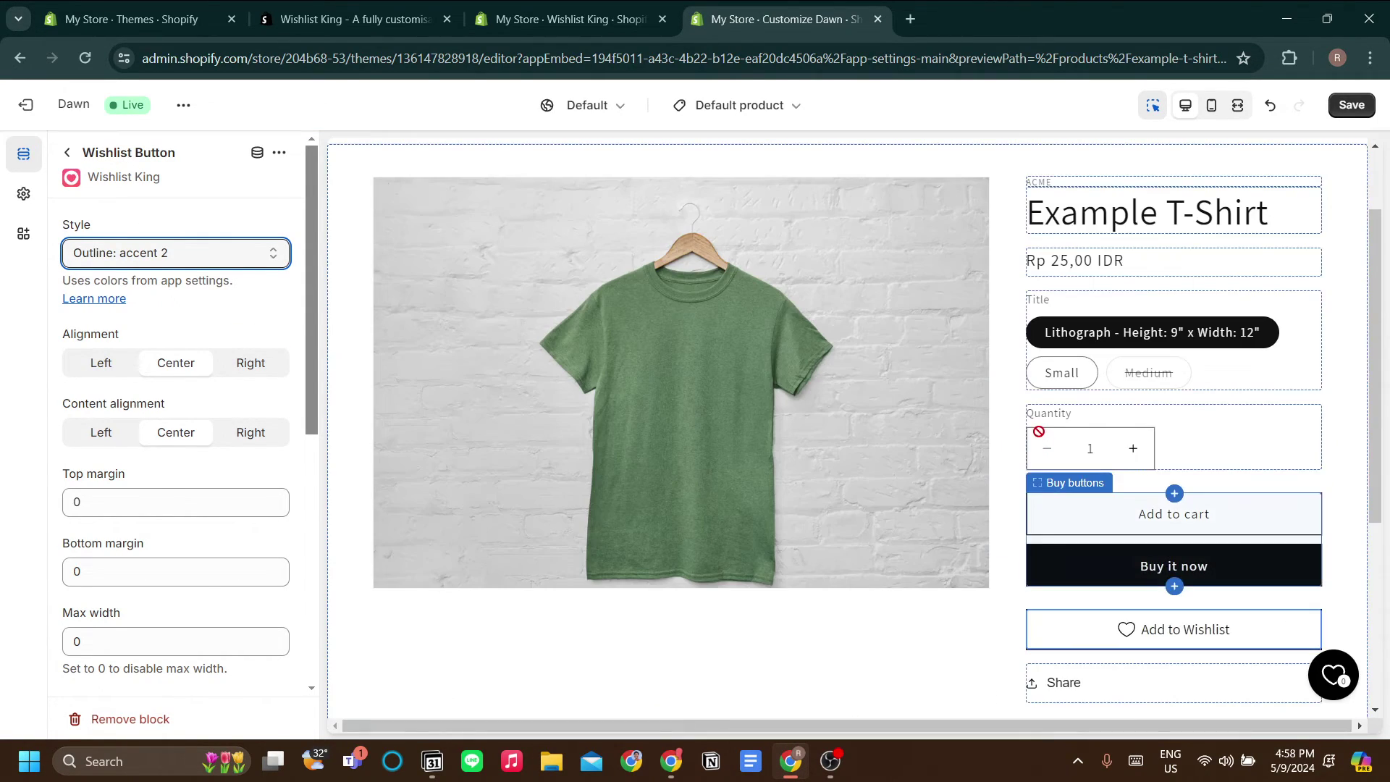
# Reselect the Wishlist Button in the preview and try Left for its alignment and content alignment, setting both back to Center.
pyautogui.click(957, 628)
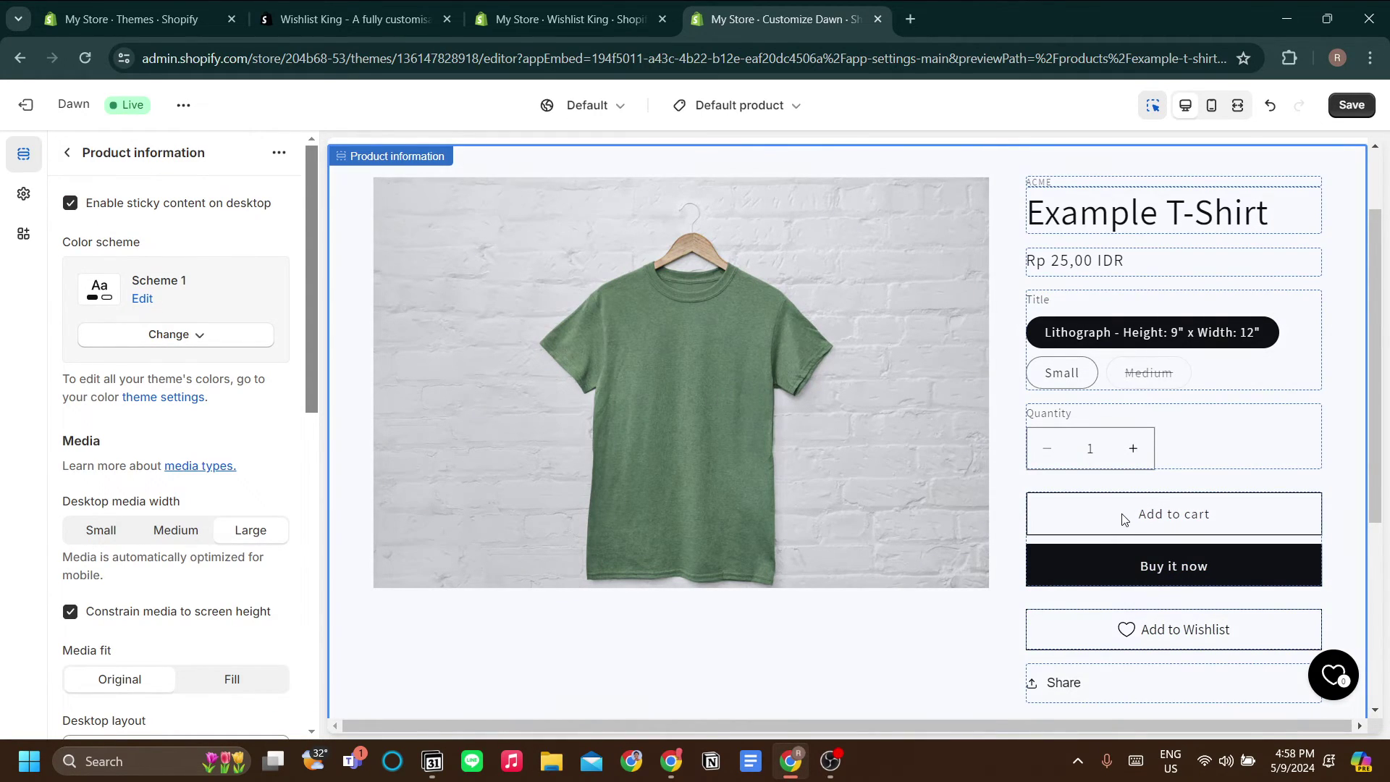
pyautogui.click(1203, 639)
pyautogui.click(87, 367)
pyautogui.click(162, 366)
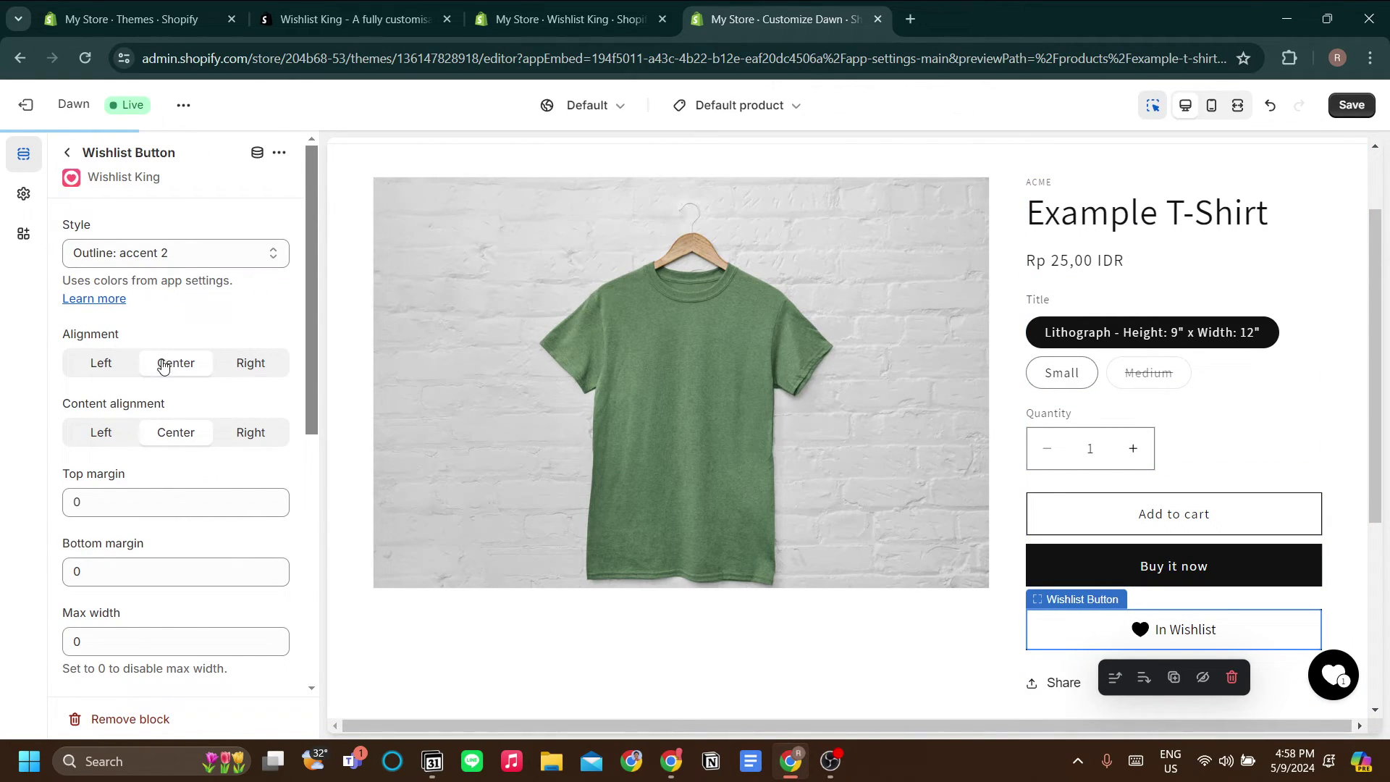
pyautogui.click(95, 437)
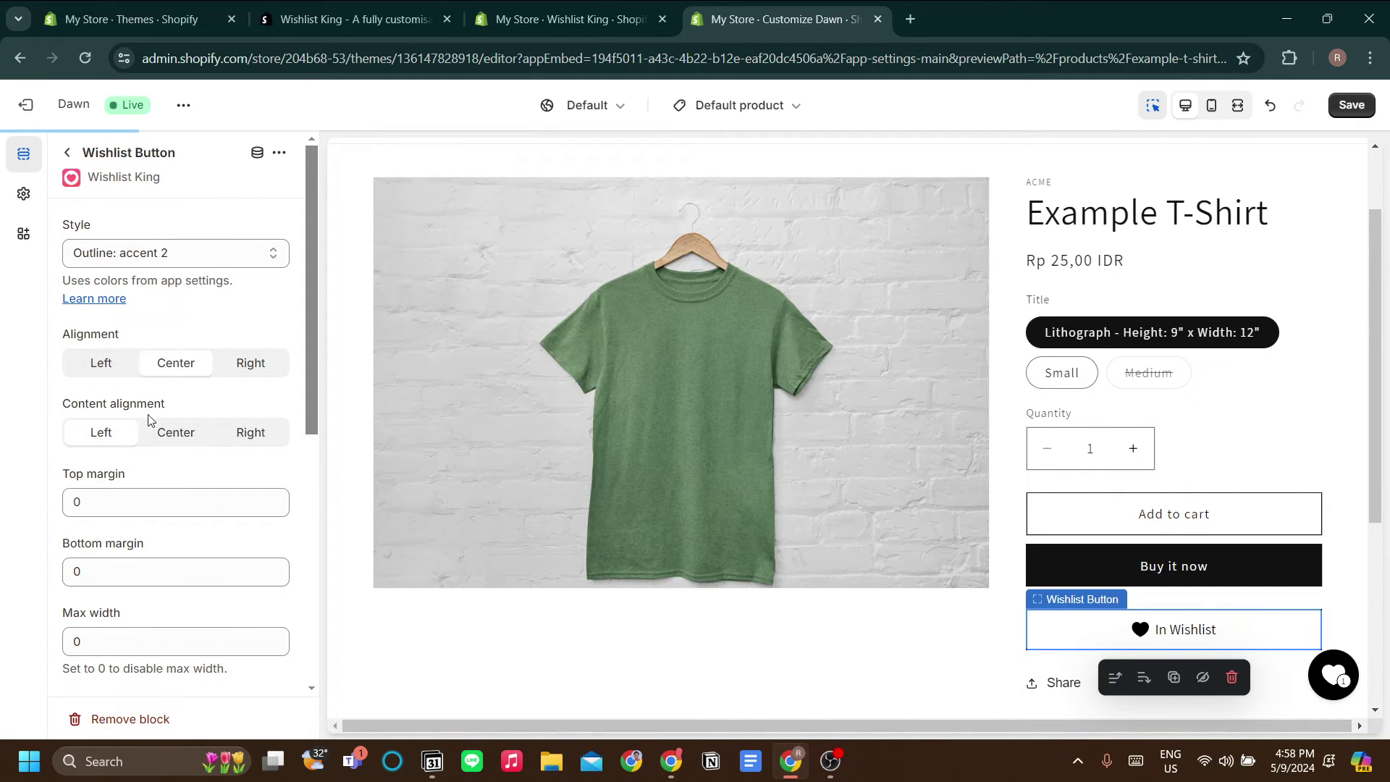
pyautogui.click(163, 434)
pyautogui.scroll(-1, 164, 435)
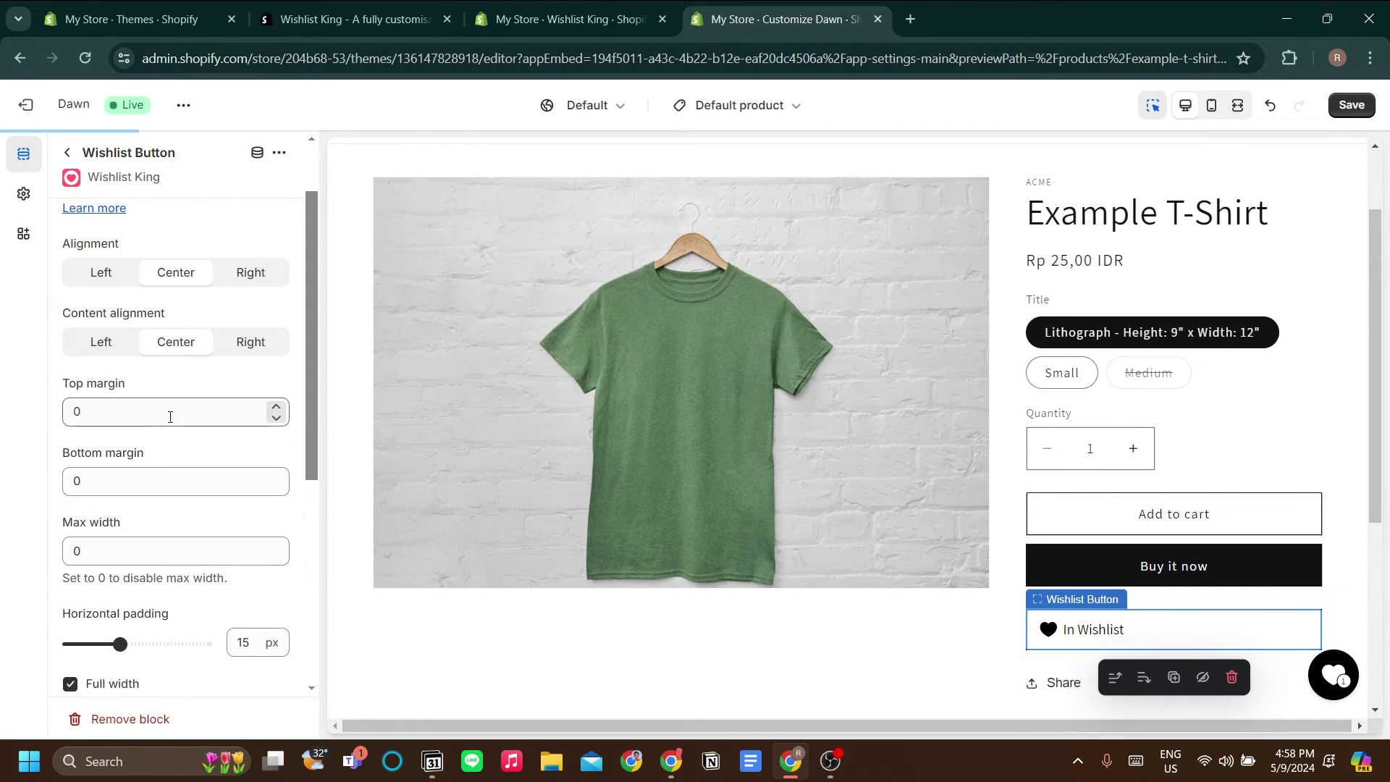
# Try a stroke thickness of 5 px for the Wishlist Button block's icon.
pyautogui.scroll(-5, 234, 522)
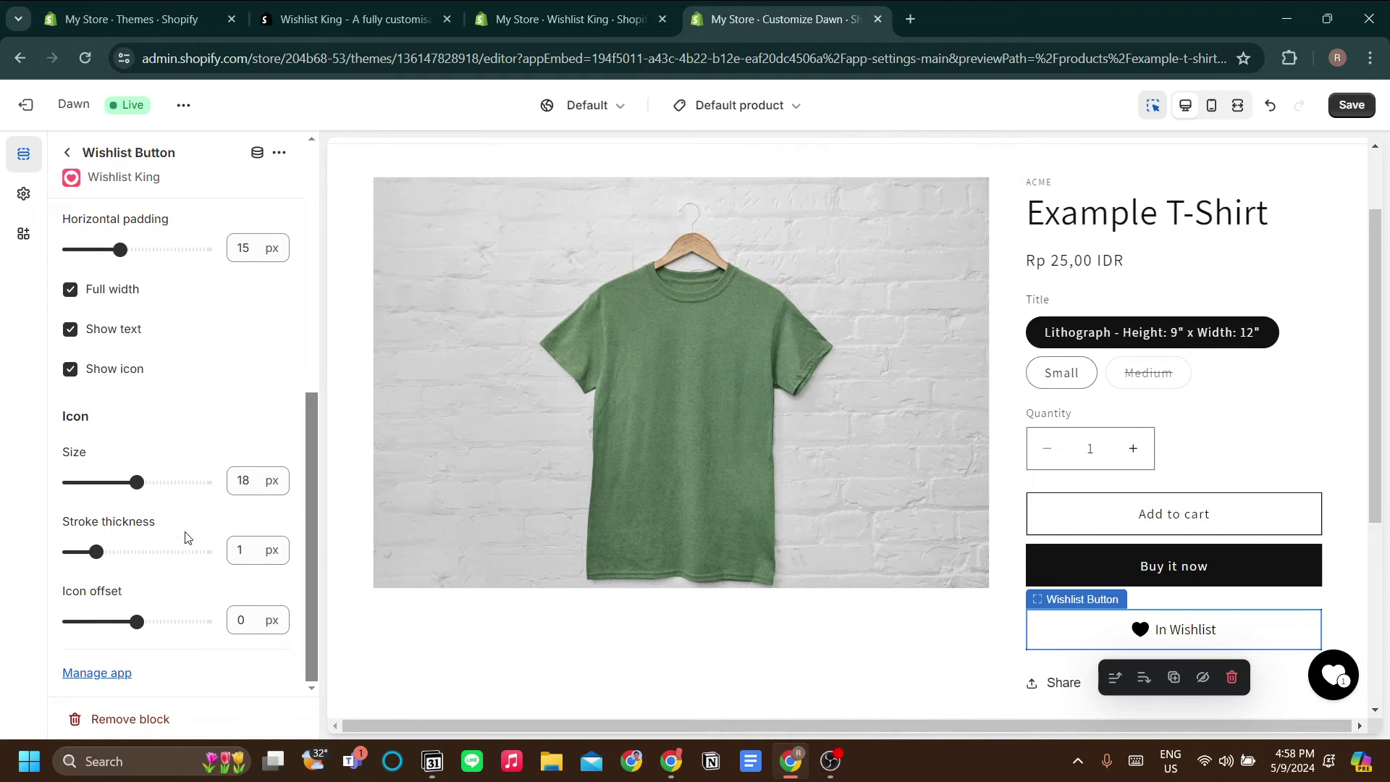
pyautogui.scroll(5, 204, 497)
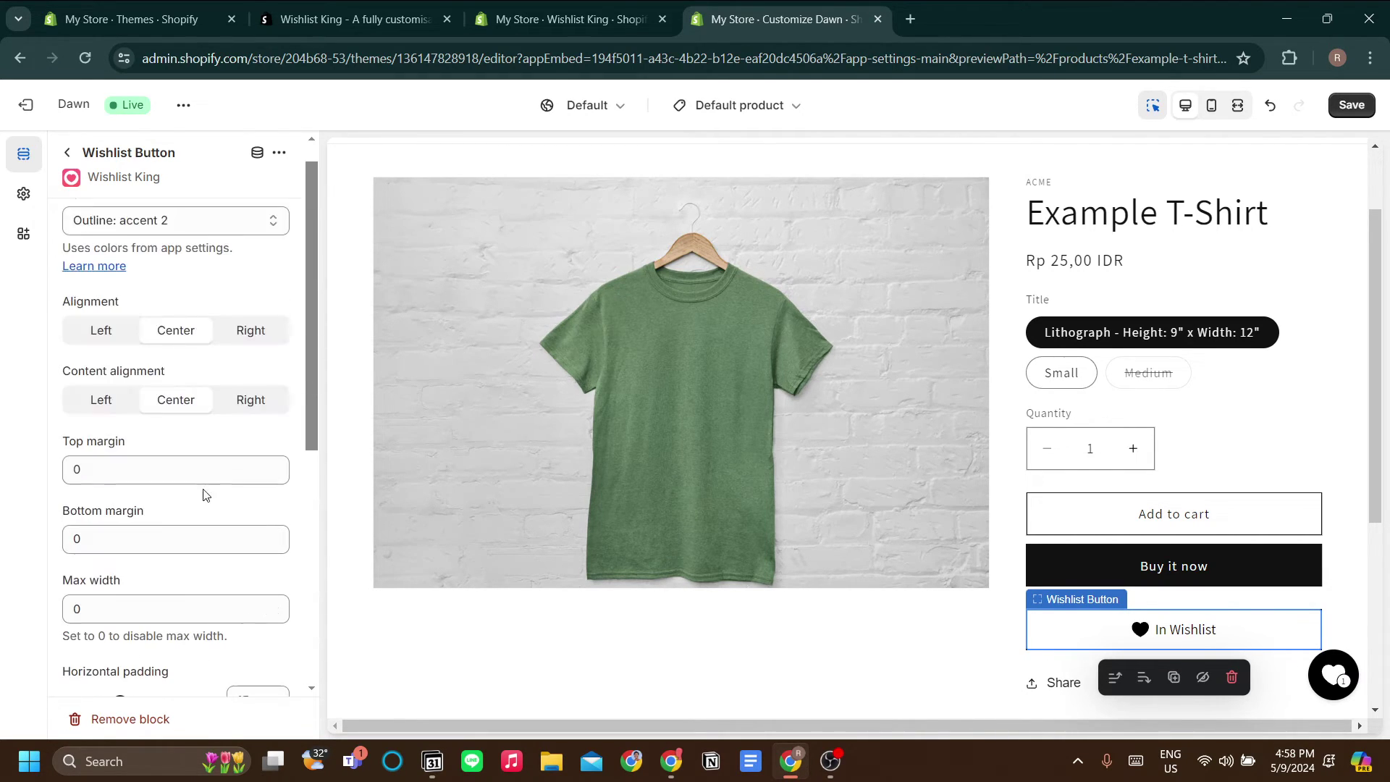
pyautogui.scroll(-5, 176, 289)
pyautogui.click(253, 551)
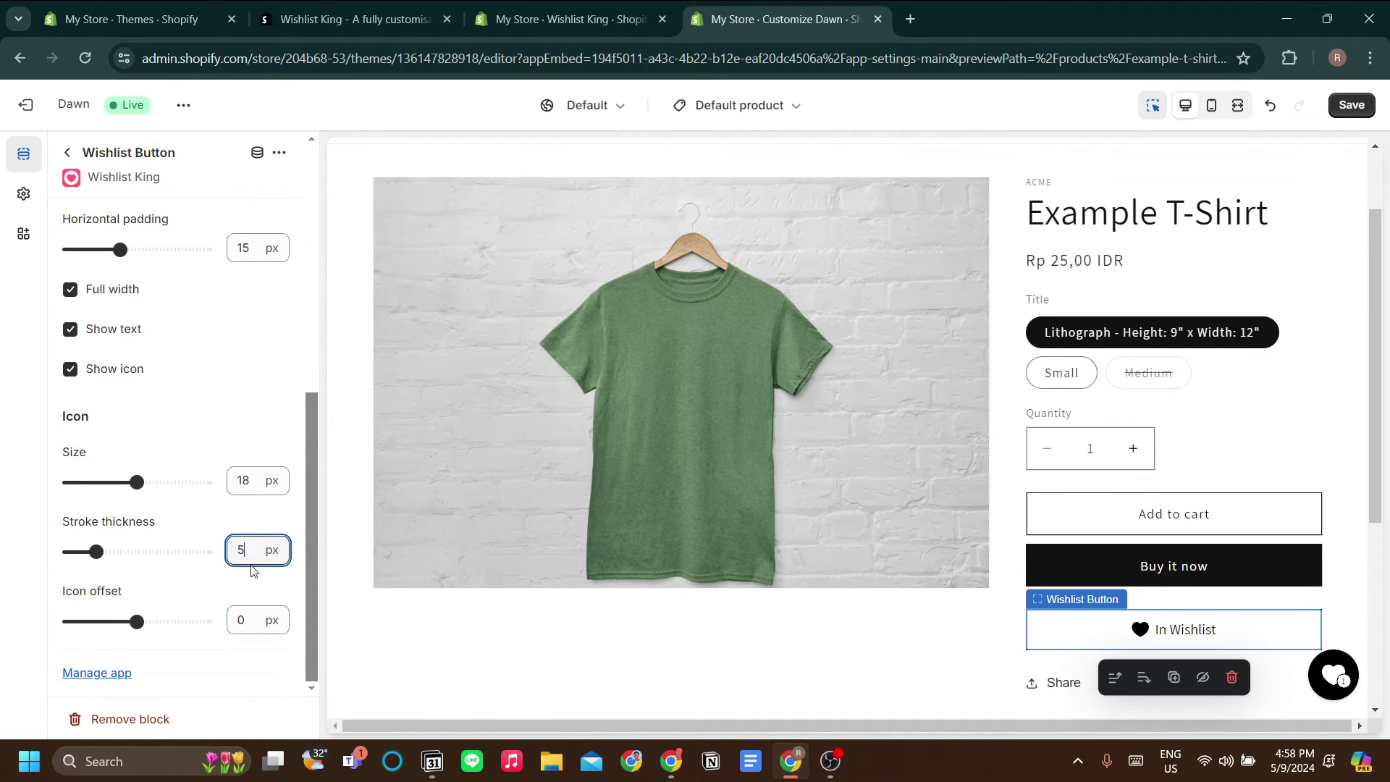
pyautogui.write('5')
pyautogui.click(246, 456)
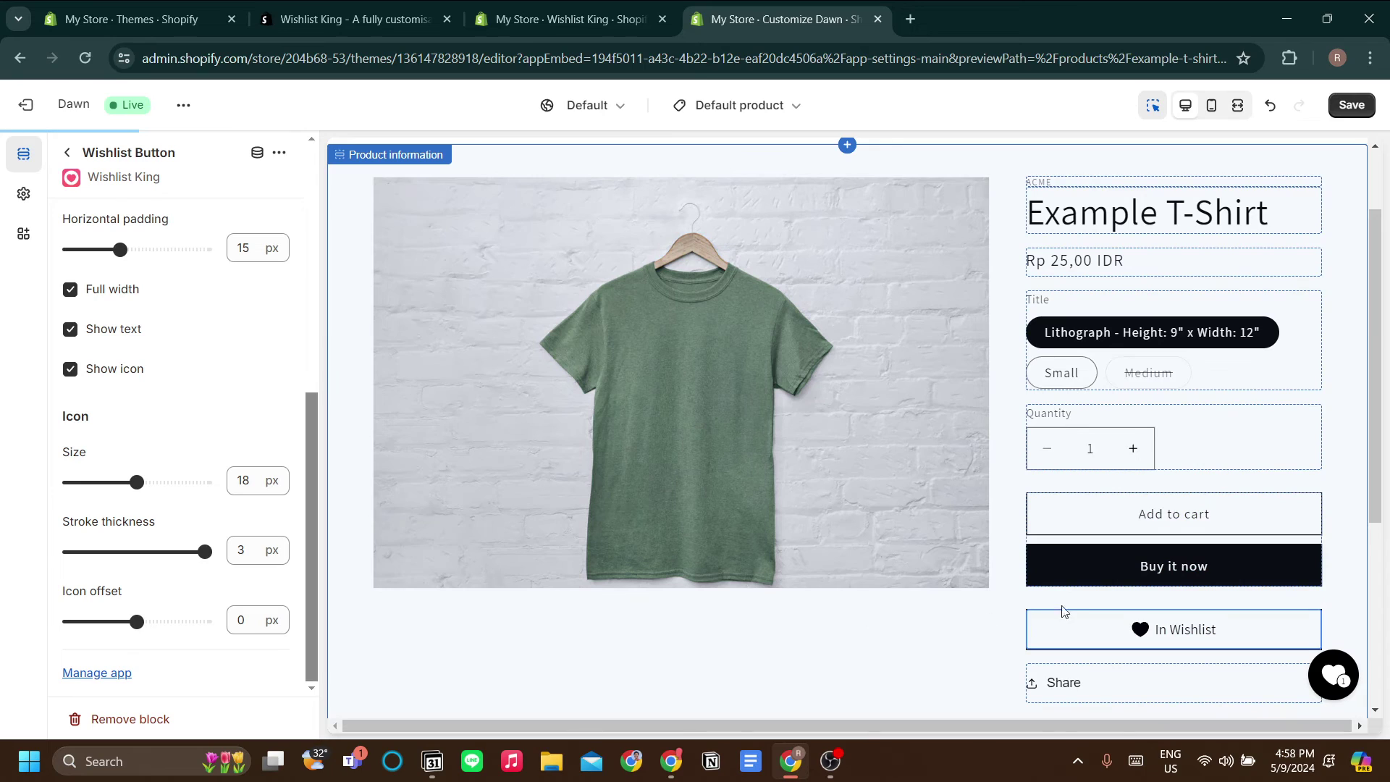
# Check the product page preview down to the footer section and leave the theme editor without saving.
pyautogui.scroll(-1, 1058, 608)
pyautogui.scroll(-1, 1058, 609)
pyautogui.click(1126, 686)
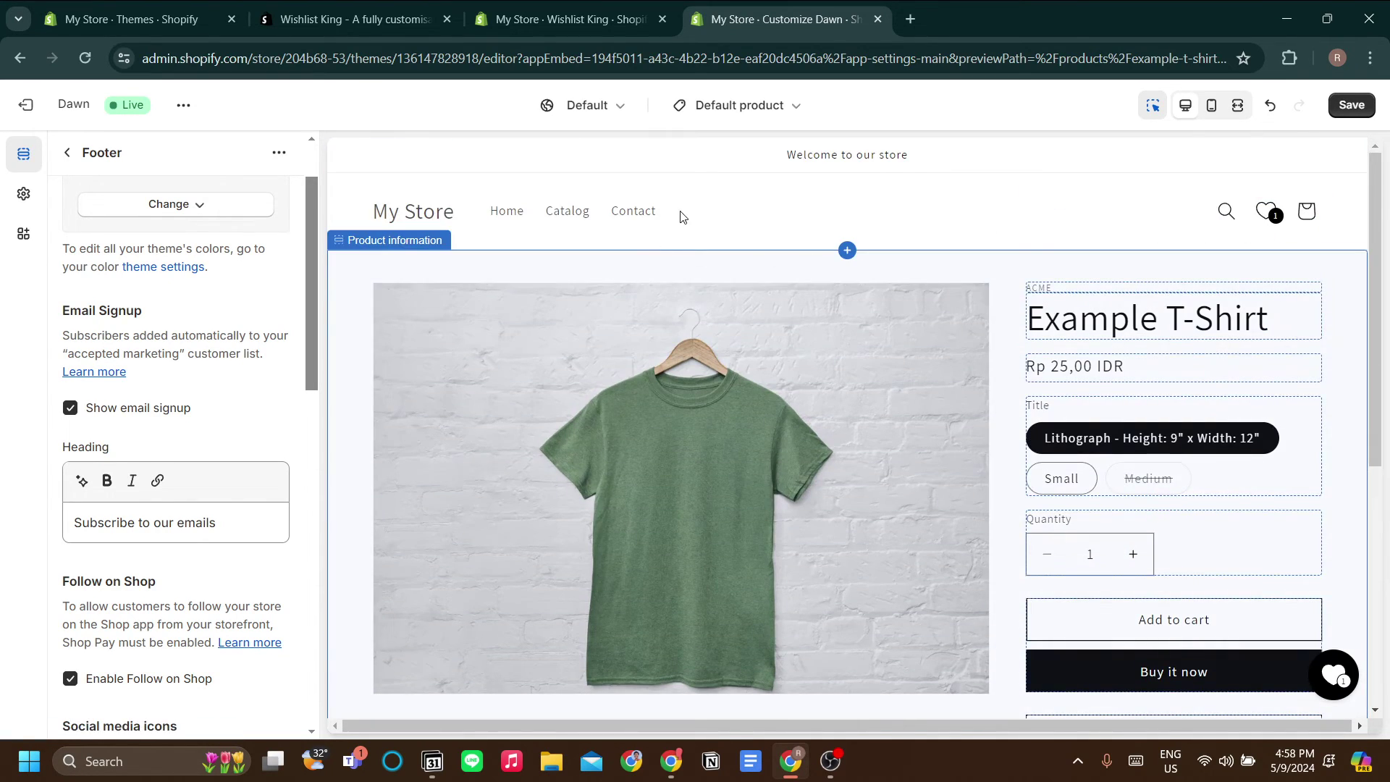
pyautogui.scroll(-3, 683, 217)
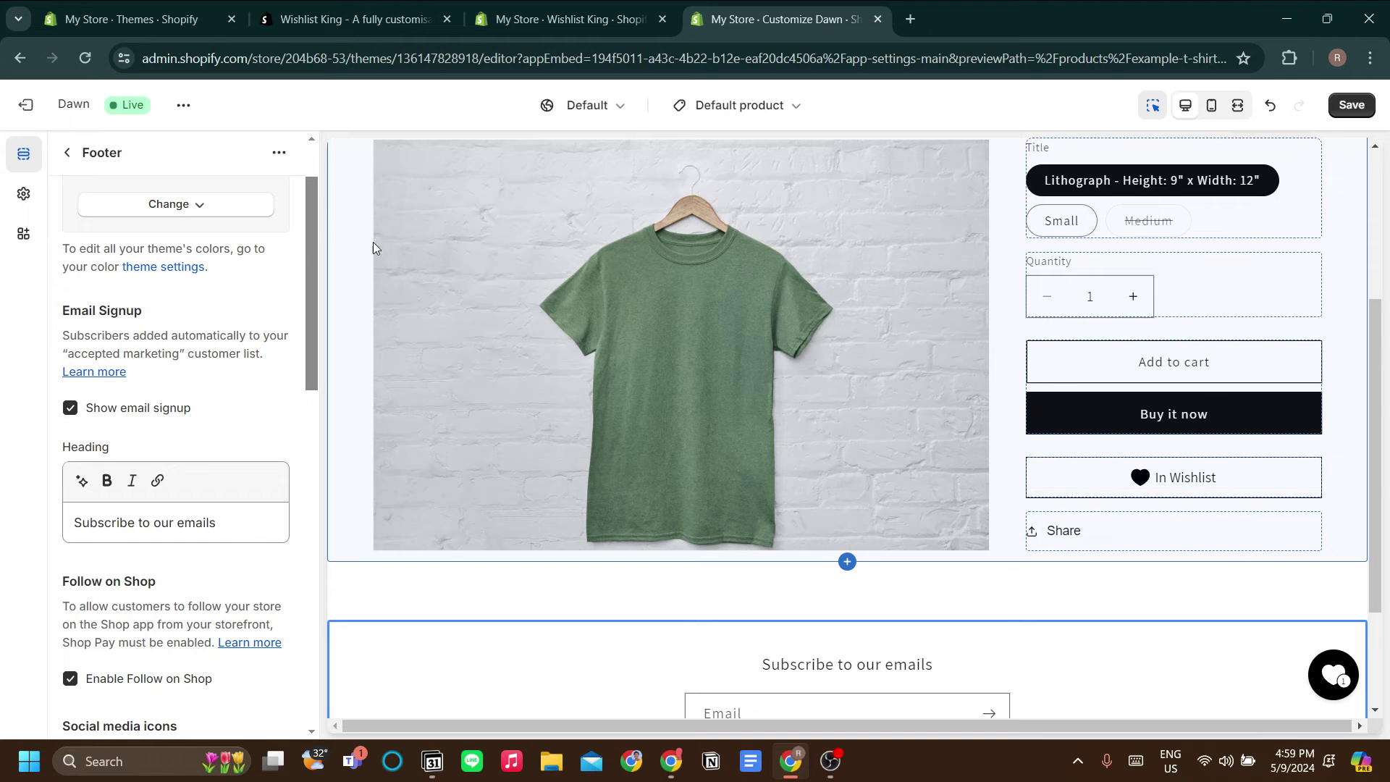
pyautogui.click(25, 104)
pyautogui.click(888, 459)
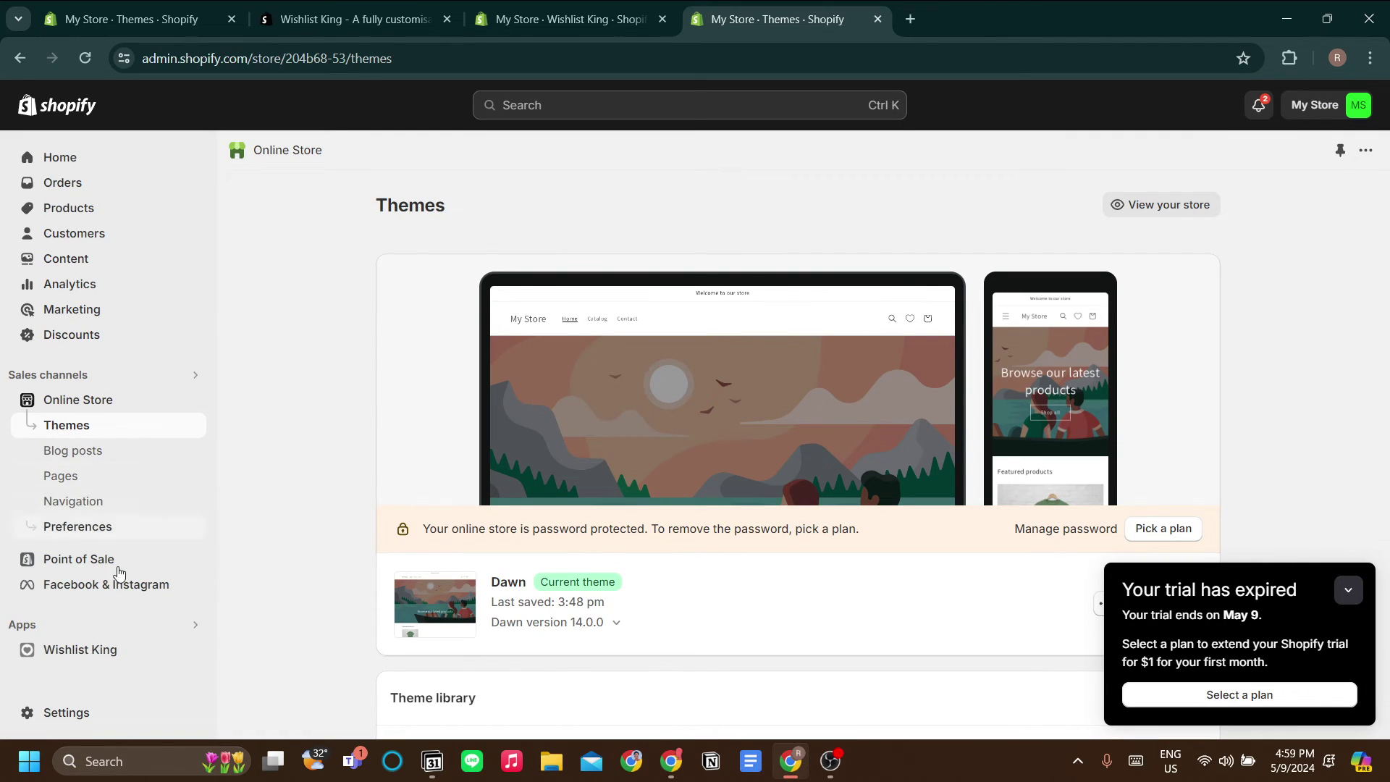
# Open the Wishlist King app and bring up the Klaviyo docs from its integrations.
pyautogui.click(133, 650)
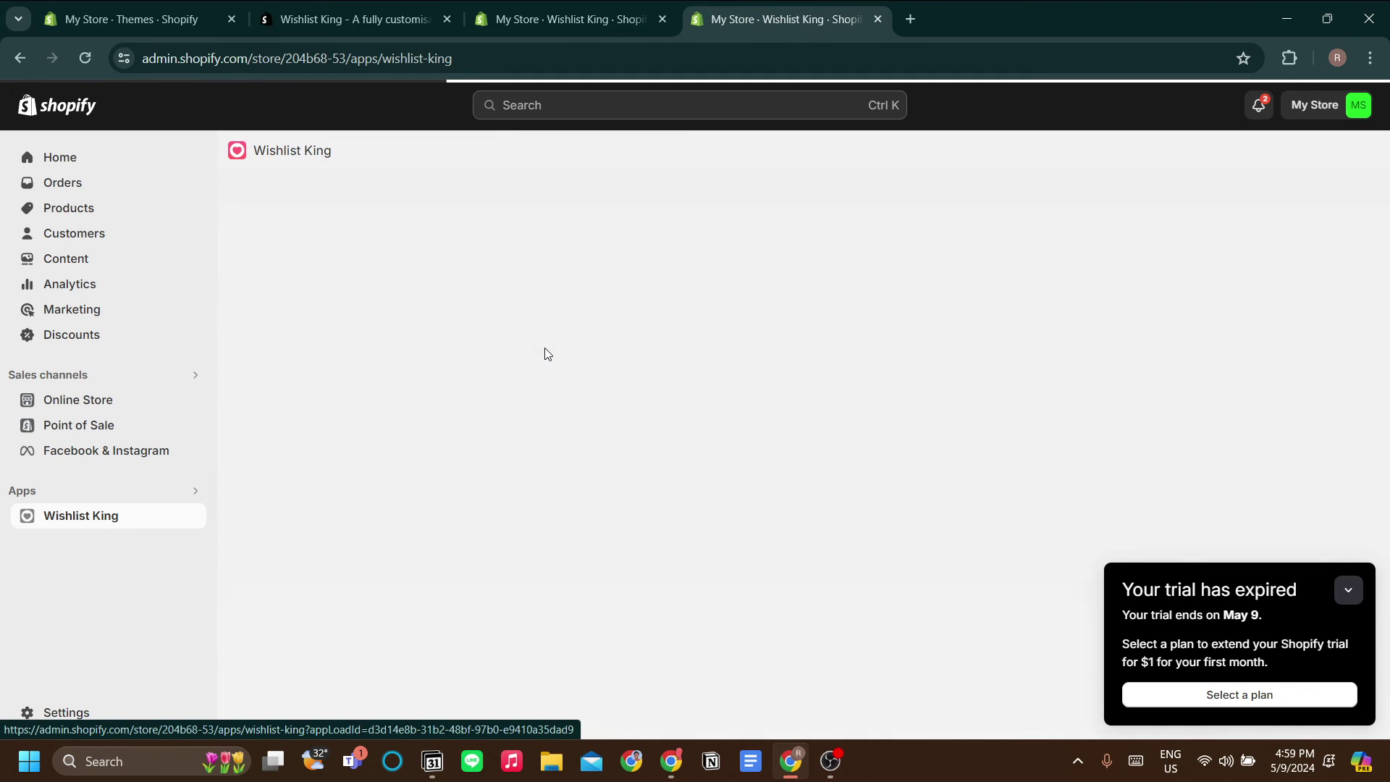
pyautogui.scroll(-5, 609, 334)
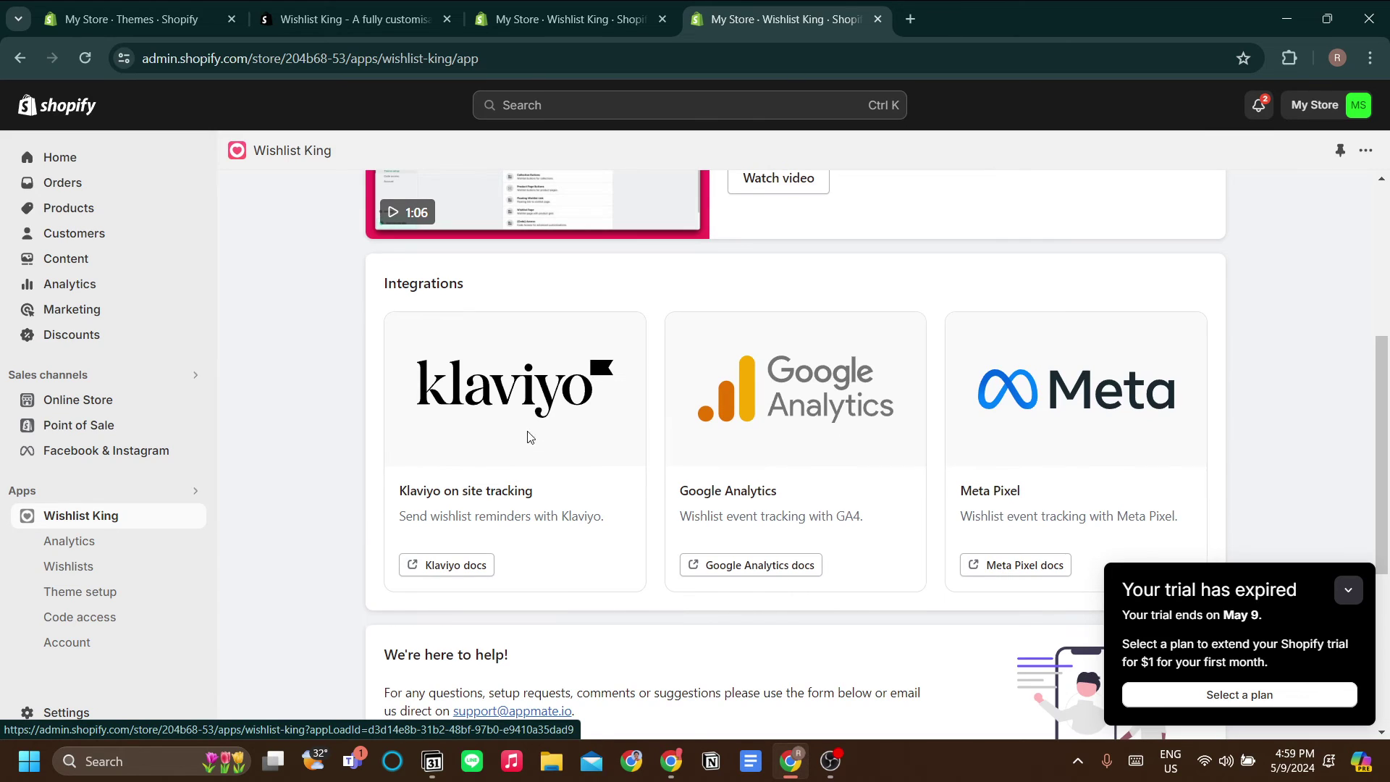
pyautogui.scroll(-1, 490, 507)
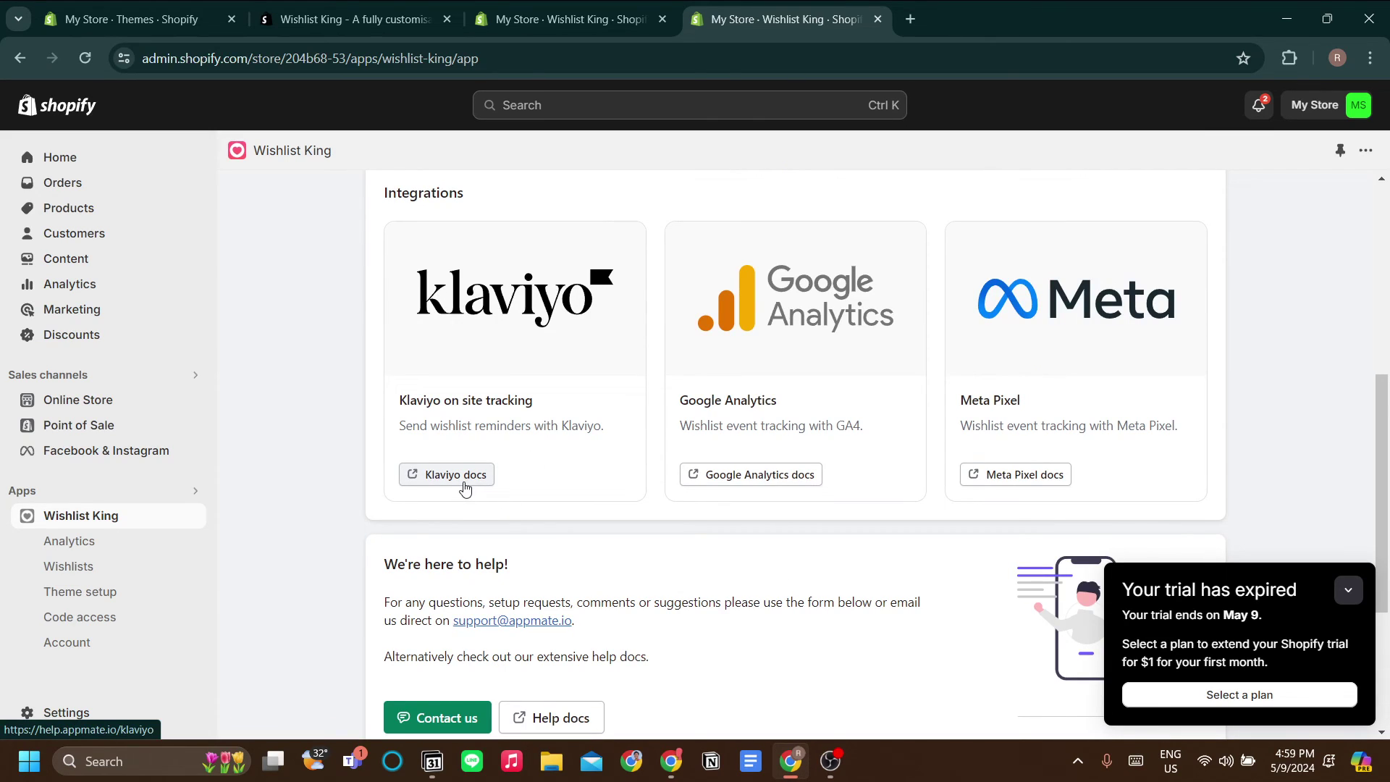
pyautogui.click(465, 488)
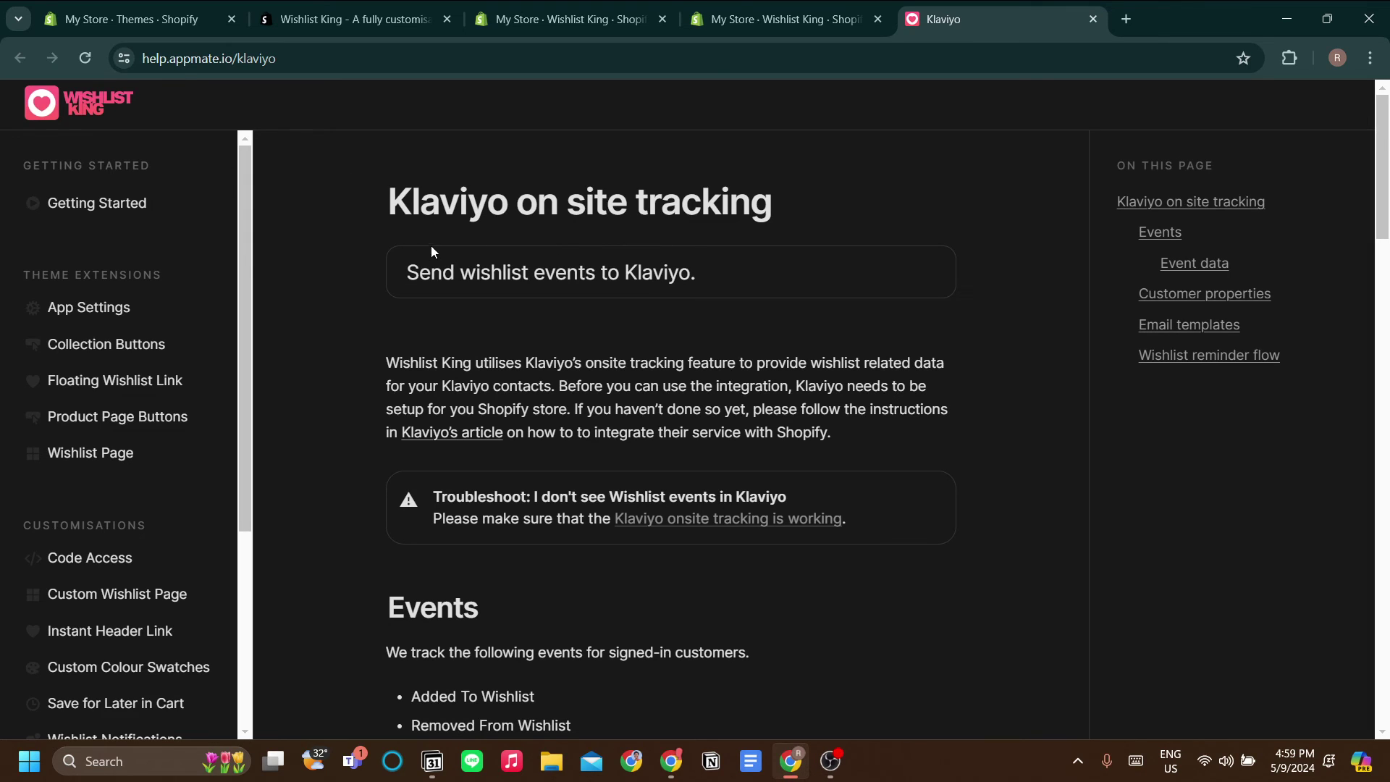
# Examine the Klaviyo on site tracking introduction and the wishlist events it covers.
pyautogui.moveTo(429, 268); pyautogui.dragTo(742, 317)
pyautogui.click(753, 340)
pyautogui.scroll(-2, 751, 340)
pyautogui.scroll(2, 750, 340)
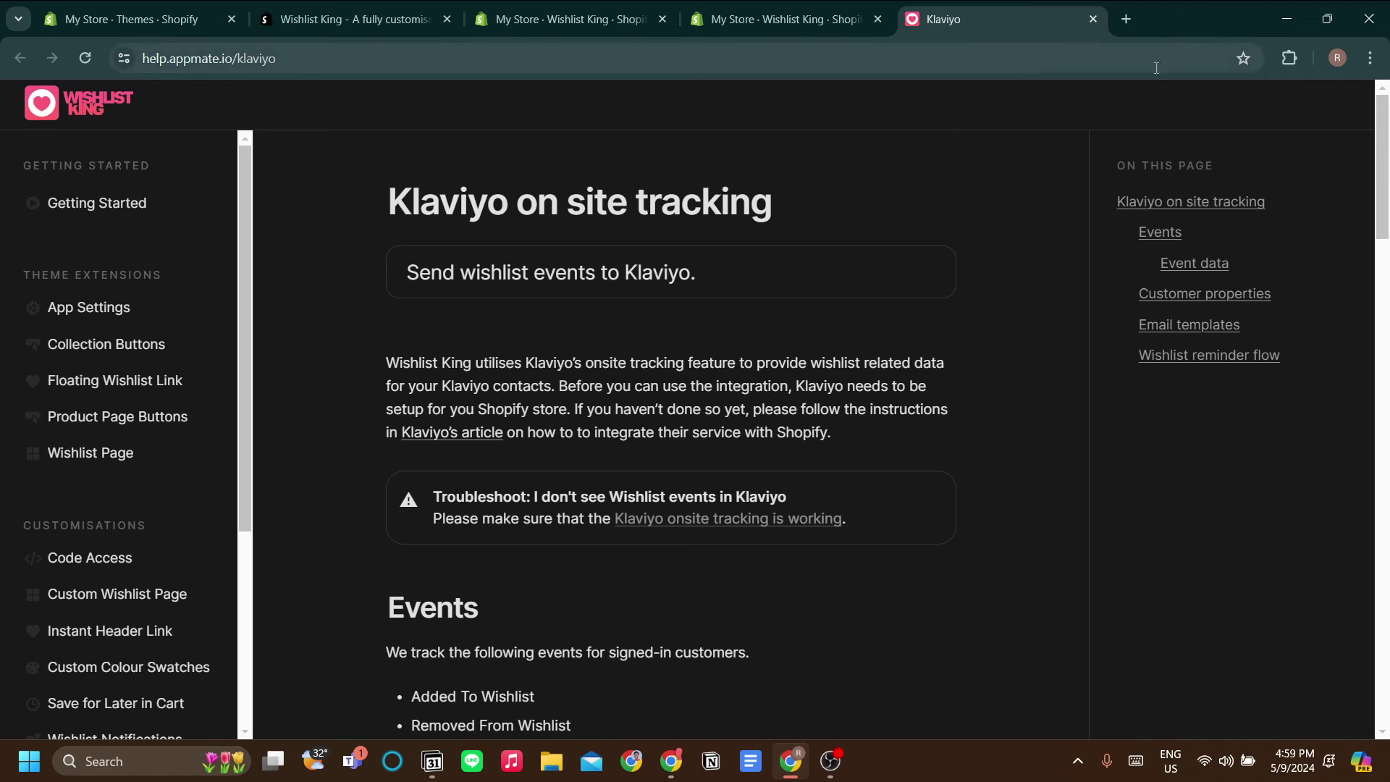
pyautogui.scroll(-2, 900, 361)
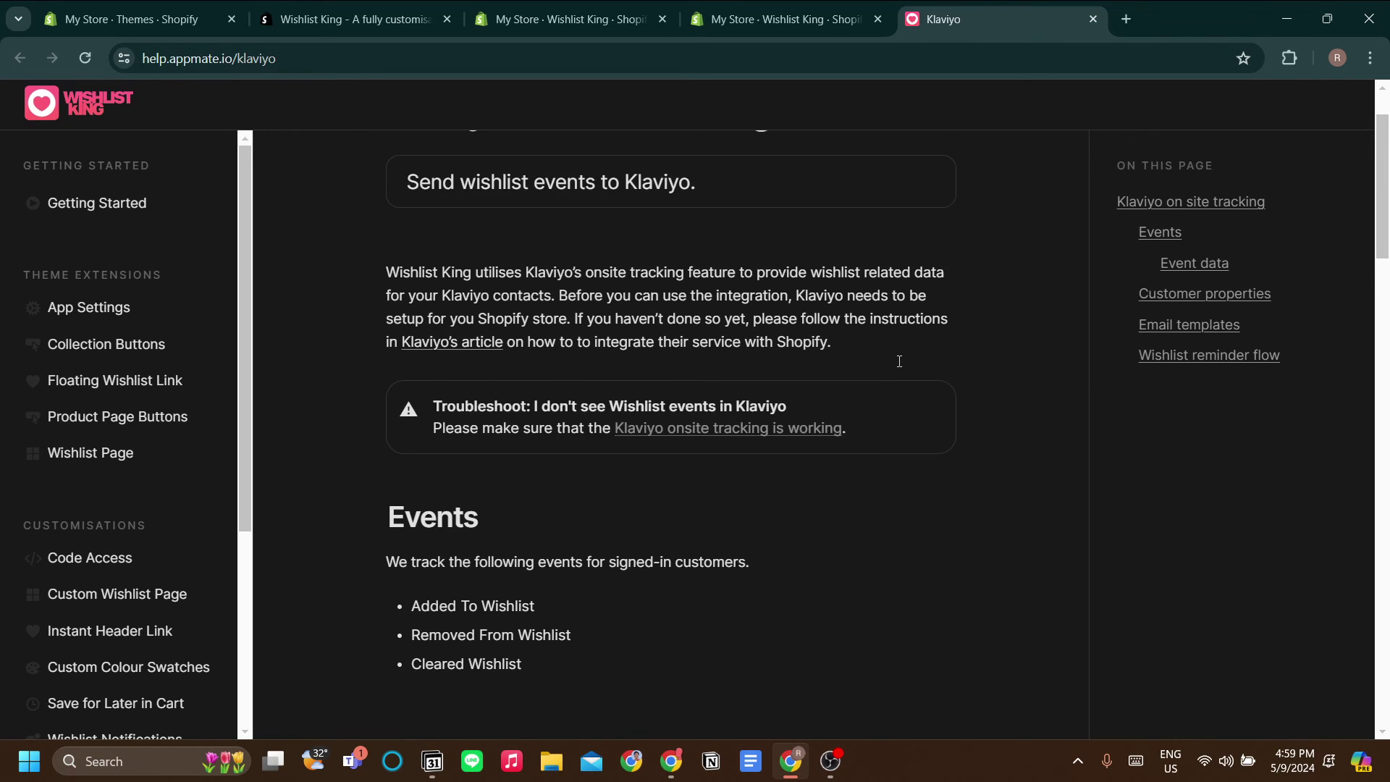
pyautogui.scroll(-2, 891, 341)
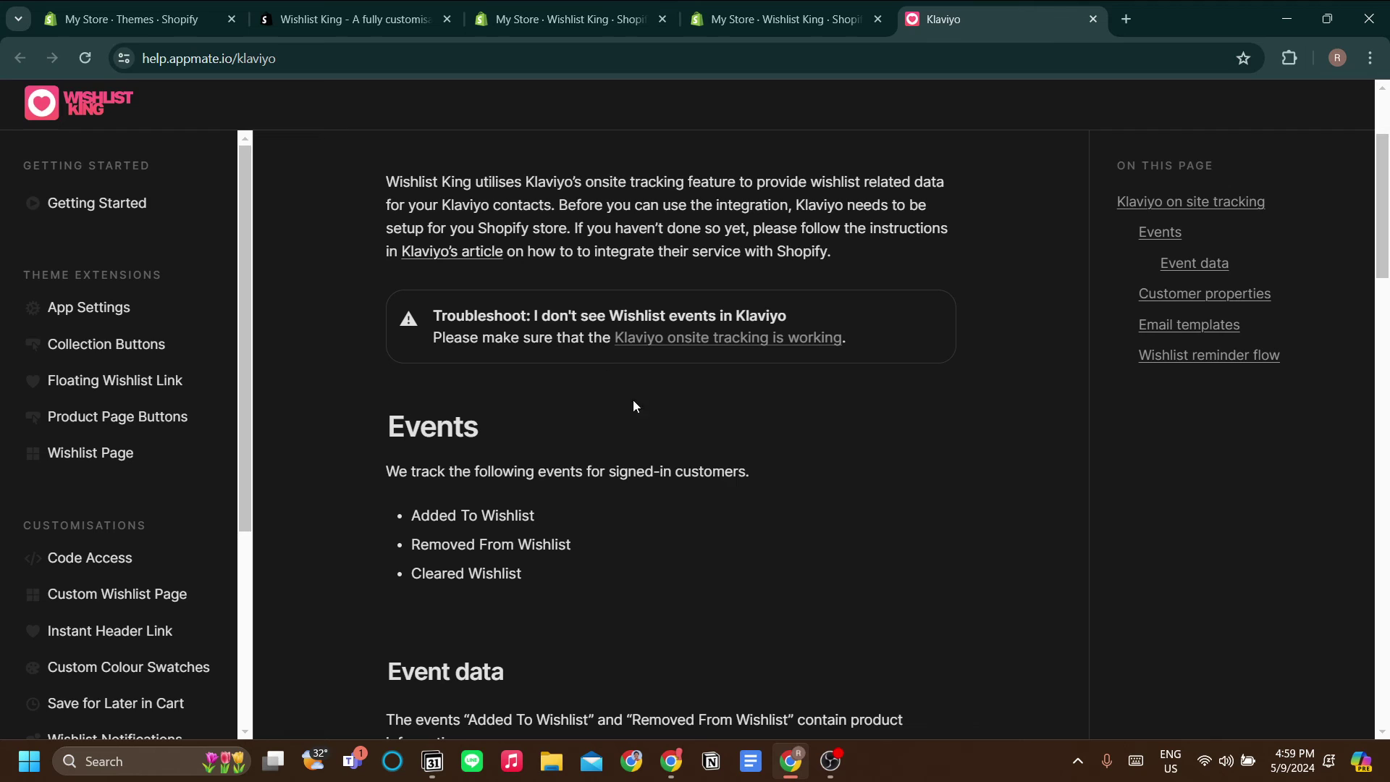
pyautogui.scroll(-6, 623, 395)
pyautogui.scroll(10, 676, 466)
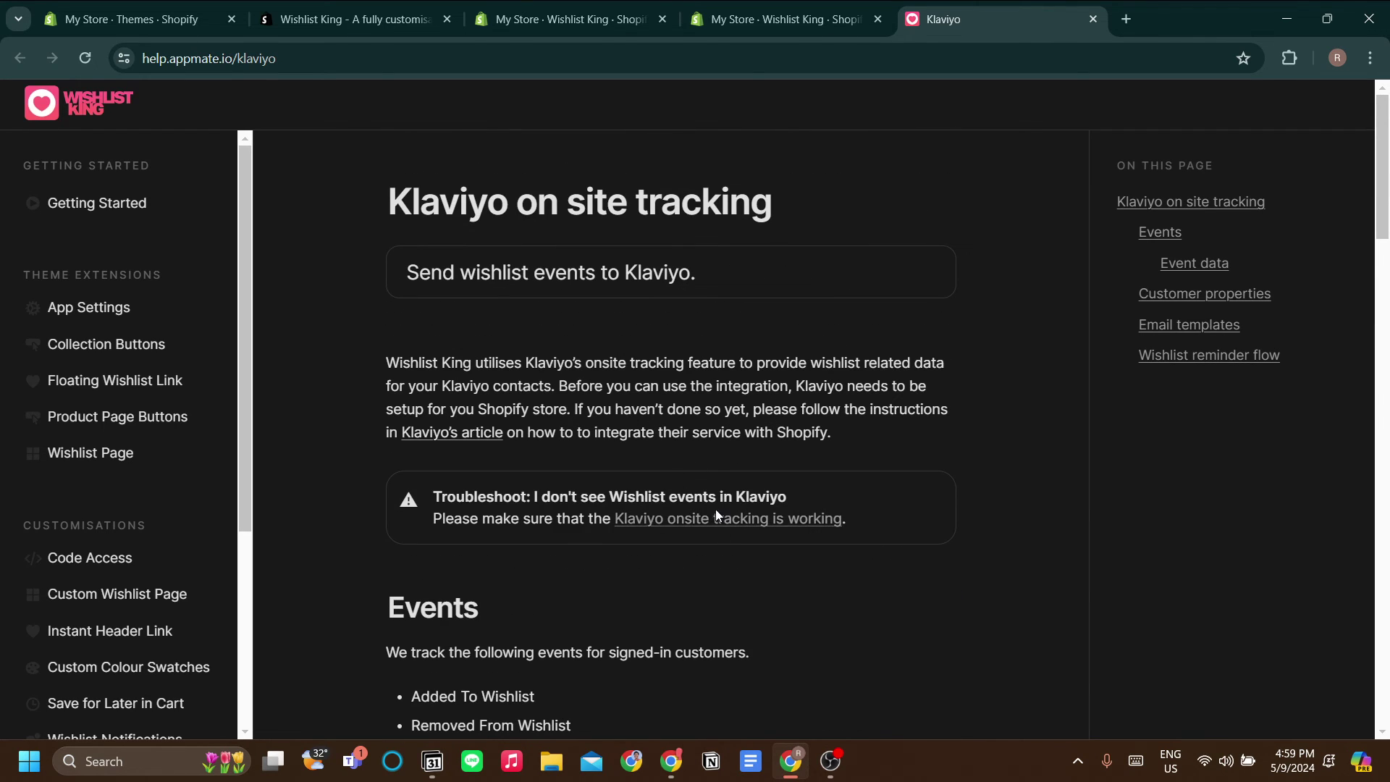
pyautogui.moveTo(403, 210); pyautogui.dragTo(868, 237)
pyautogui.click(796, 380)
# Examine the Klaviyo docs on customer properties, email template code and the wishlist reminder flow.
pyautogui.scroll(-20, 822, 427)
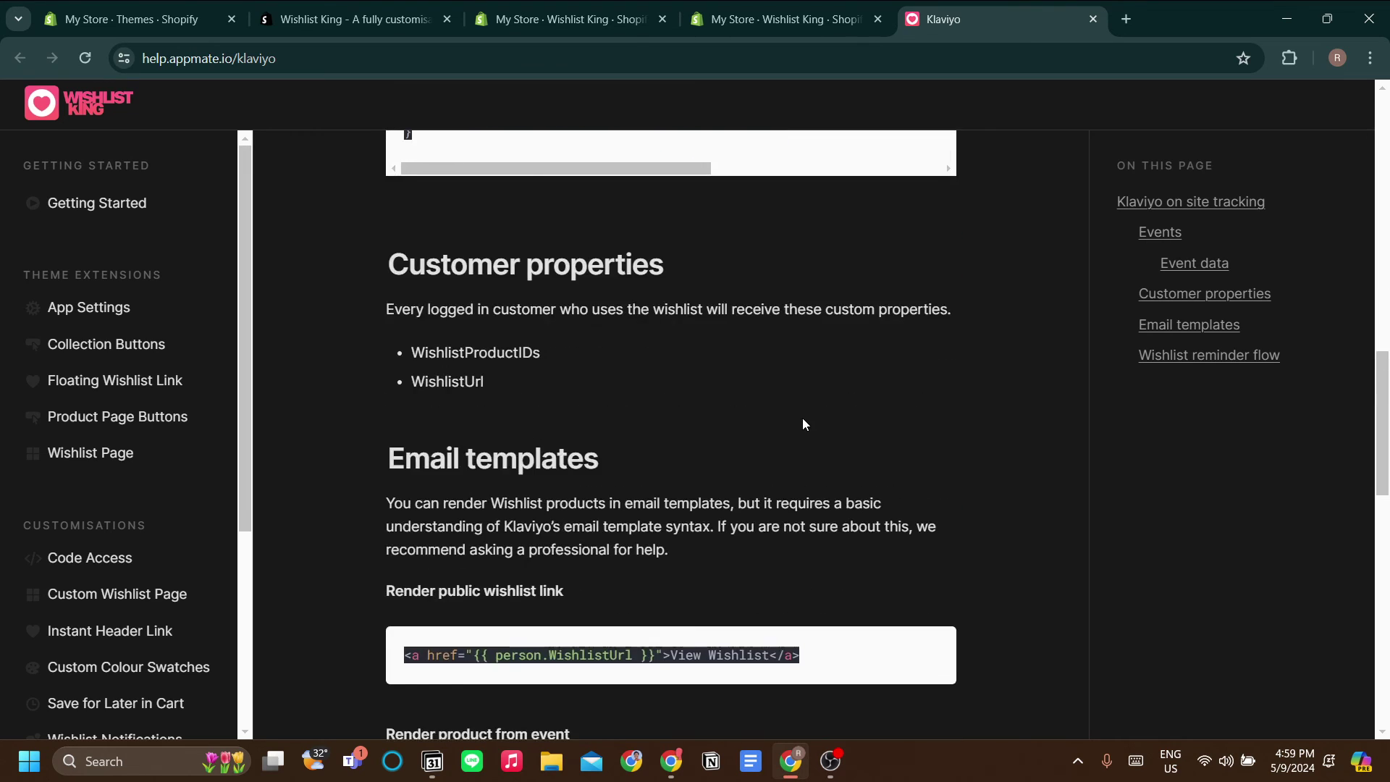
pyautogui.scroll(-4, 801, 425)
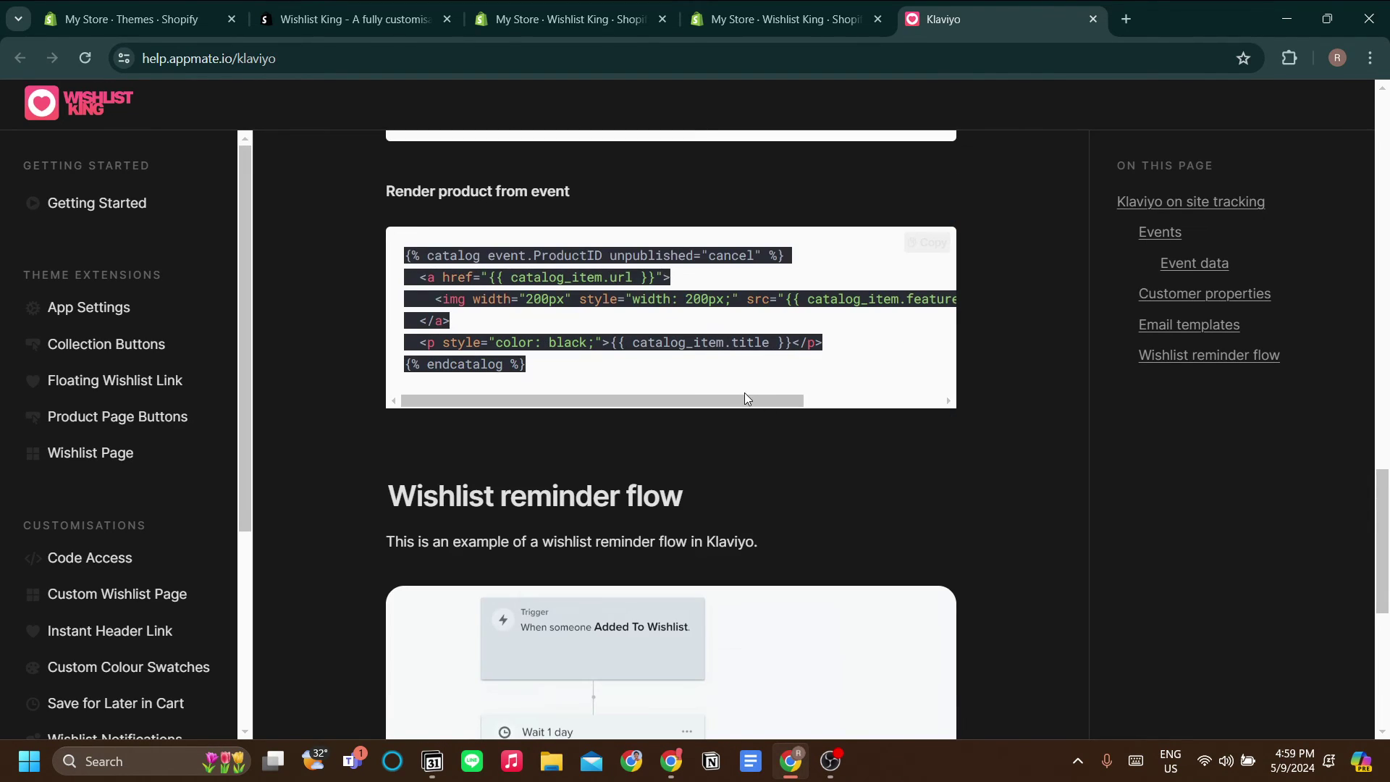
pyautogui.scroll(-4, 749, 362)
pyautogui.scroll(5, 739, 432)
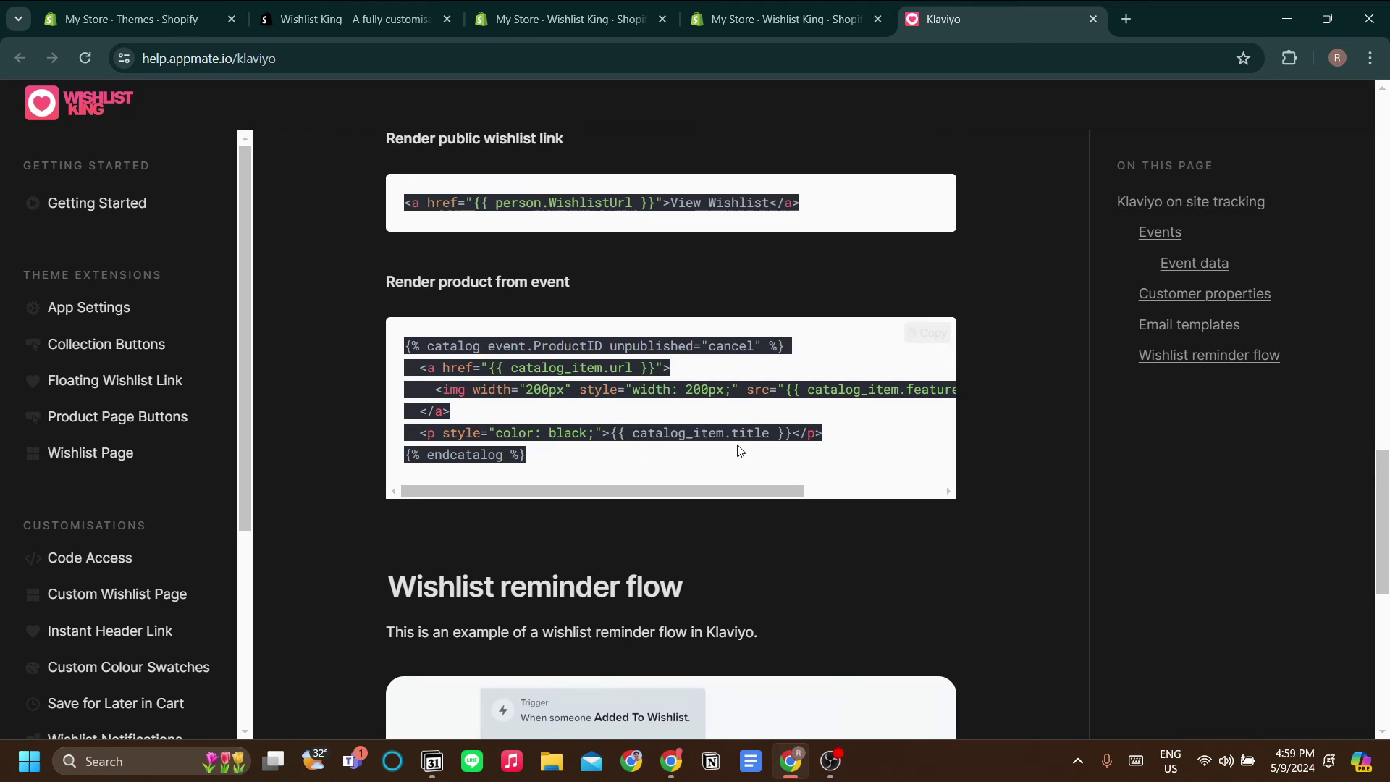
pyautogui.moveTo(740, 458); pyautogui.dragTo(542, 341)
pyautogui.scroll(7, 579, 379)
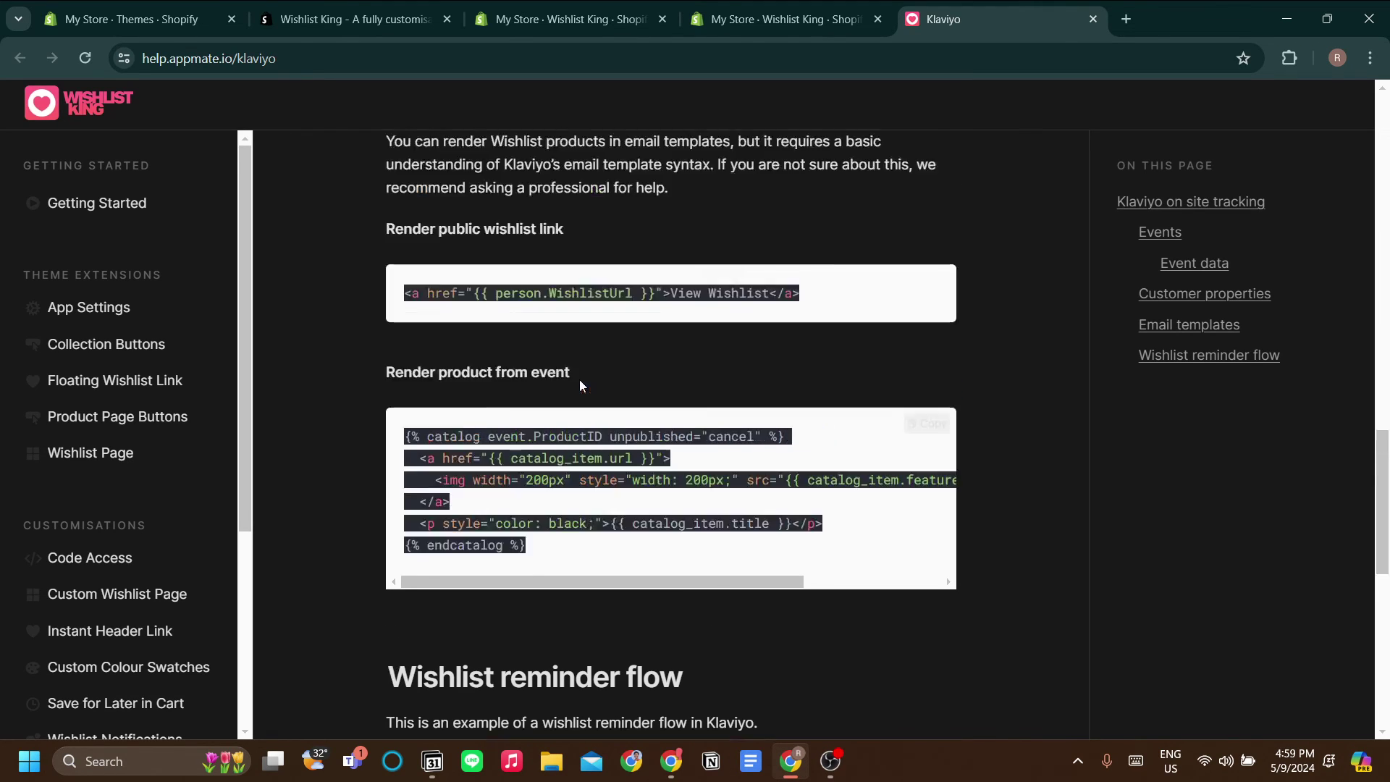
pyautogui.scroll(5, 579, 379)
pyautogui.scroll(-12, 572, 379)
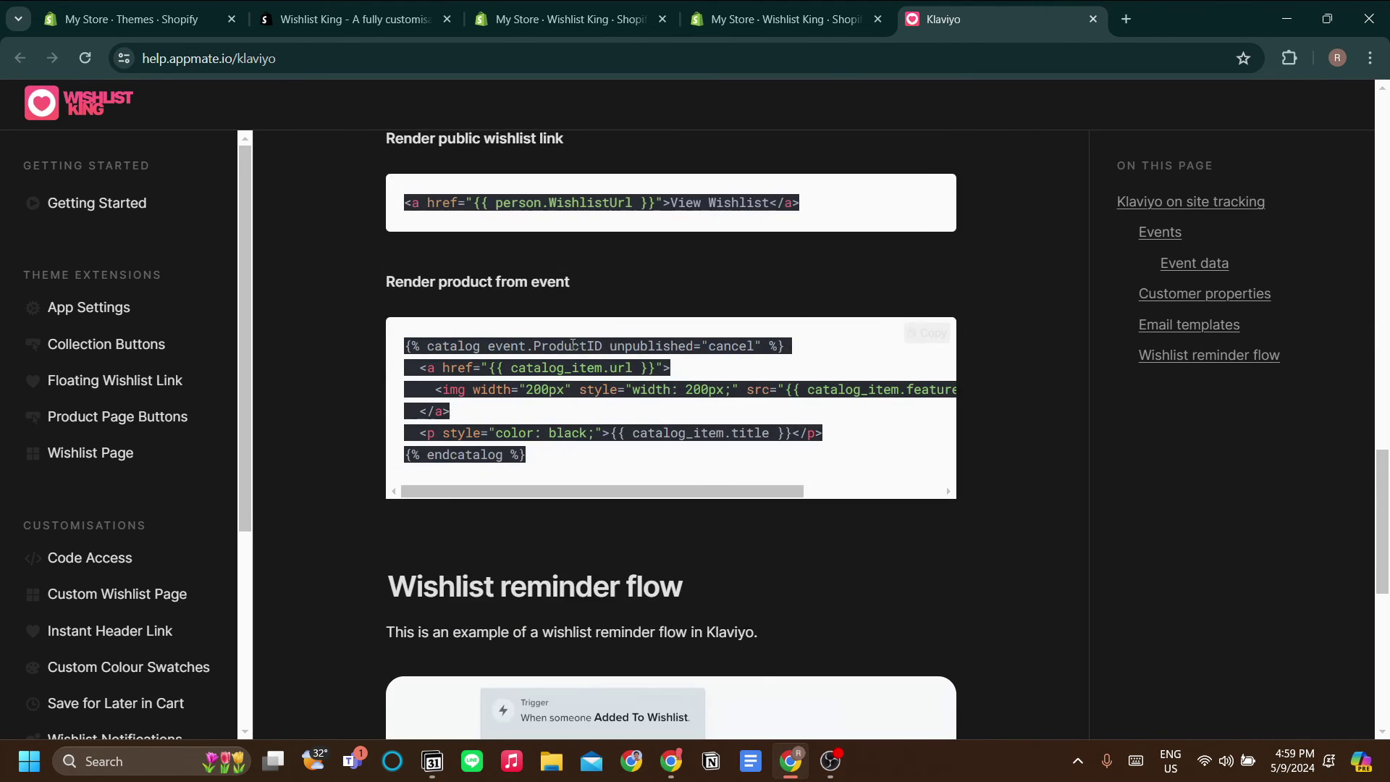
pyautogui.scroll(-5, 570, 376)
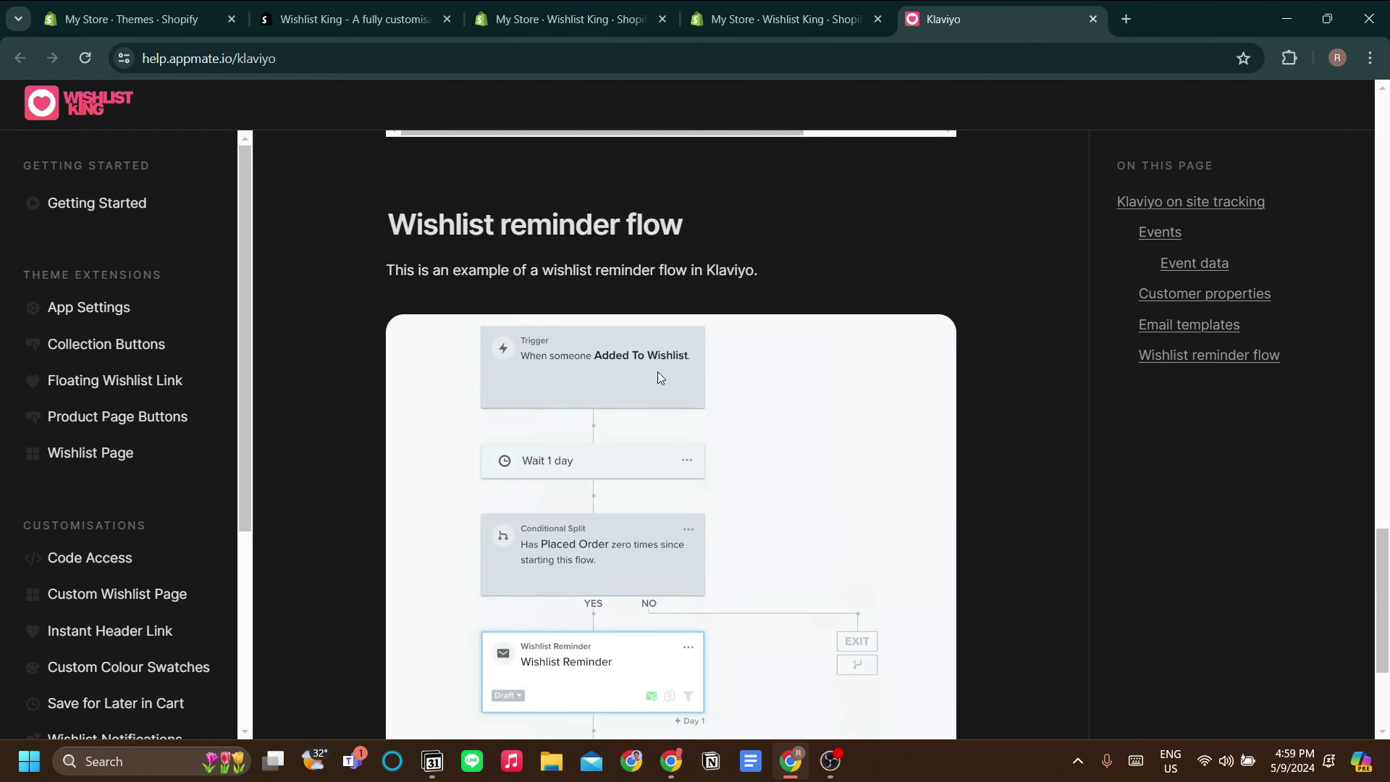
pyautogui.scroll(-3, 650, 376)
pyautogui.scroll(1, 742, 427)
# Return to the Shopify admin, view the Dawn theme's code editor and exit back to Themes.
pyautogui.click(735, 20)
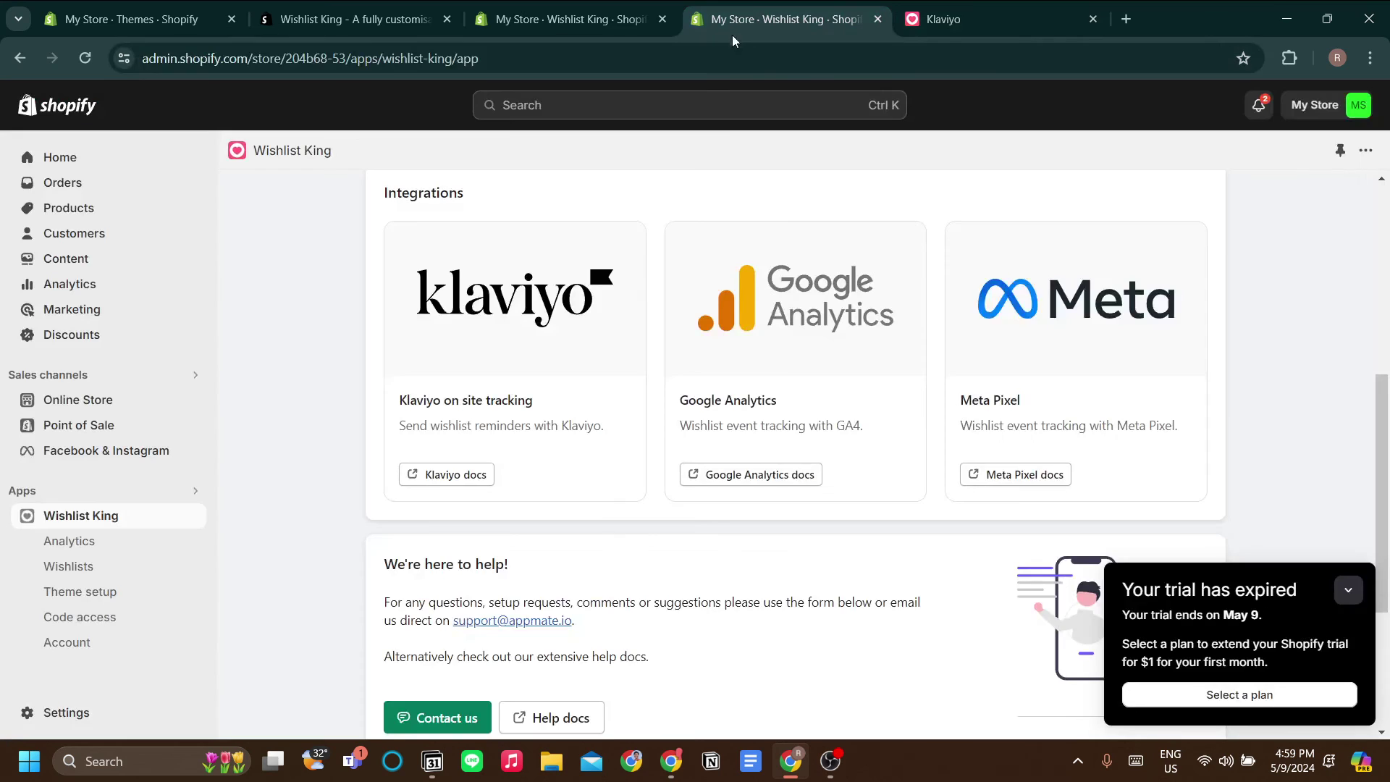
pyautogui.click(572, 19)
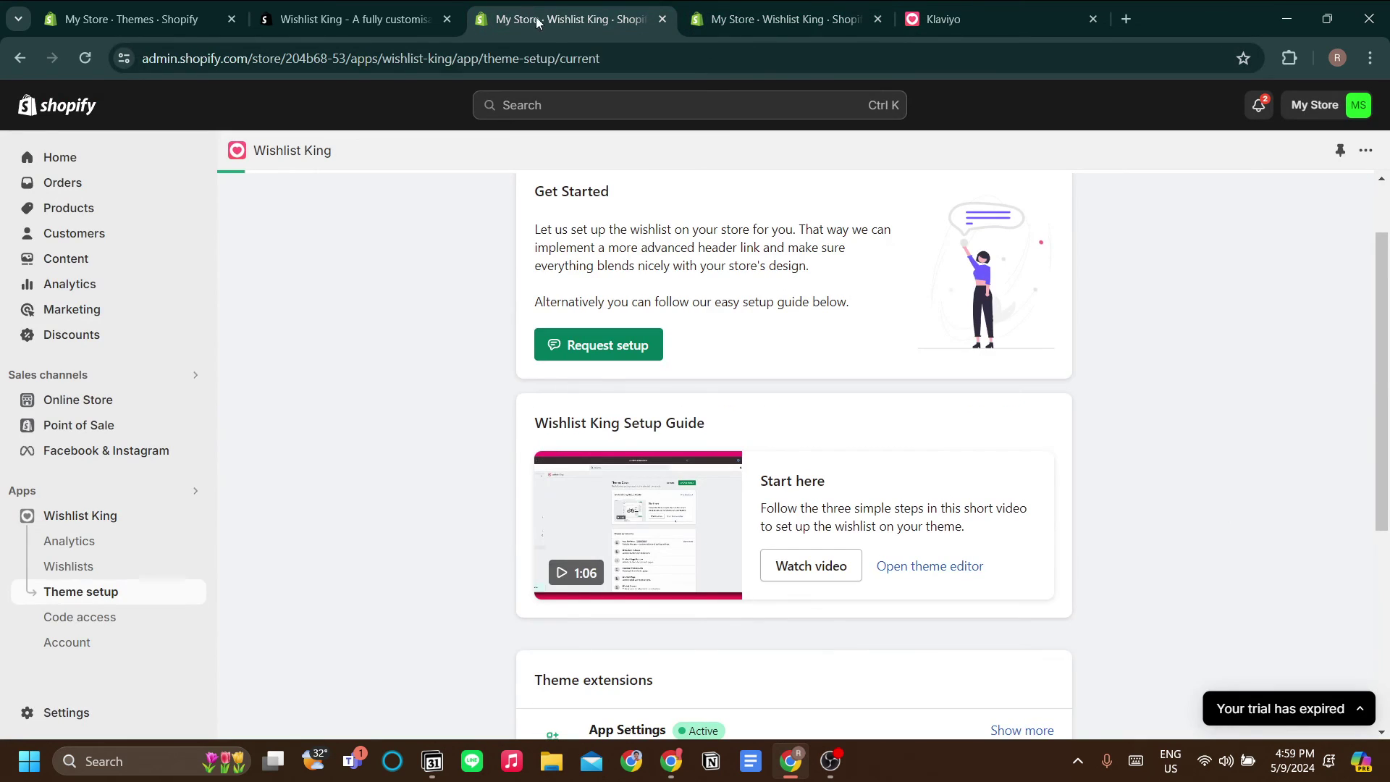
pyautogui.click(108, 402)
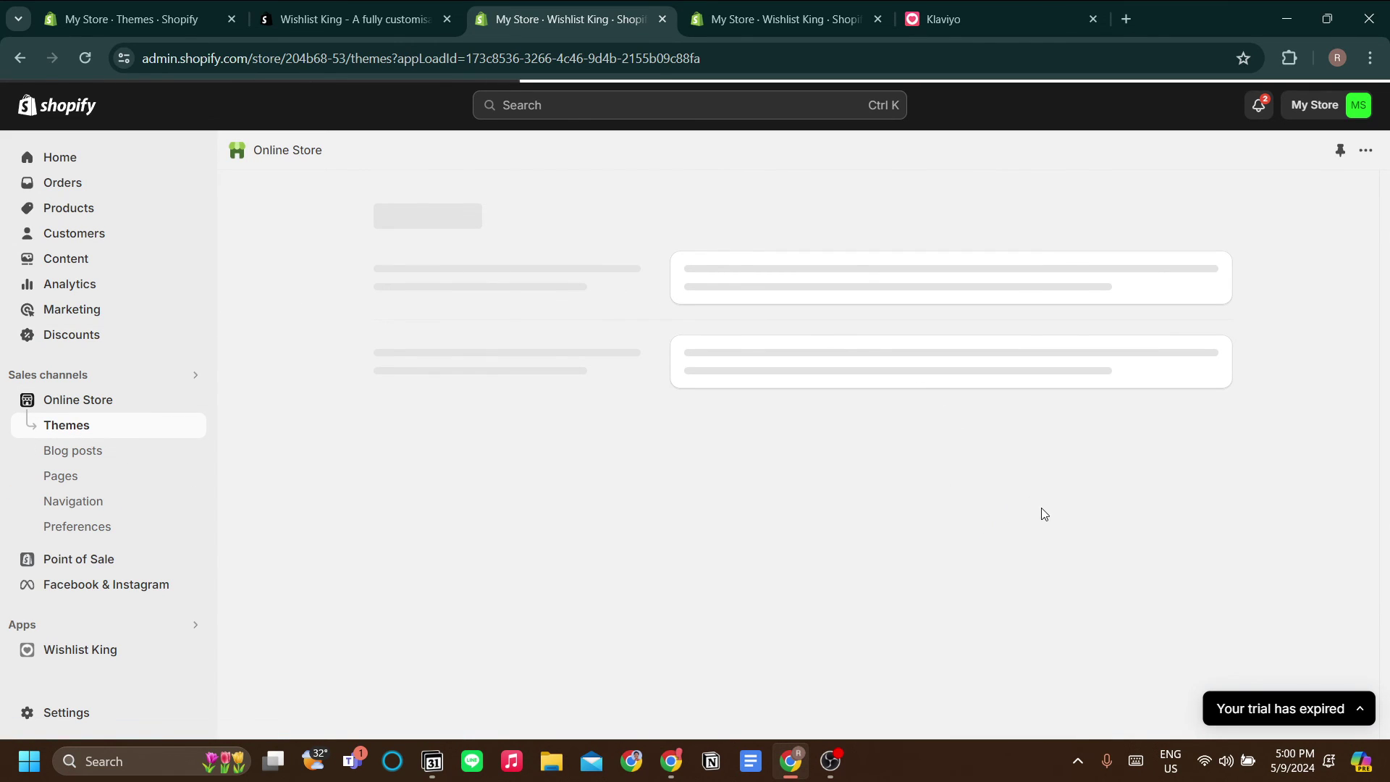
pyautogui.click(1105, 606)
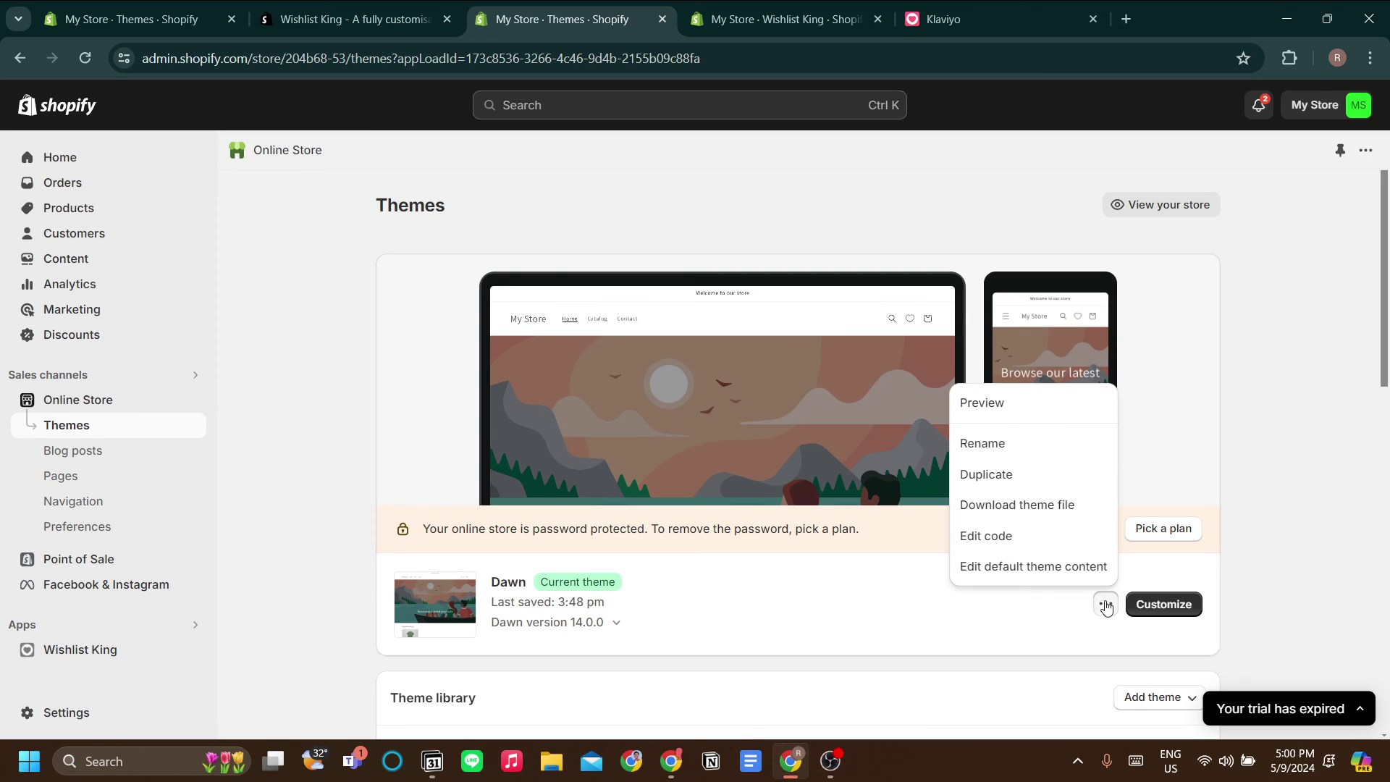
pyautogui.click(1027, 539)
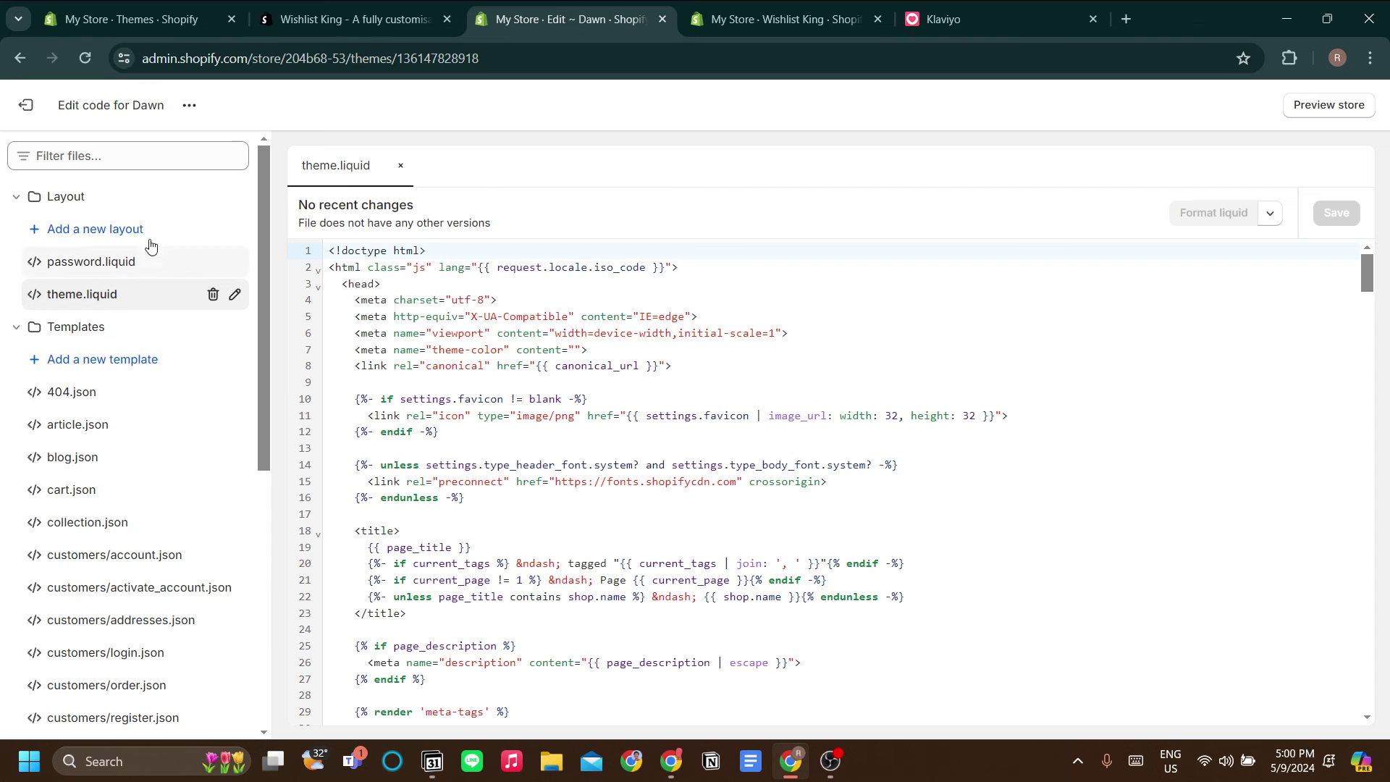
pyautogui.click(26, 105)
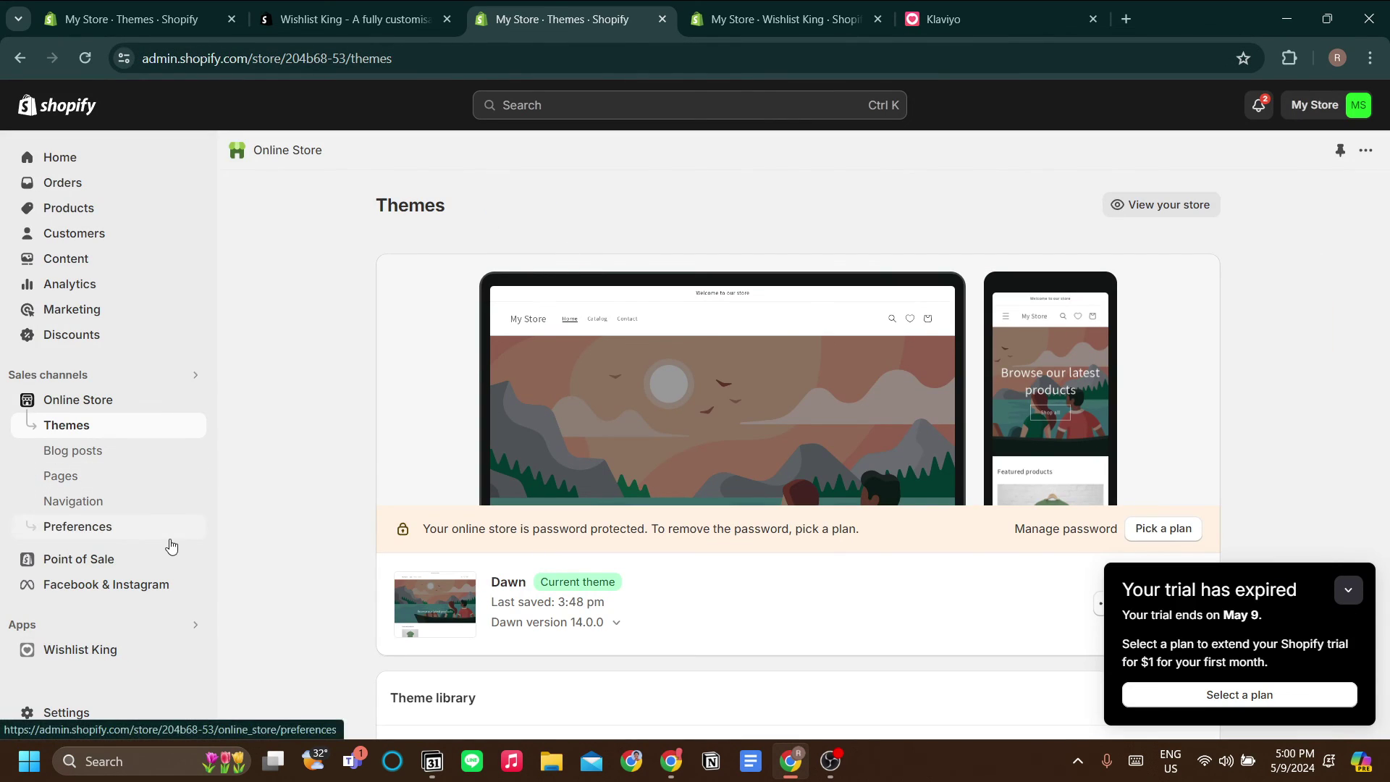
# Open Wishlist King's Analytics and examine wishlist sessions, most added products, new wishlists and products added.
pyautogui.click(80, 649)
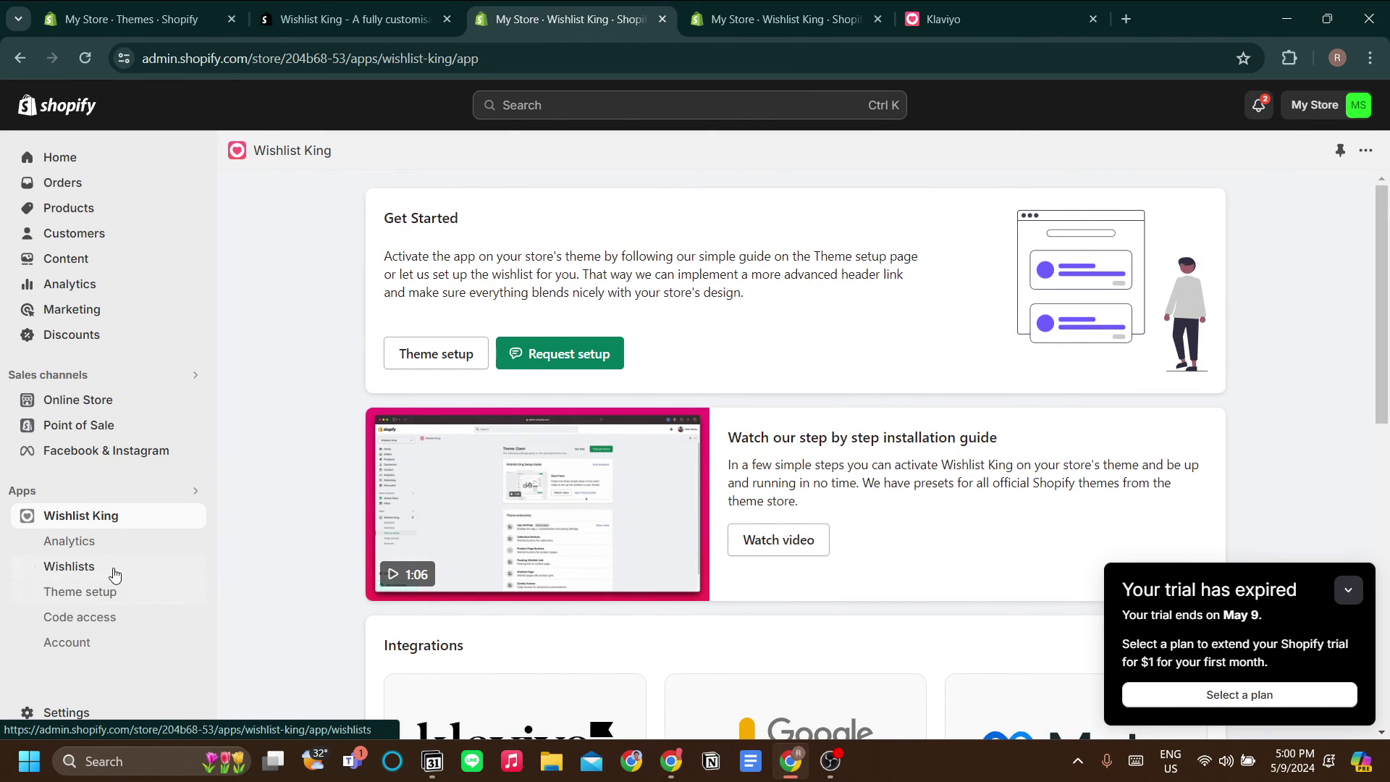
pyautogui.click(83, 541)
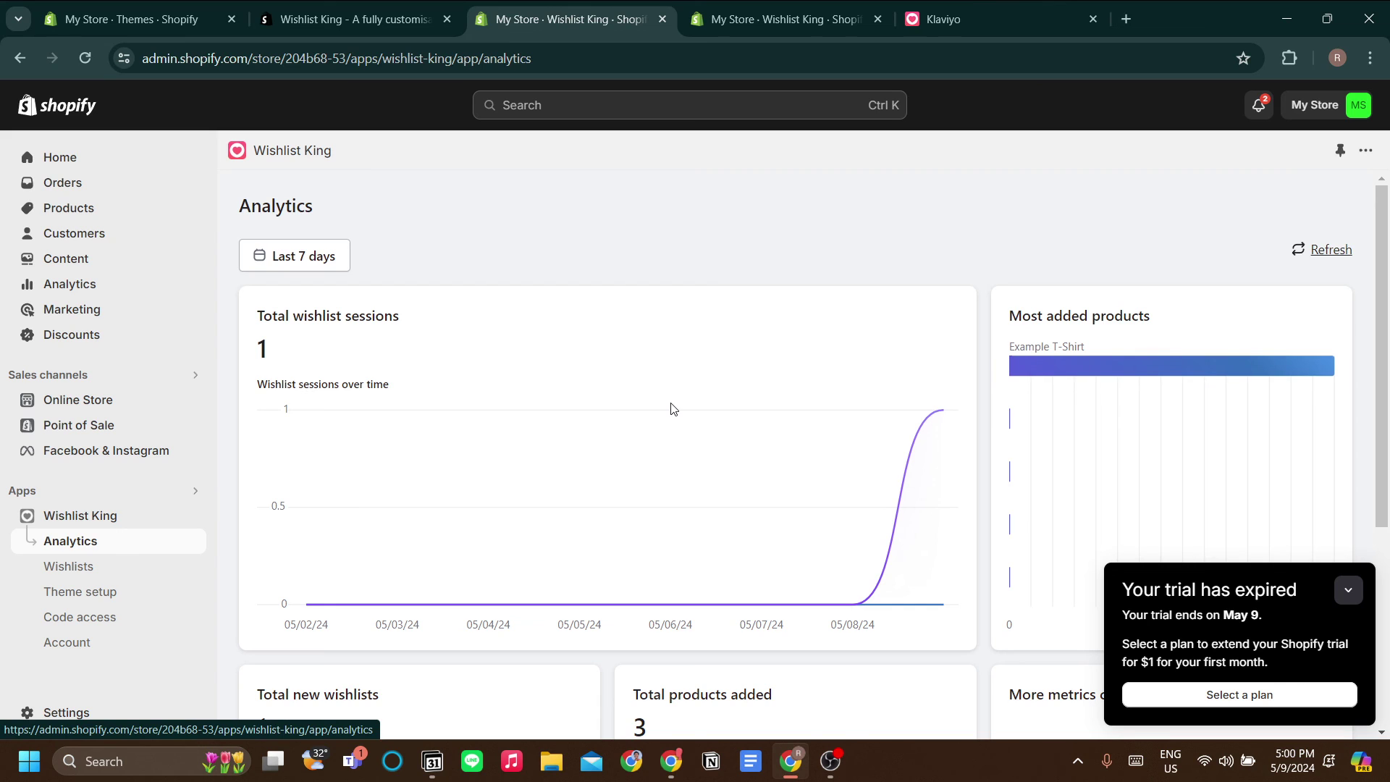
pyautogui.scroll(-5, 671, 410)
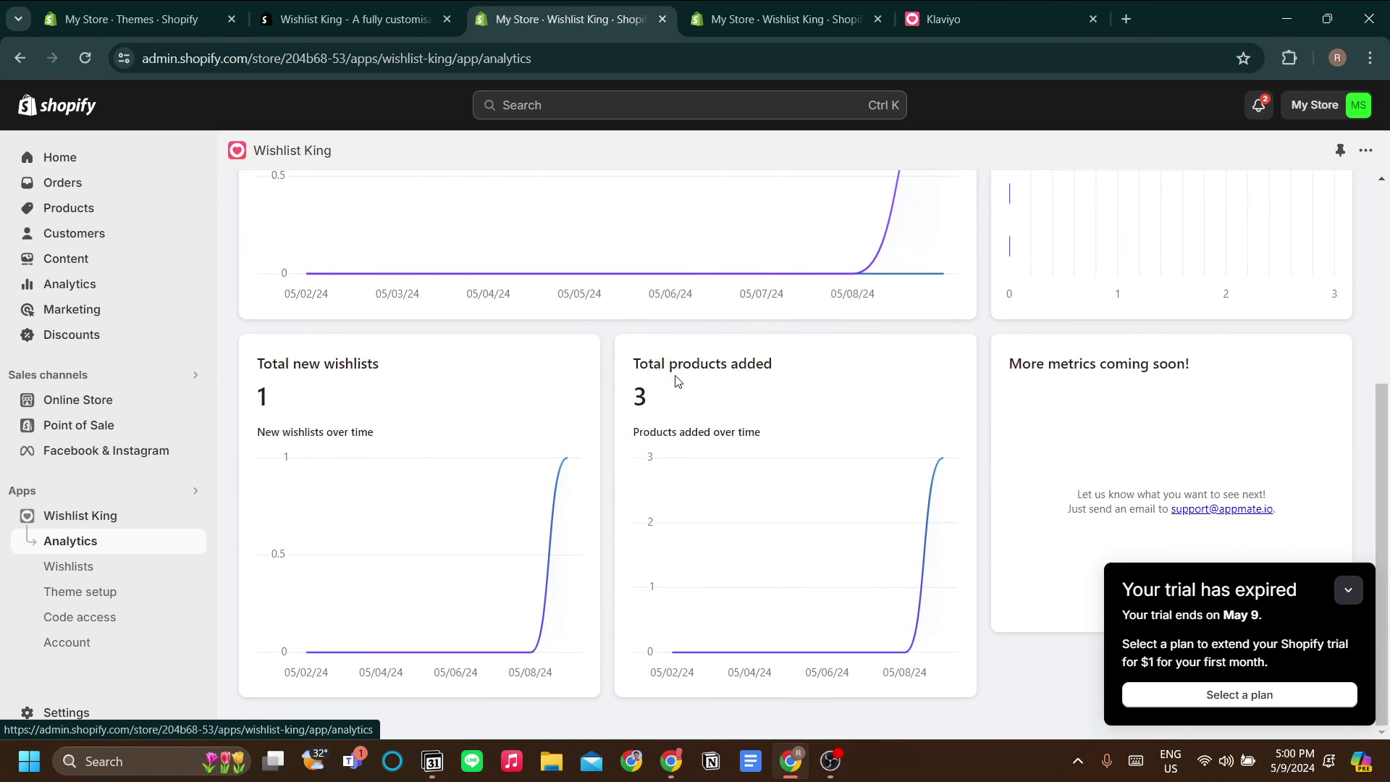
pyautogui.scroll(4, 781, 387)
pyautogui.scroll(-3, 698, 412)
pyautogui.scroll(4, 515, 403)
pyautogui.scroll(-1, 931, 407)
pyautogui.scroll(-1, 931, 406)
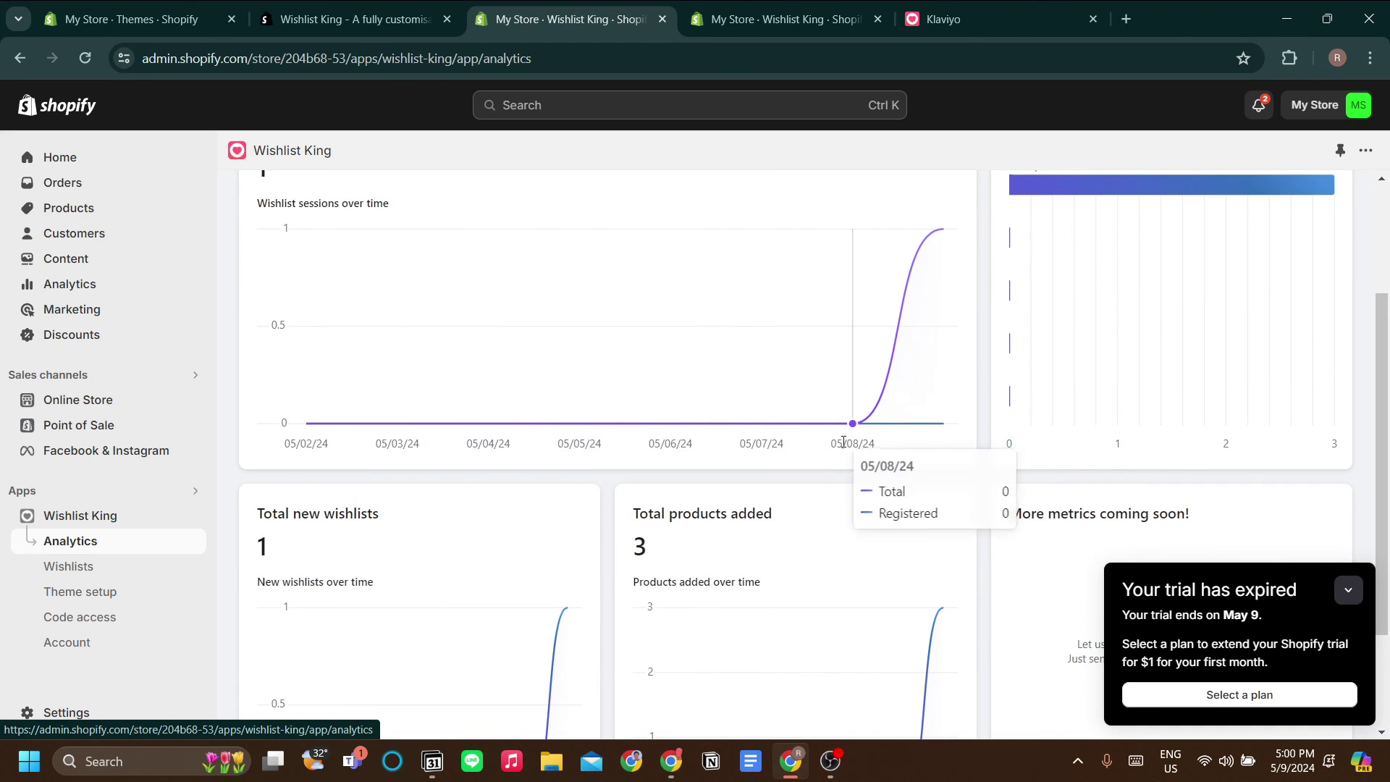
pyautogui.scroll(2, 434, 434)
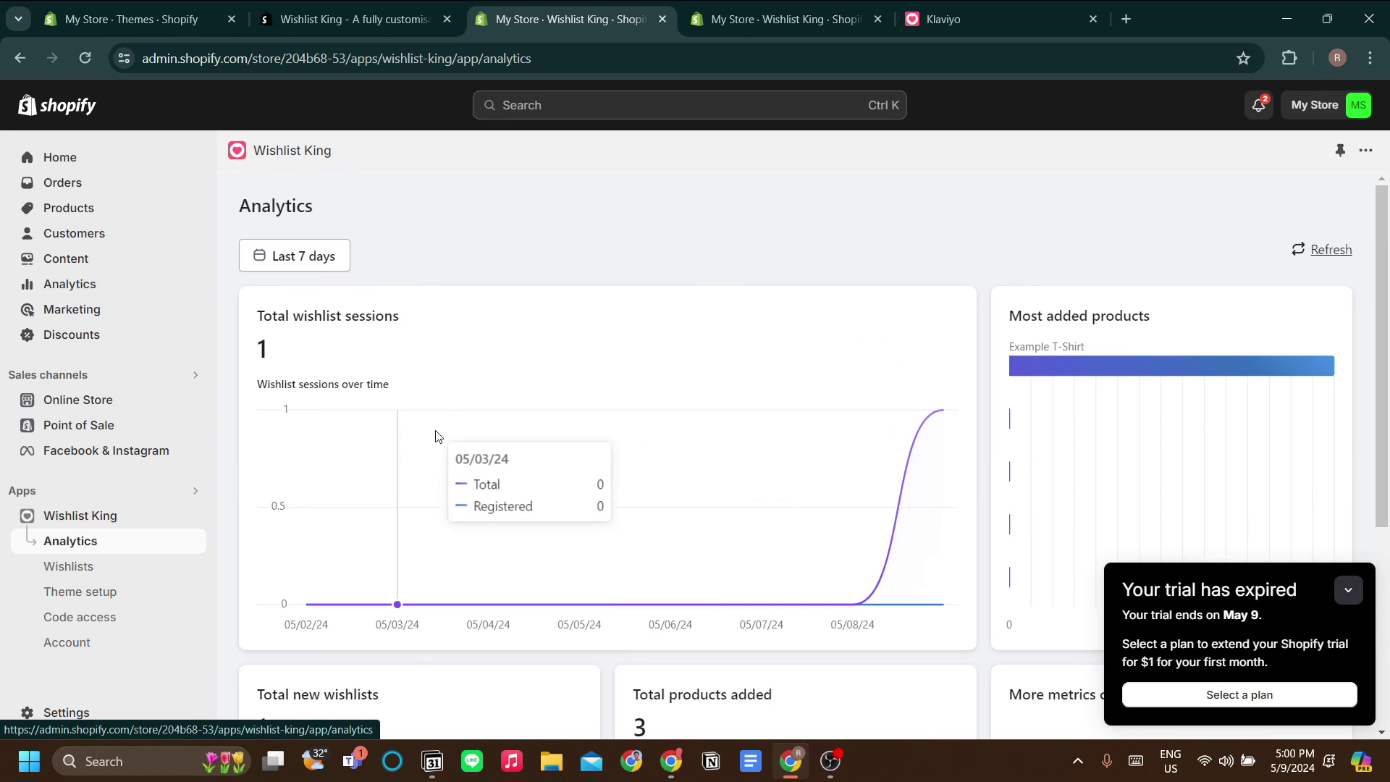
pyautogui.scroll(-1, 1250, 376)
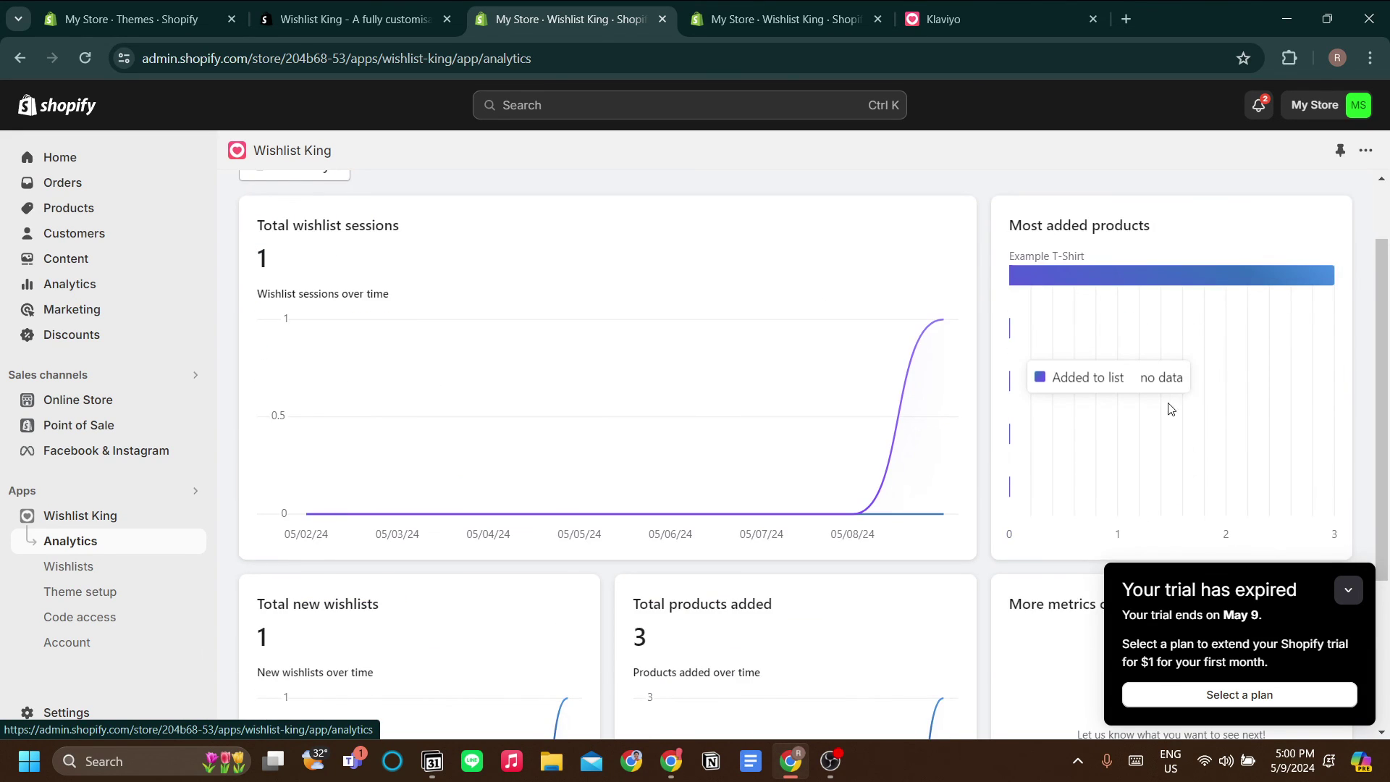
pyautogui.scroll(1, 927, 398)
pyautogui.scroll(-2, 929, 400)
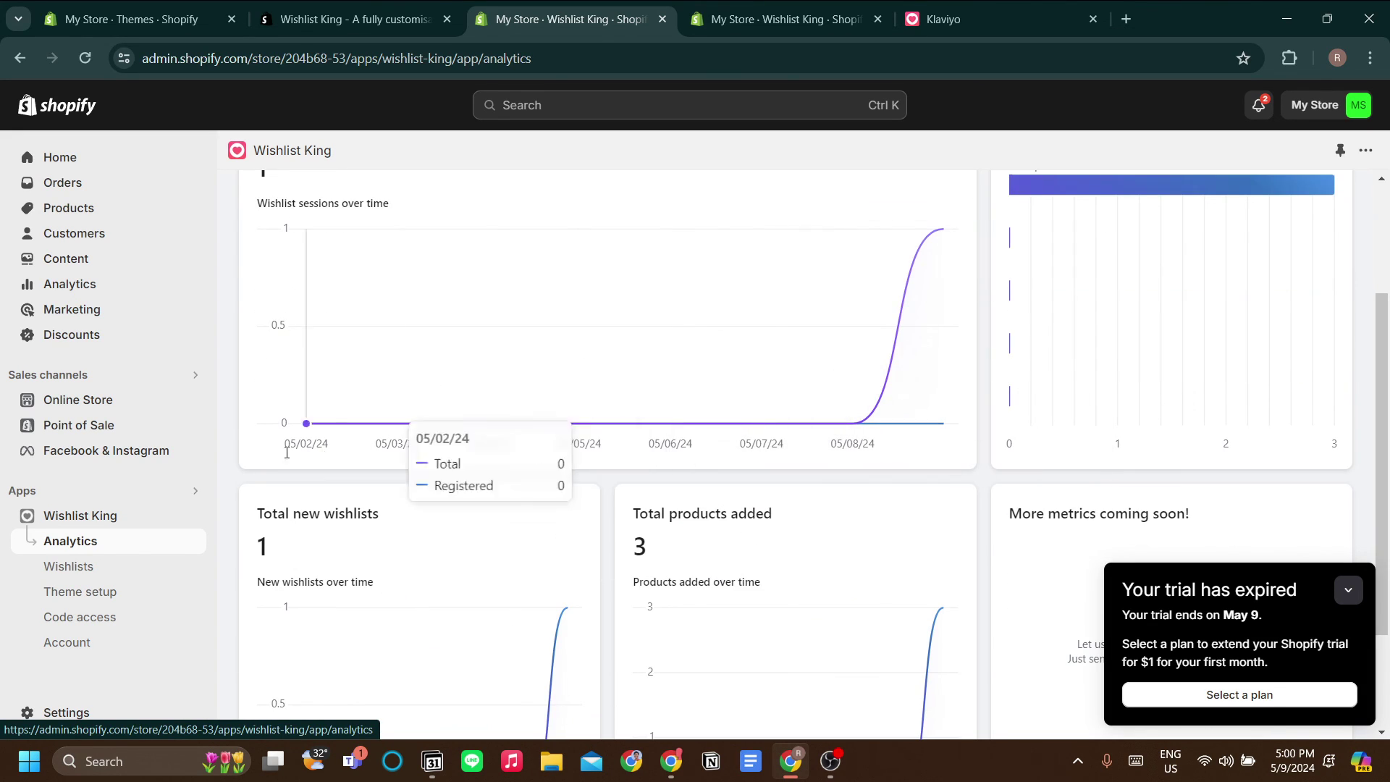
# Open Wishlist King's Wishlists page to view customer and guest wishlists.
pyautogui.click(108, 569)
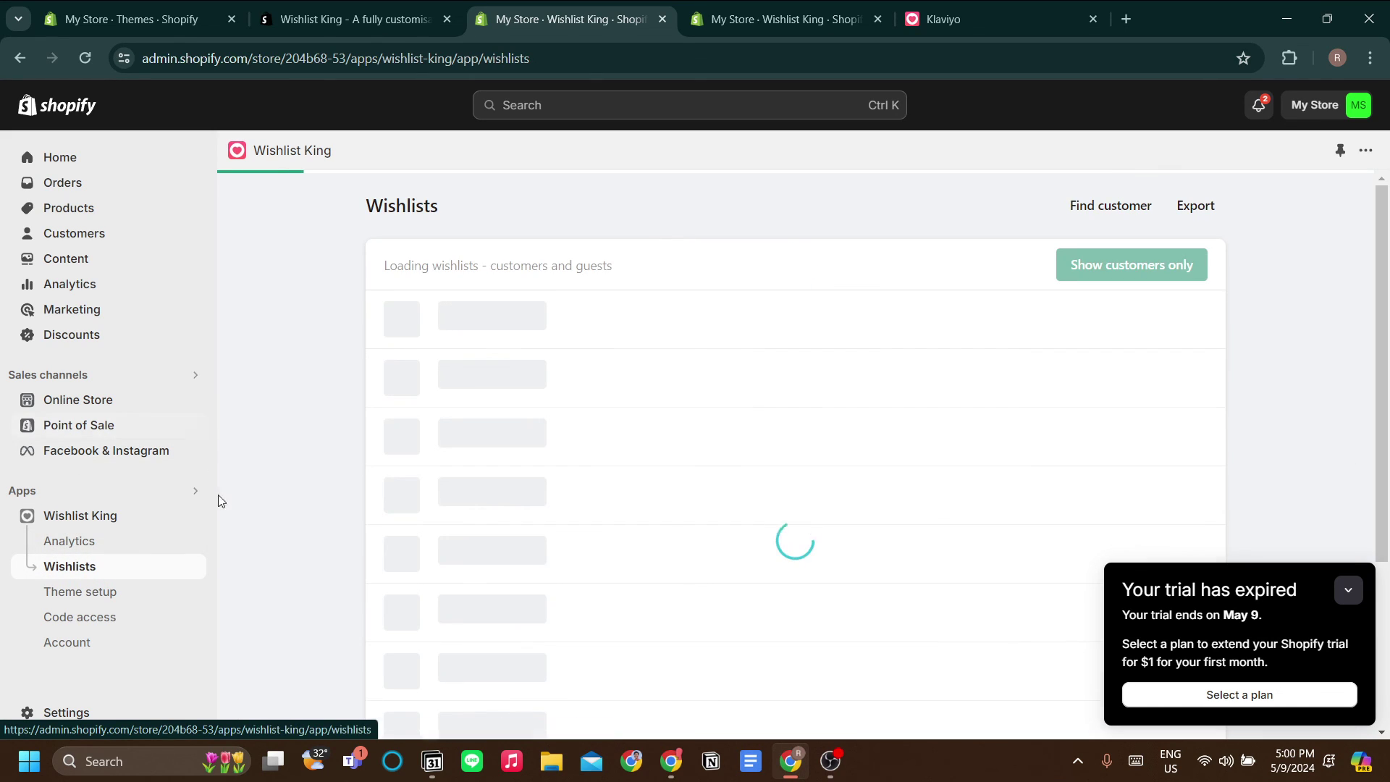